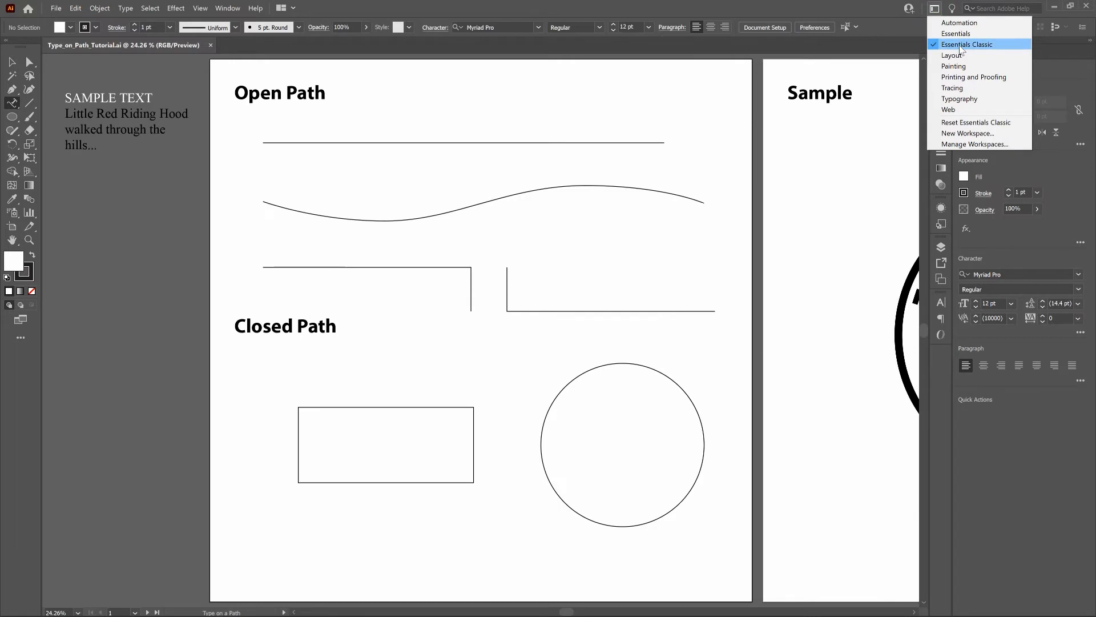
Check that Smart Guides are enabled for the document.
click(890, 12)
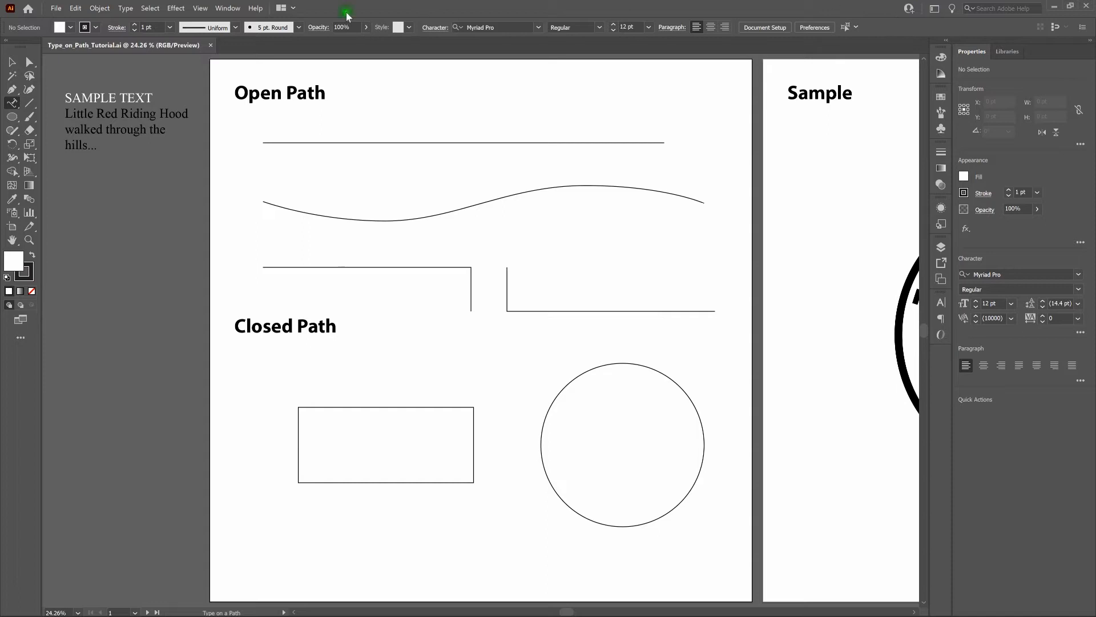
click(200, 8)
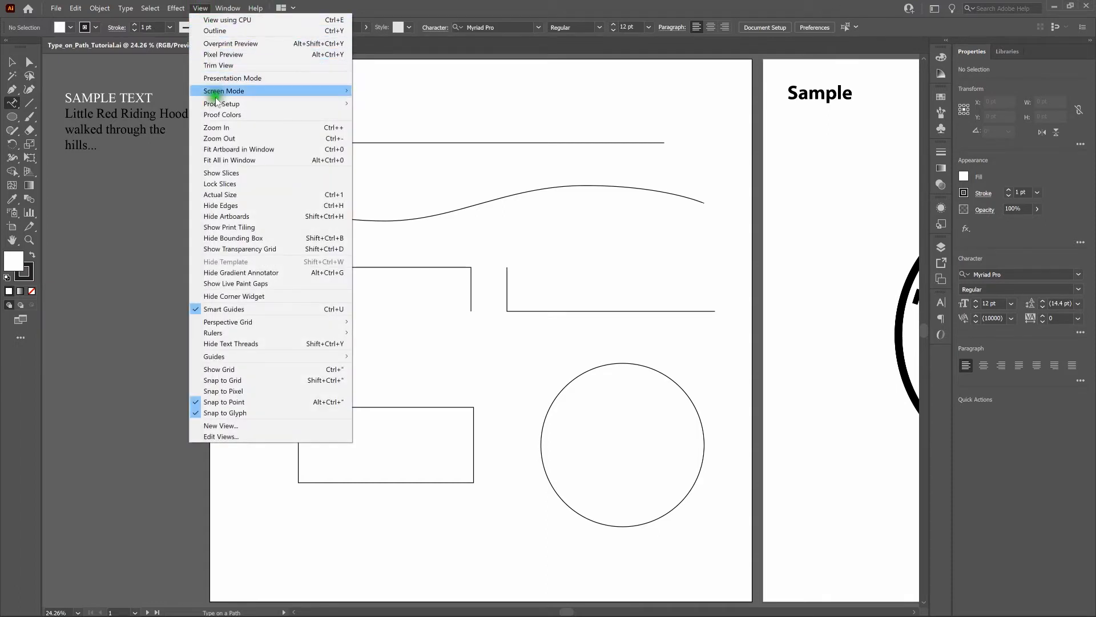
click(286, 308)
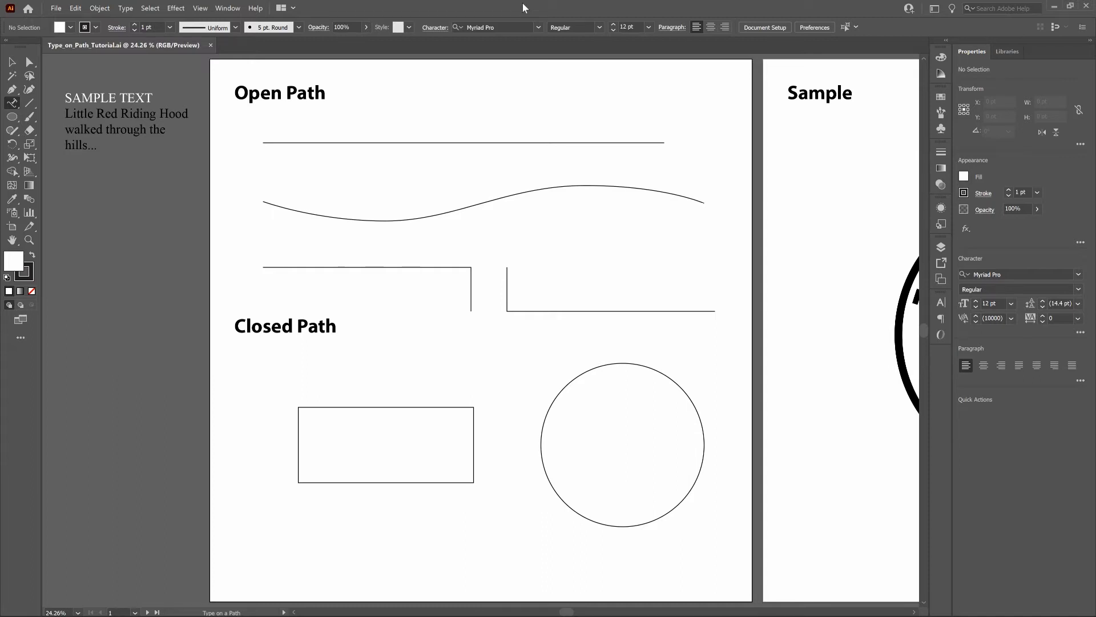
Copy the sentence "Little Red Riding Hood walked through the hills..." from the sample text beside the artboard and leave text editing.
click(89, 113)
drag(88, 114, 105, 145)
key(ctrl+c)
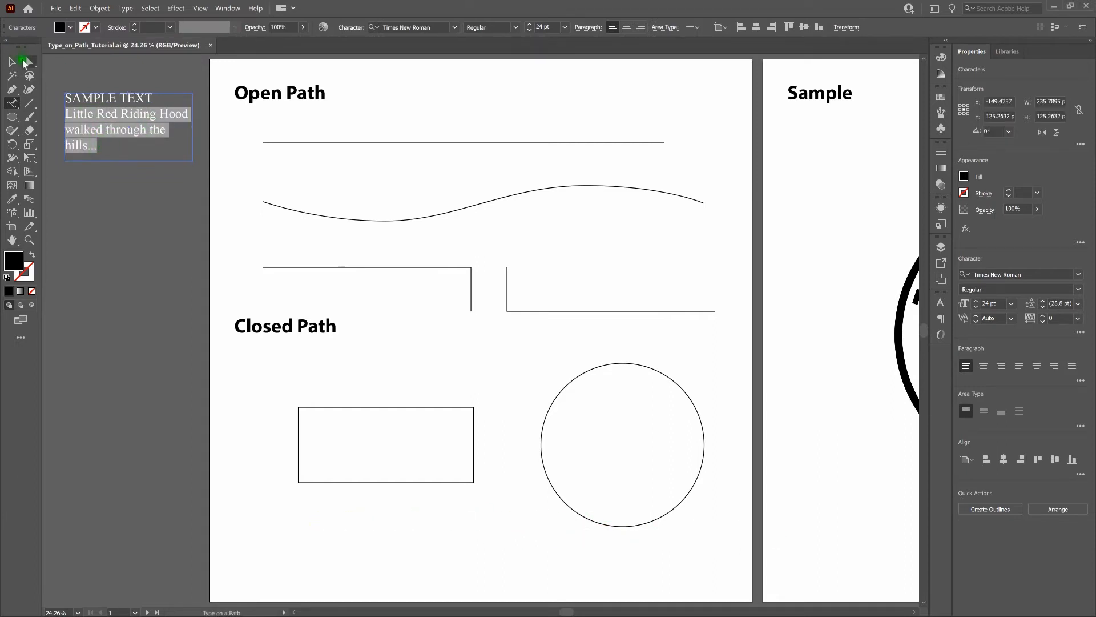
click(12, 61)
click(126, 66)
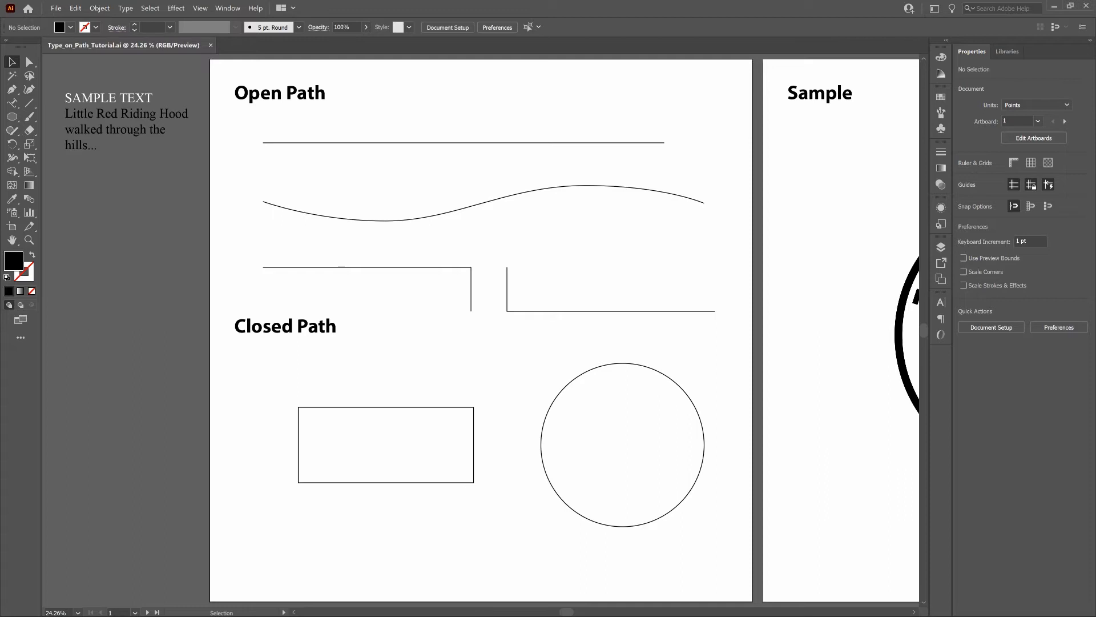
With the Type on a Path tool, paste the copied sentence onto the straight line, starting about a third of the way along it.
drag(12, 103, 66, 105)
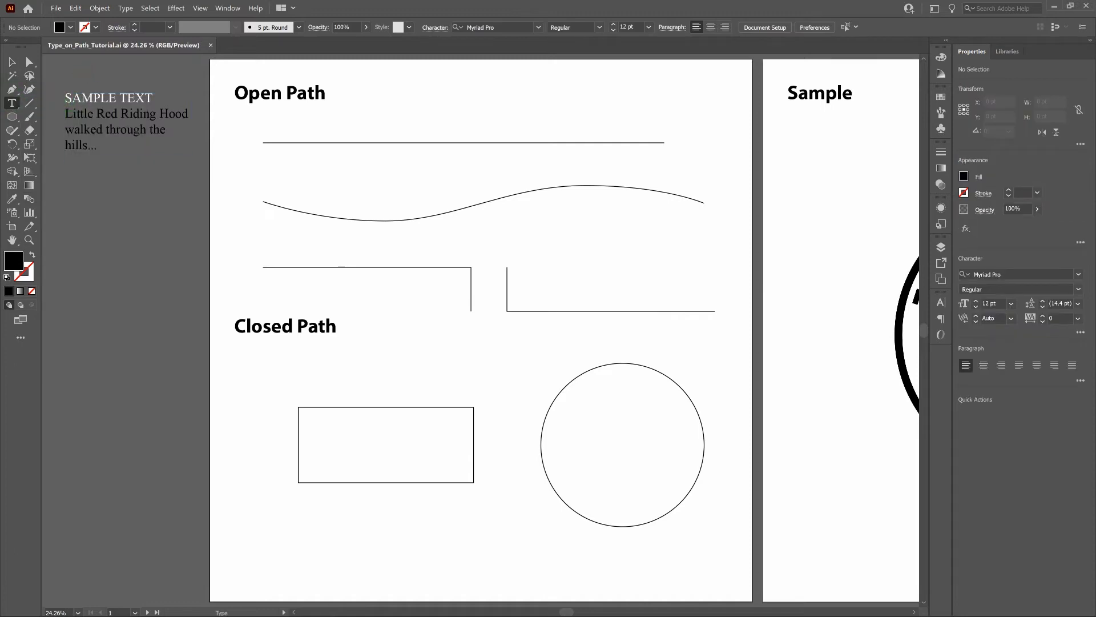
ctrl+click(82, 70)
click(13, 102)
drag(13, 102, 78, 130)
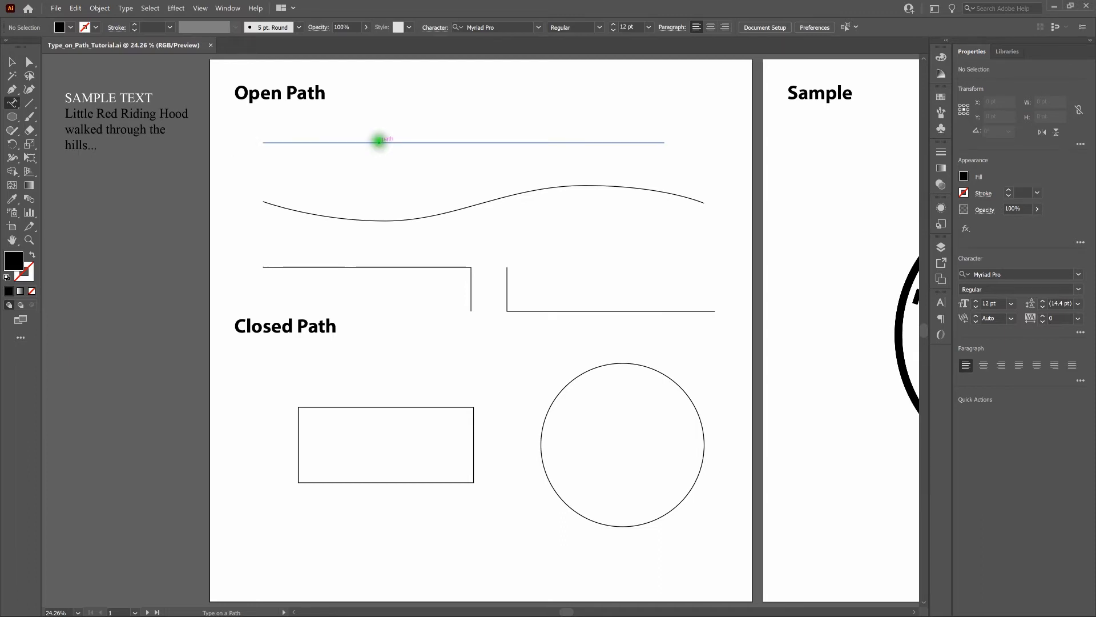
click(379, 140)
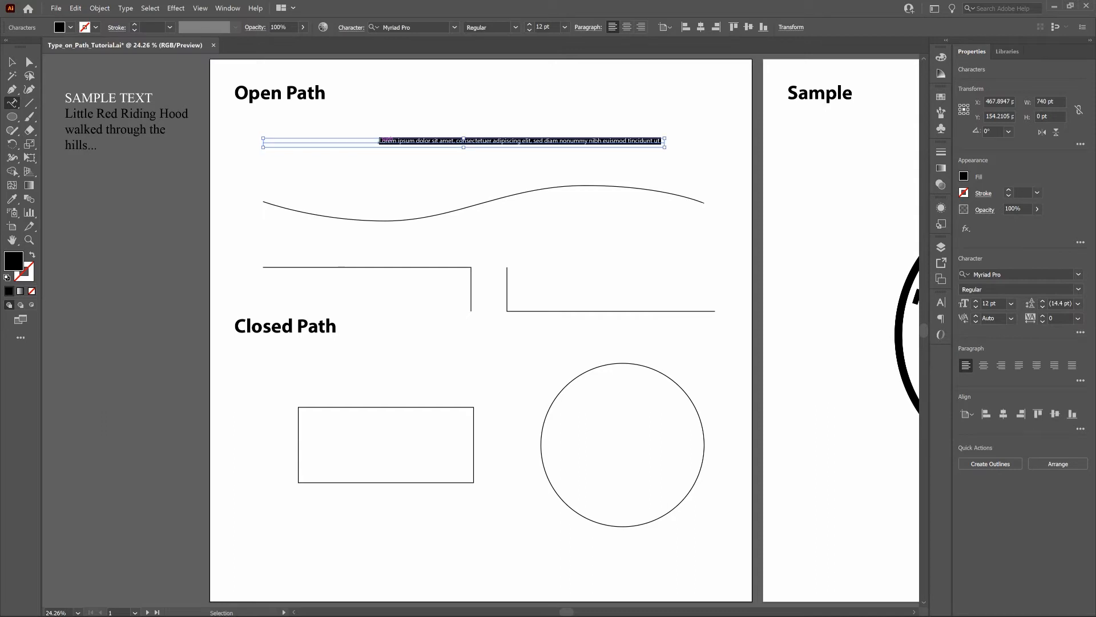
key(ctrl+v)
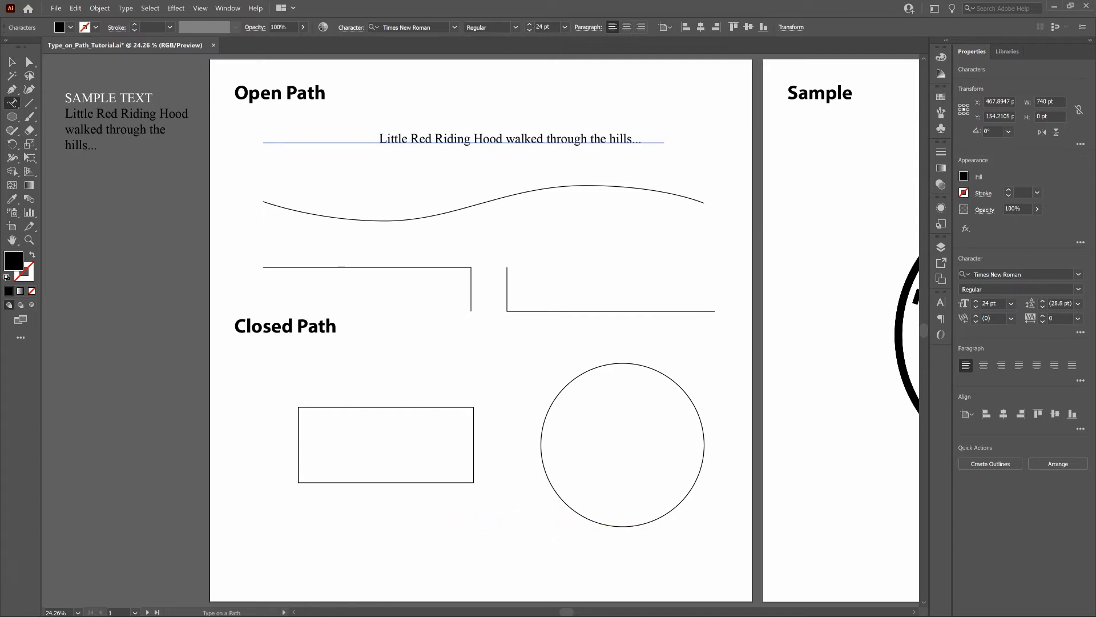
ctrl+click(711, 135)
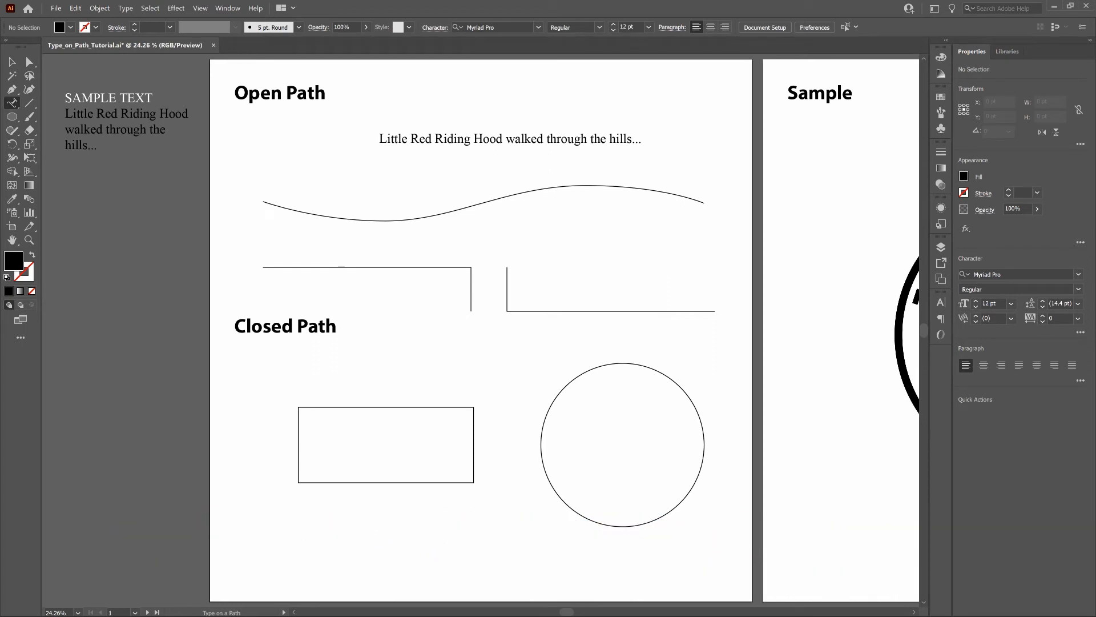
Display the artwork in outline mode and try right and centre paragraph alignment on the straight line's text.
key(ctrl+y)
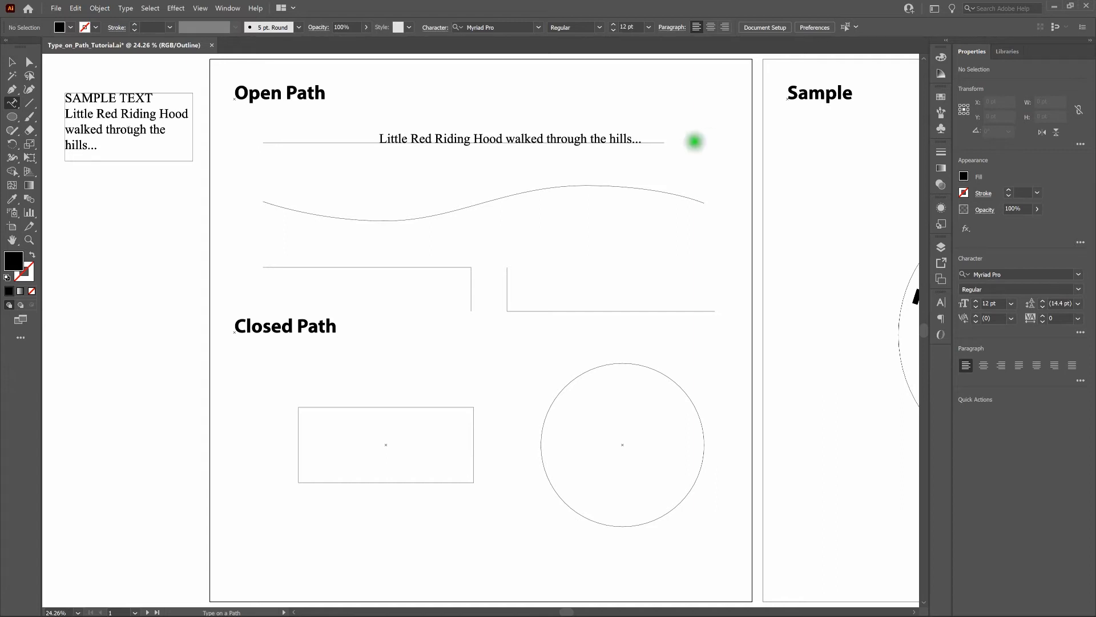
click(619, 137)
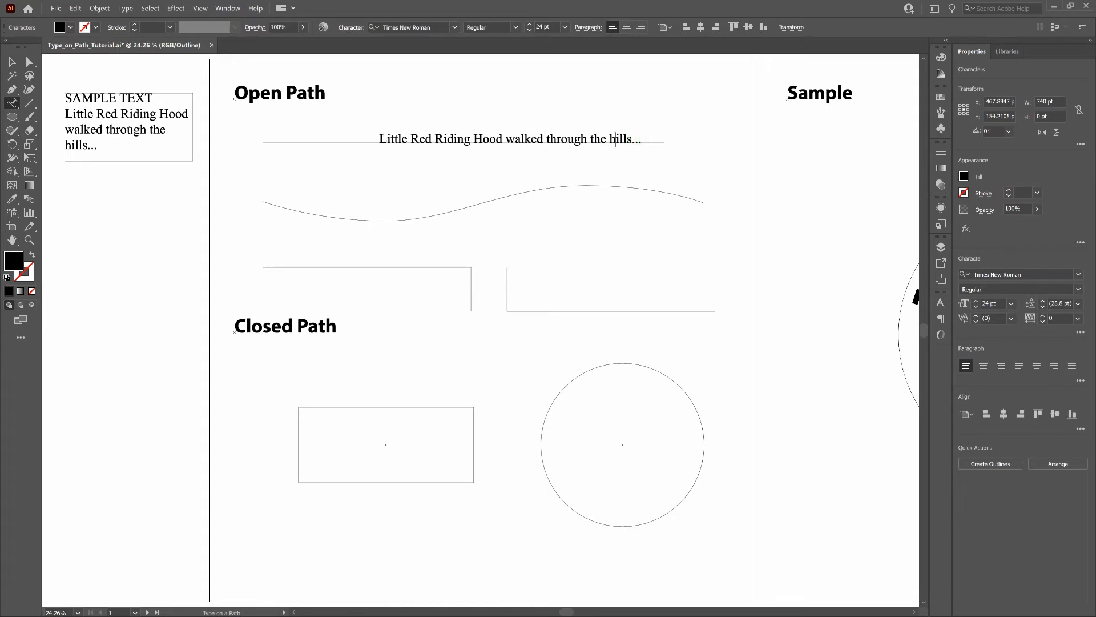
click(640, 27)
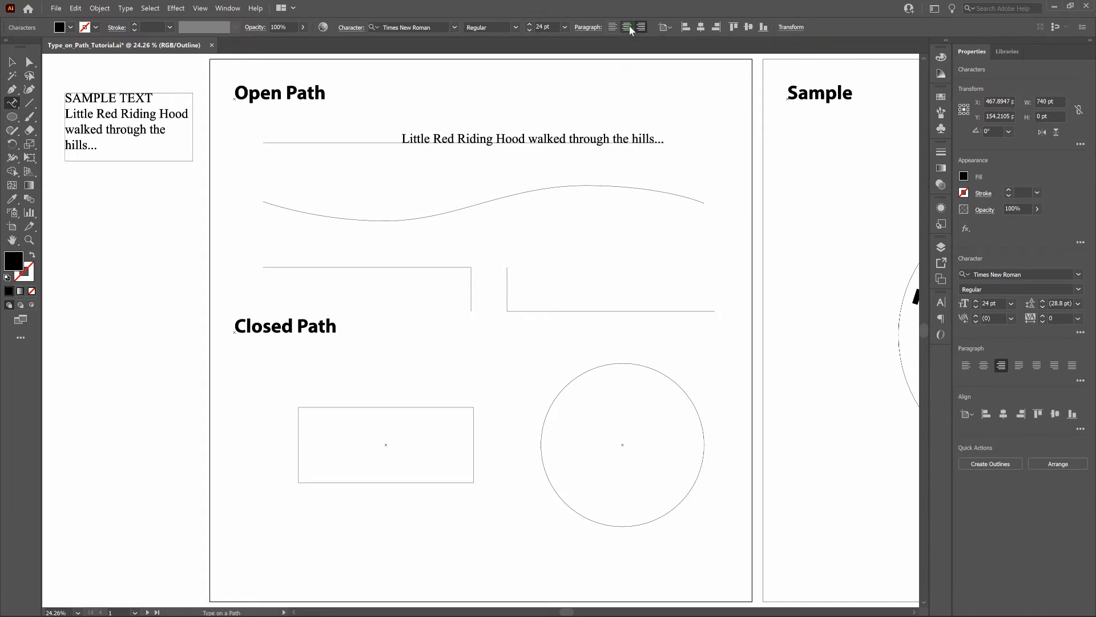
click(627, 27)
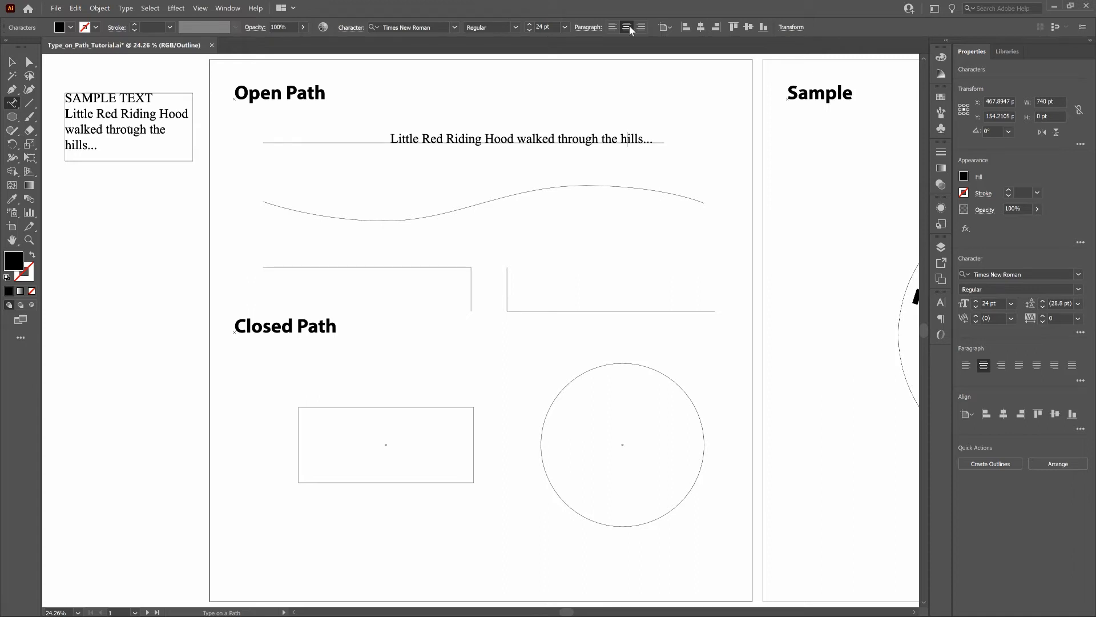
Select the straight line's text to examine its brackets on the path, return to preview mode, and deselect it.
click(11, 62)
drag(394, 137, 393, 137)
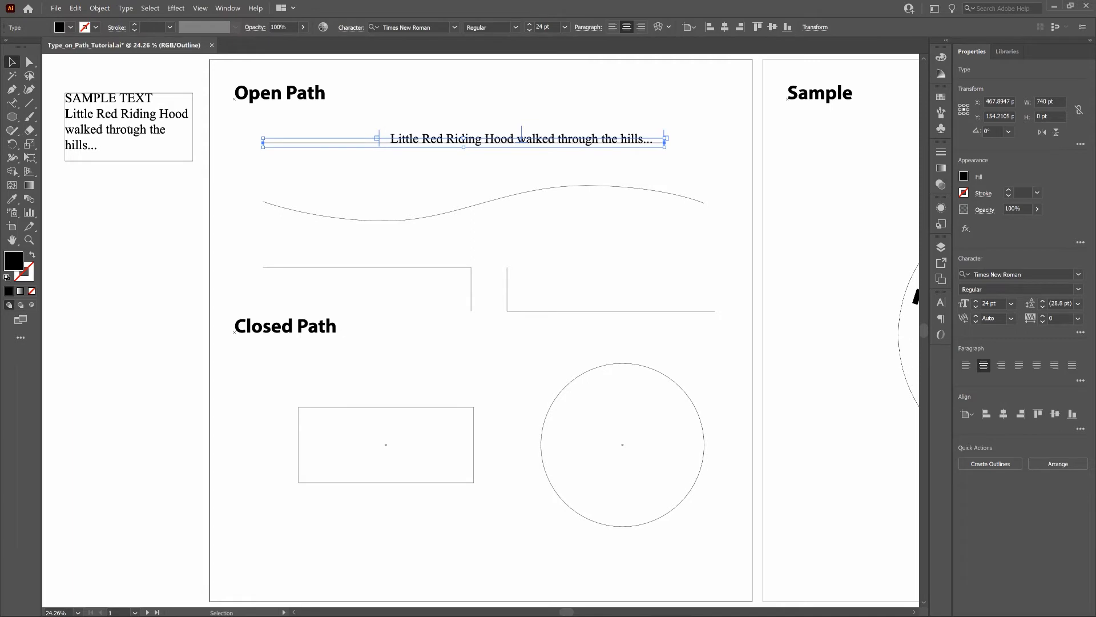
click(485, 118)
key(a)
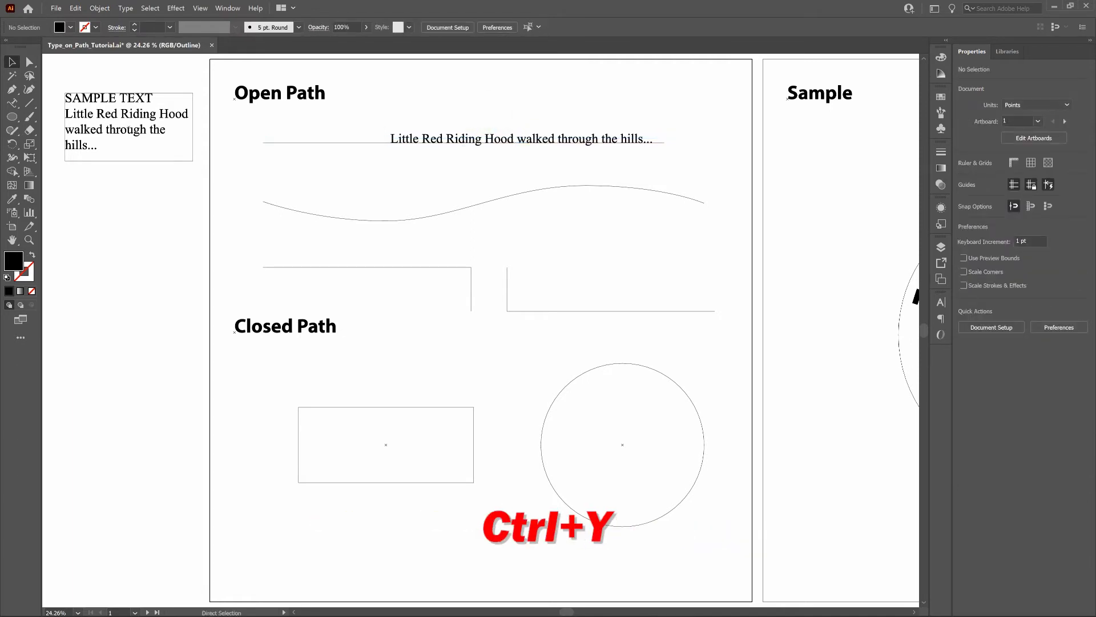
key(ctrl+y)
click(515, 136)
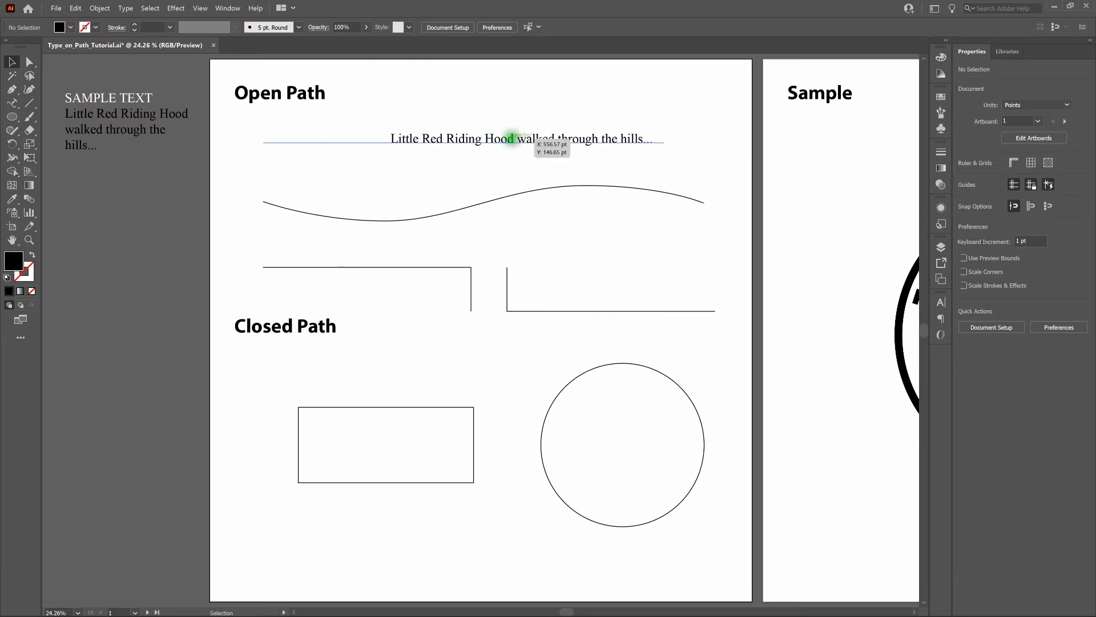
click(533, 138)
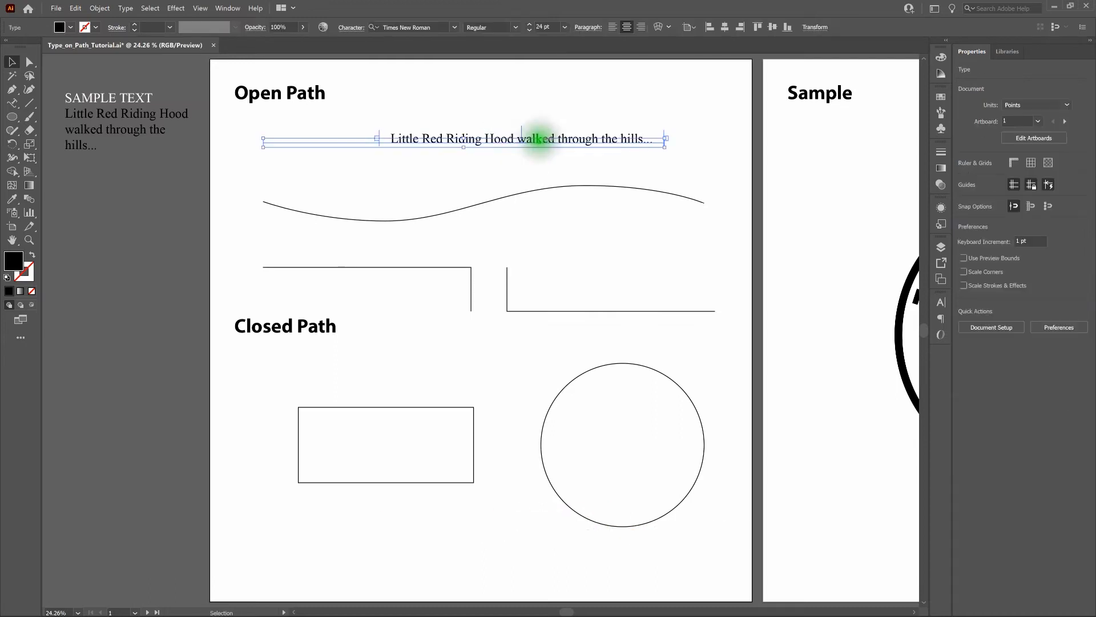
click(533, 150)
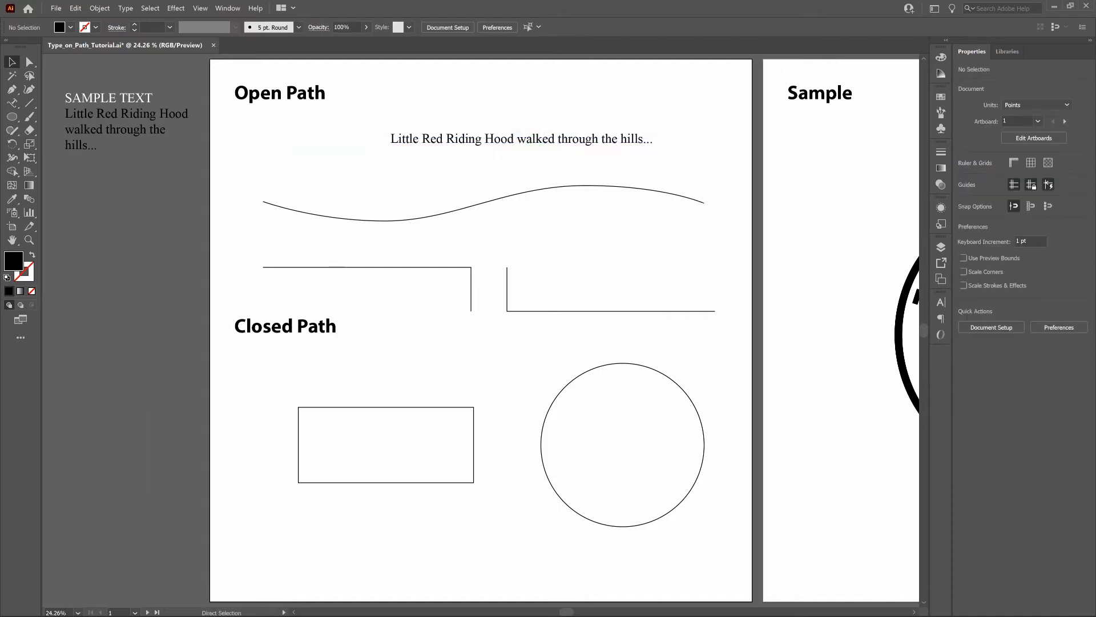
Undo the alignment changes and the text placed on the straight line.
key(ctrl+z)
key(ctrl+z)
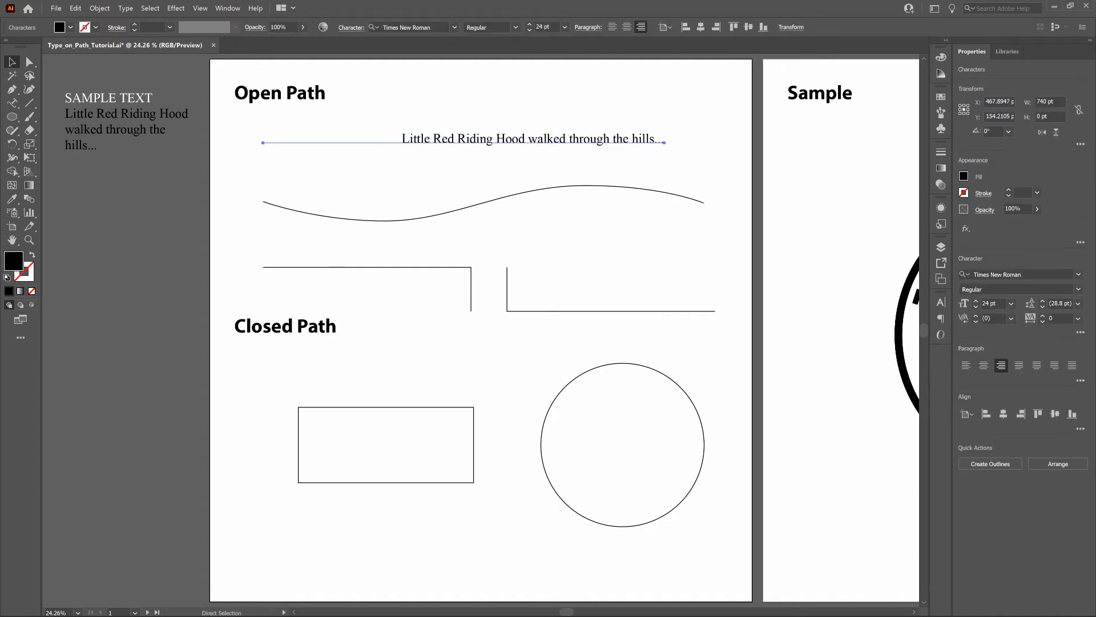
key(ctrl+z)
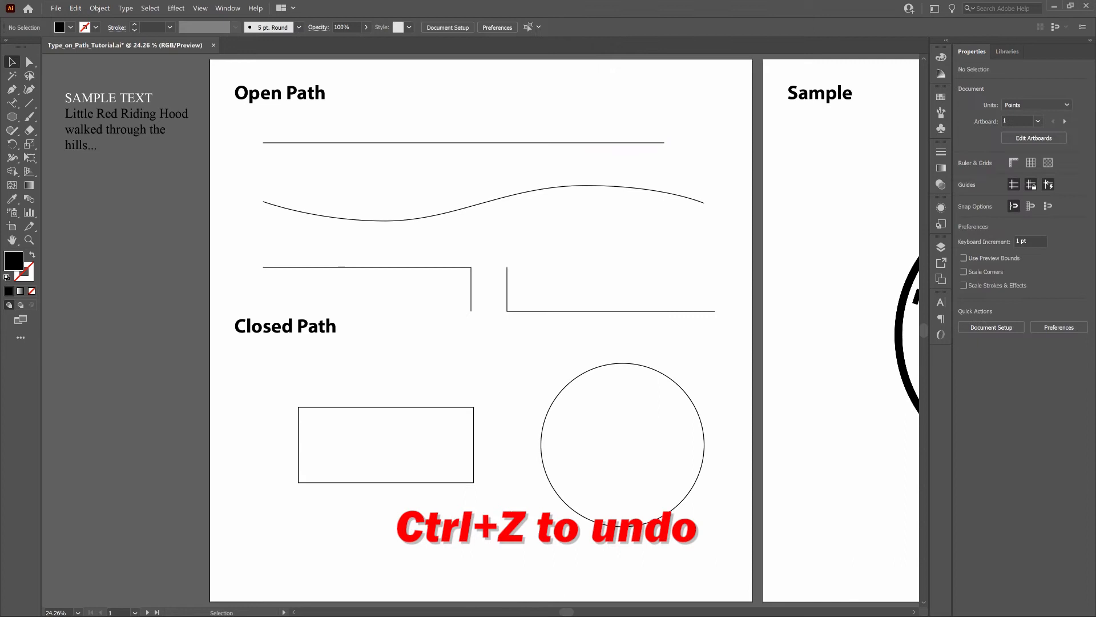
Use Type on a Path to place "Little Red Riding Hood walked through the hills..." on the straight line, starting at its left endpoint.
click(29, 105)
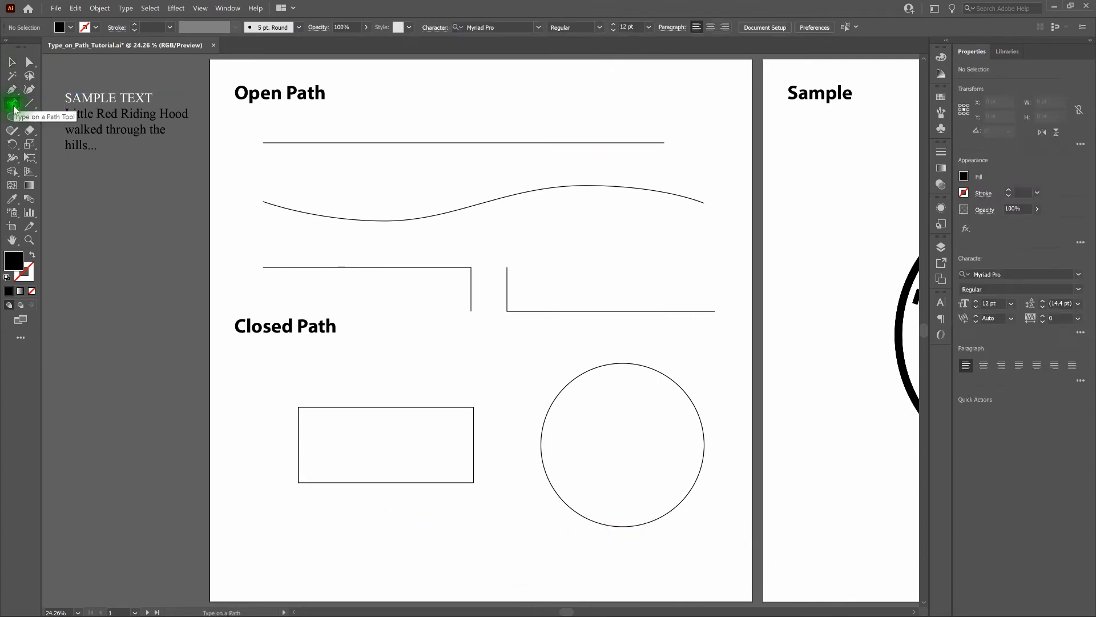
click(263, 141)
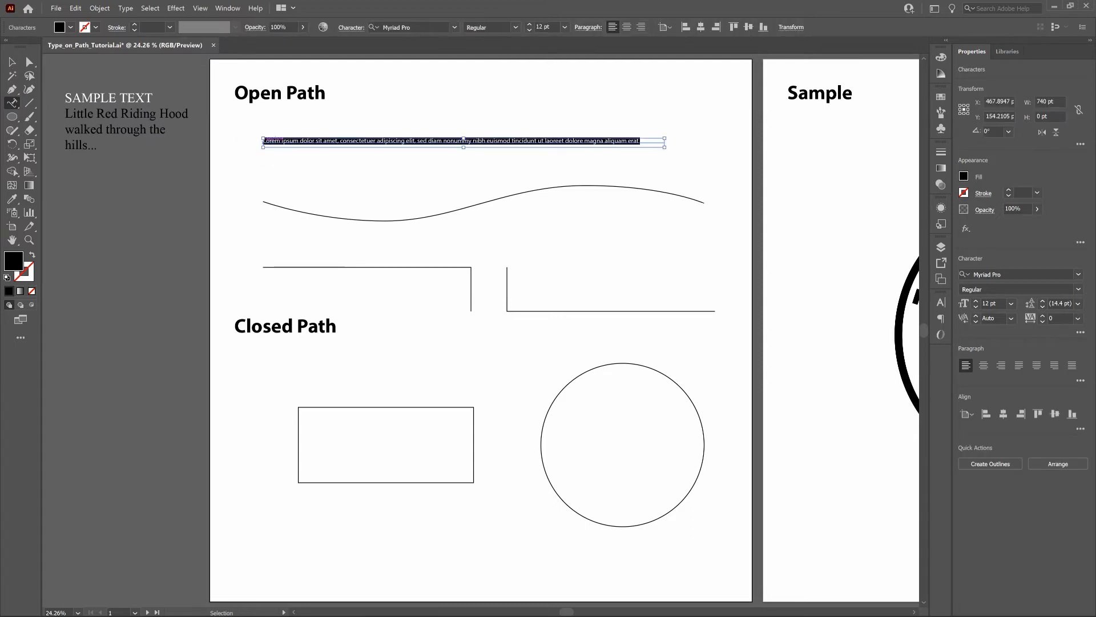
text(Little Red Riding Hood walked through the hills...)
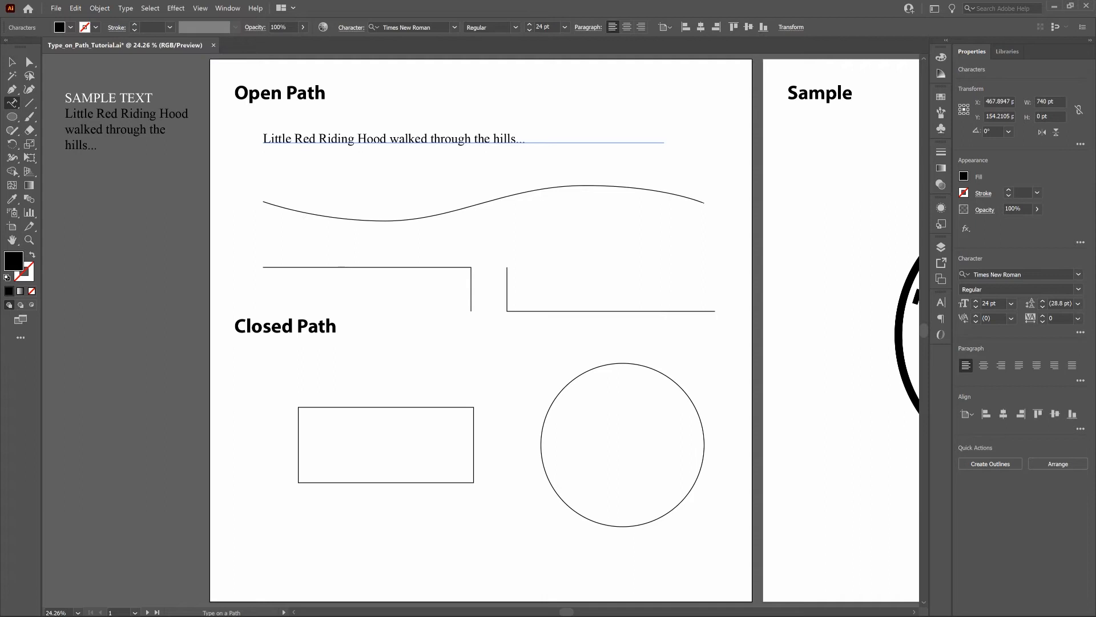
Try right and centre alignment on the straight line's text, and set it back to left alignment.
click(640, 26)
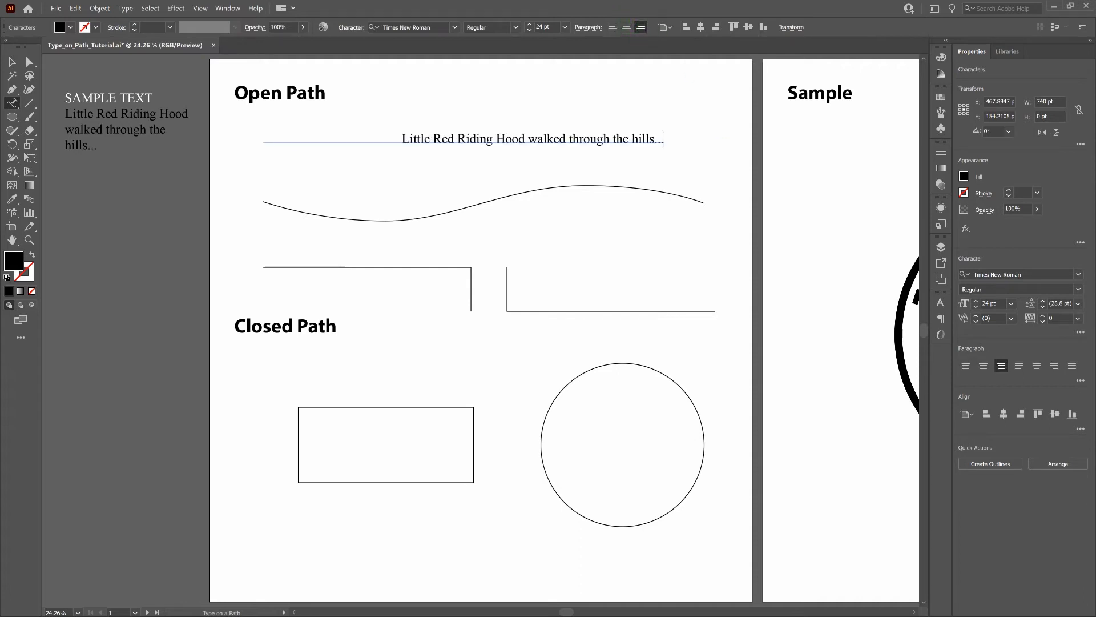
click(627, 27)
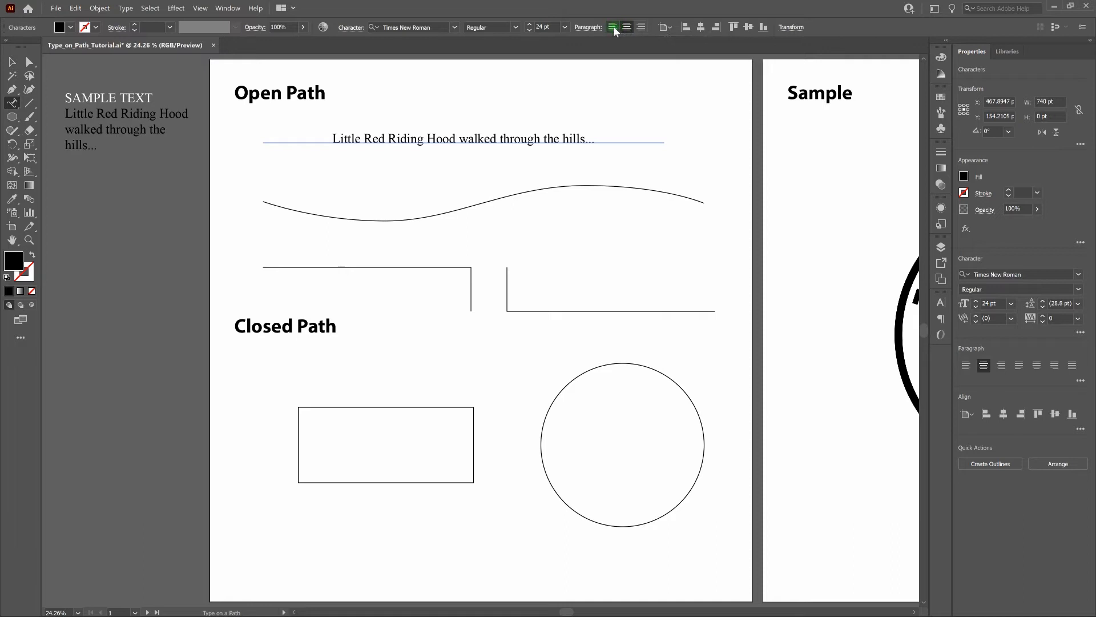
click(612, 27)
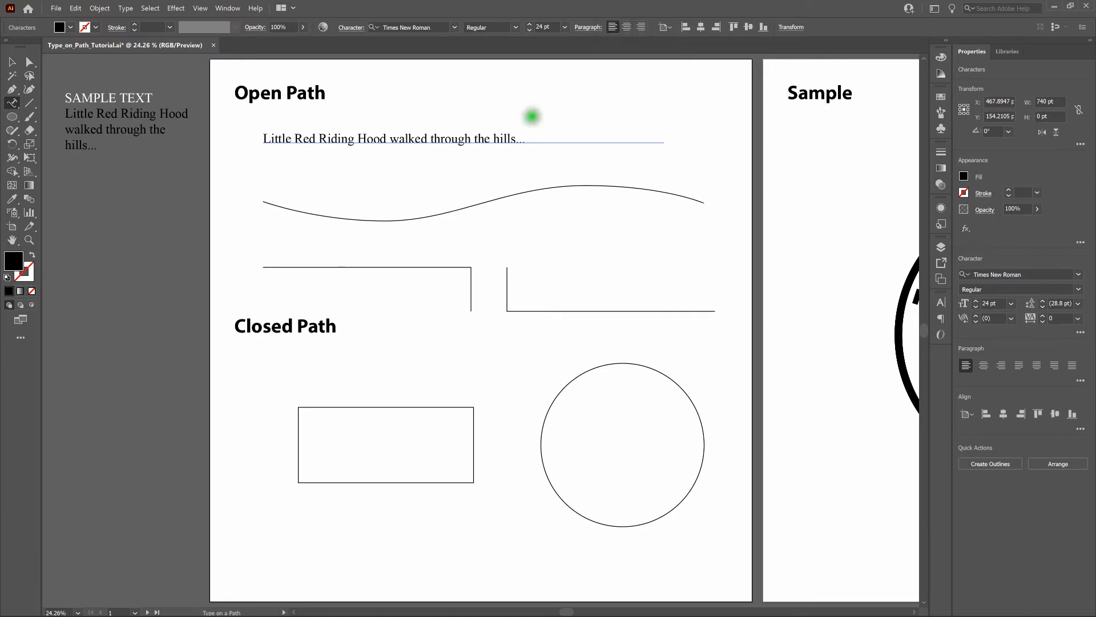
Place "Little Red Riding Hood walked through the hills..." on the wavy path from its left endpoint with Type on a Path, and deselect it.
key(Escape)
click(230, 183)
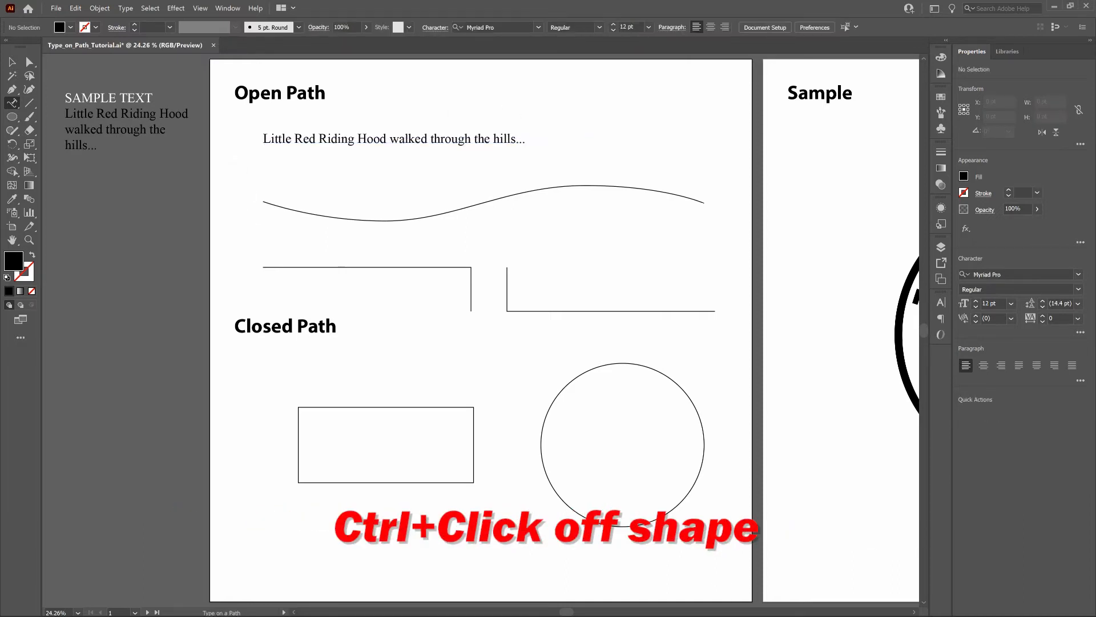
ctrl+click(249, 200)
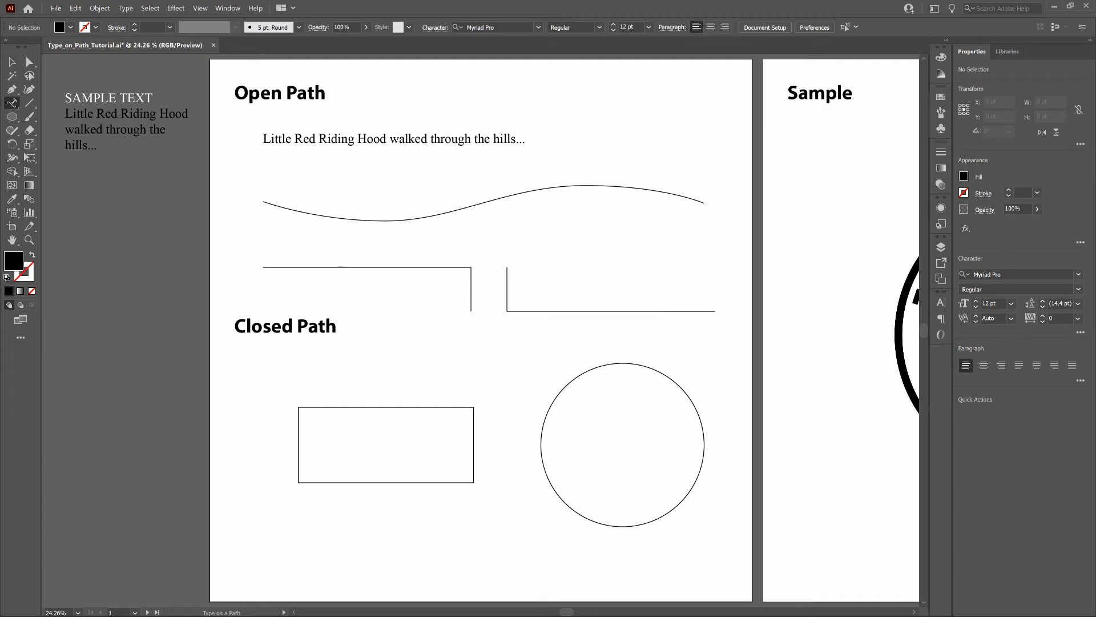
click(262, 201)
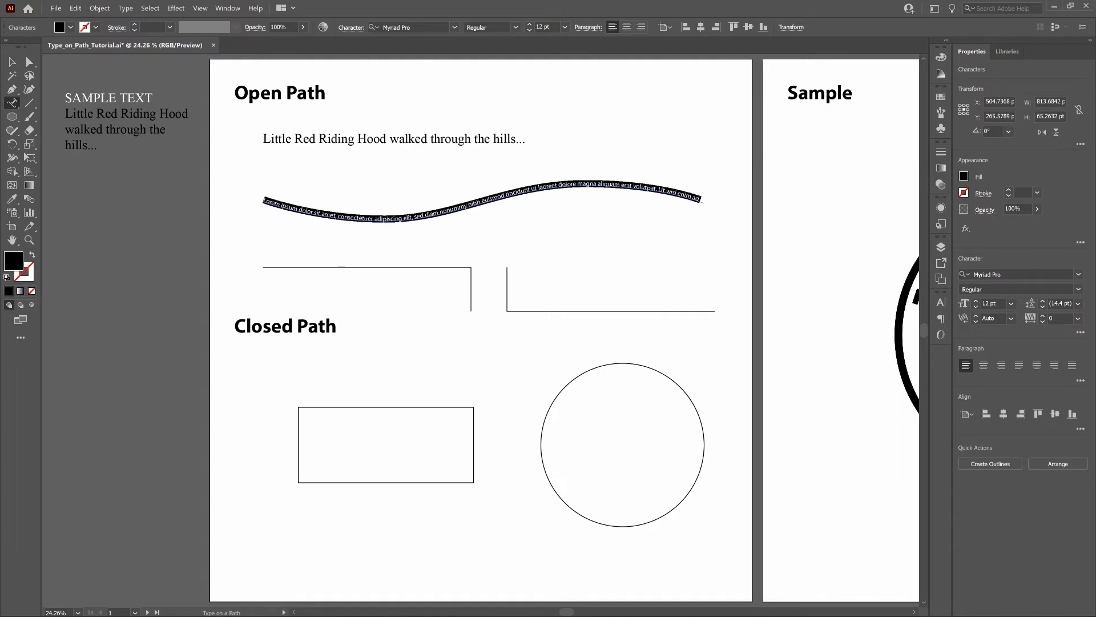
text(Little Red Riding Hood walked through the hills...)
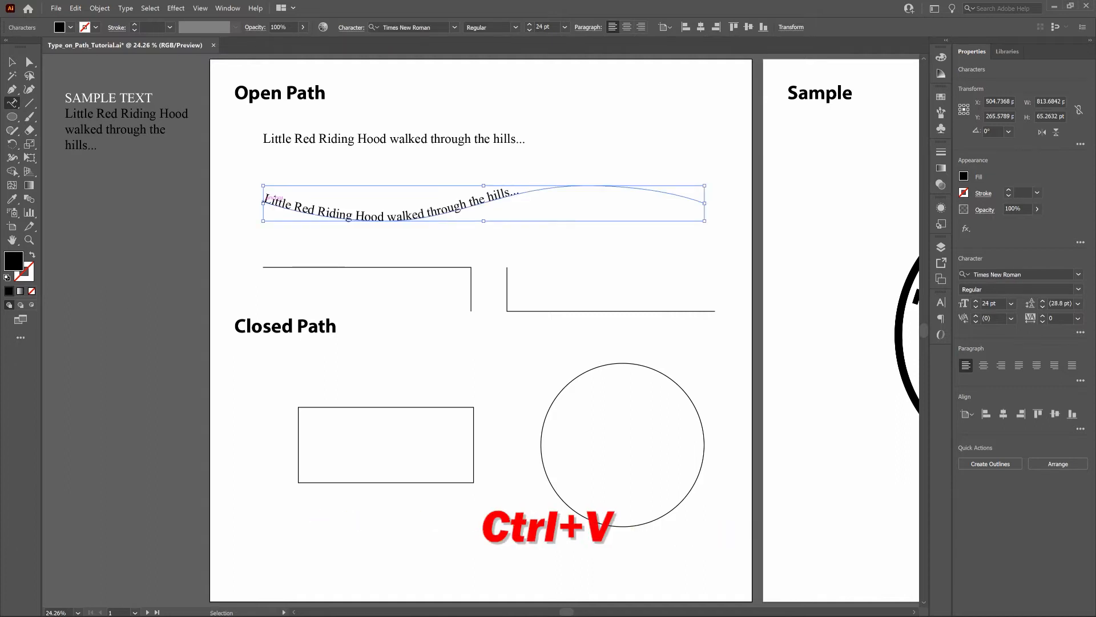
click(248, 199)
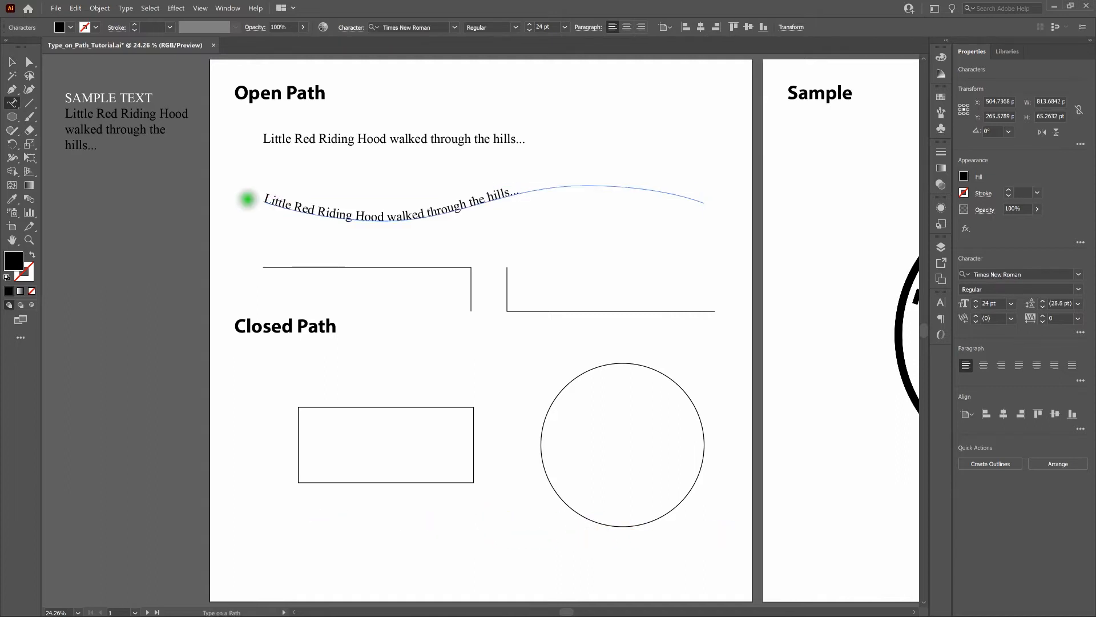
ctrl+click(247, 200)
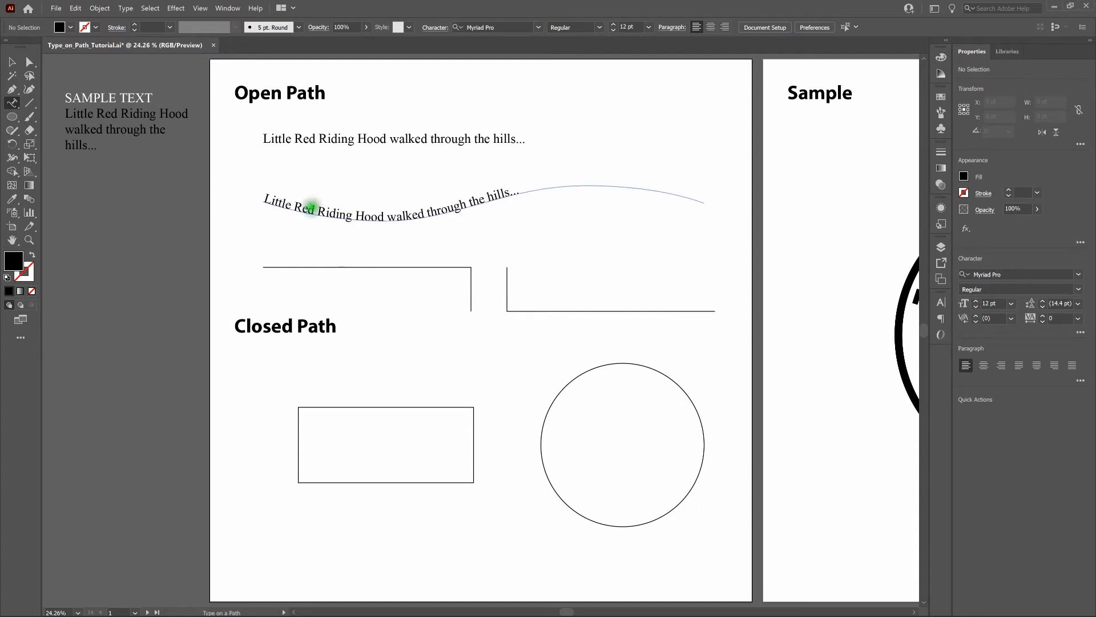
Enlarge all of the text on the wavy path to 36 pt and deselect it.
double_click(348, 212)
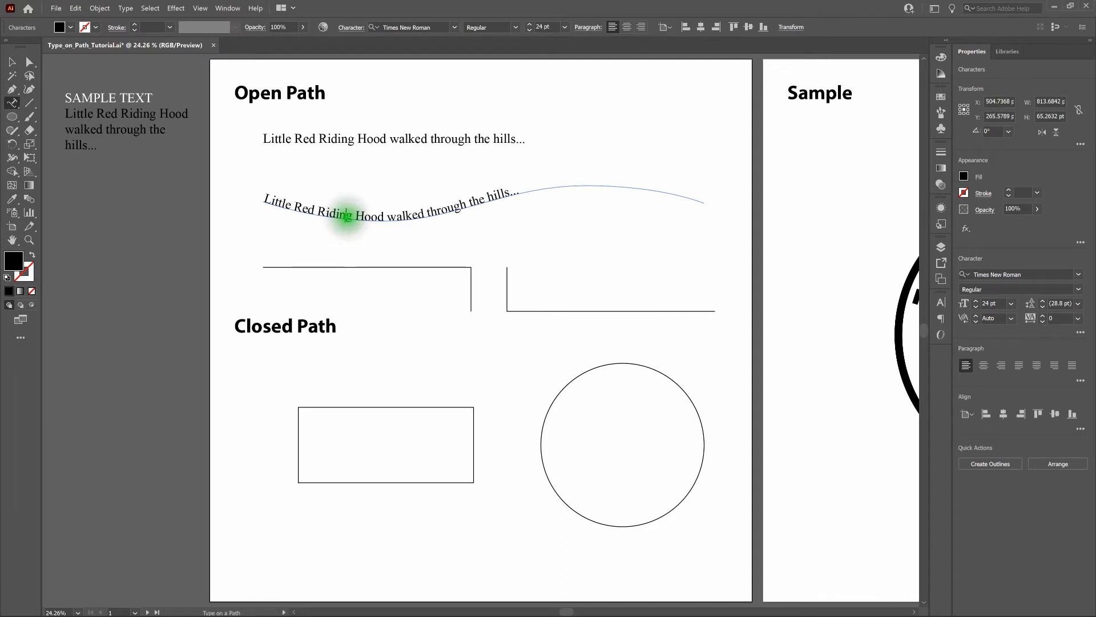
triple_click(343, 215)
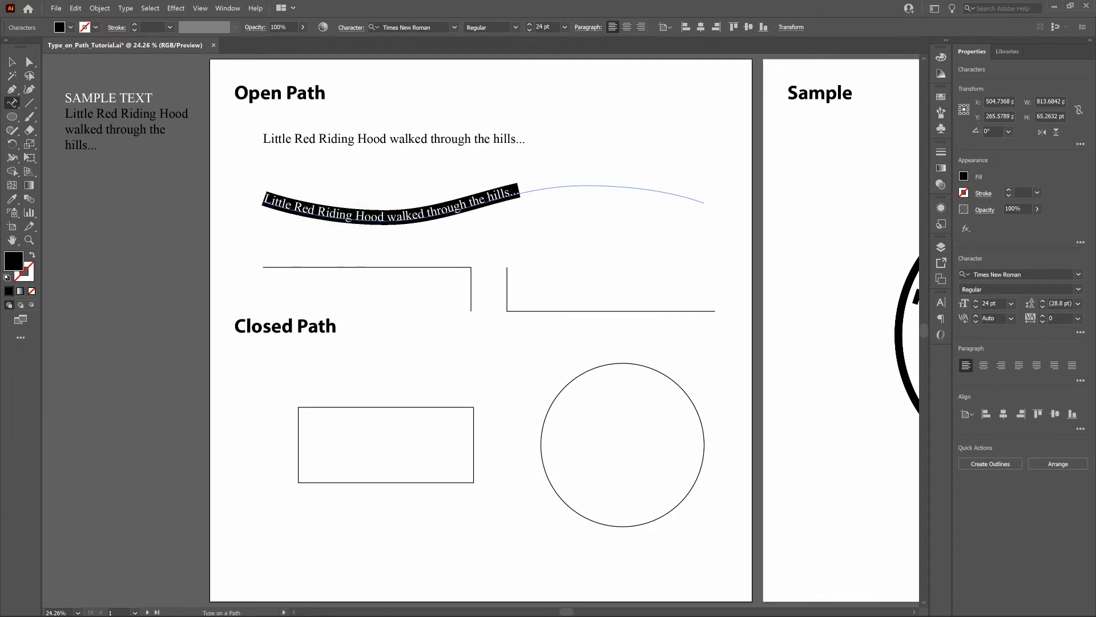
key(ctrl+shift+bracketright)
key(ctrl+shift+bracketright)
key(ctrl+shift+bracketright)
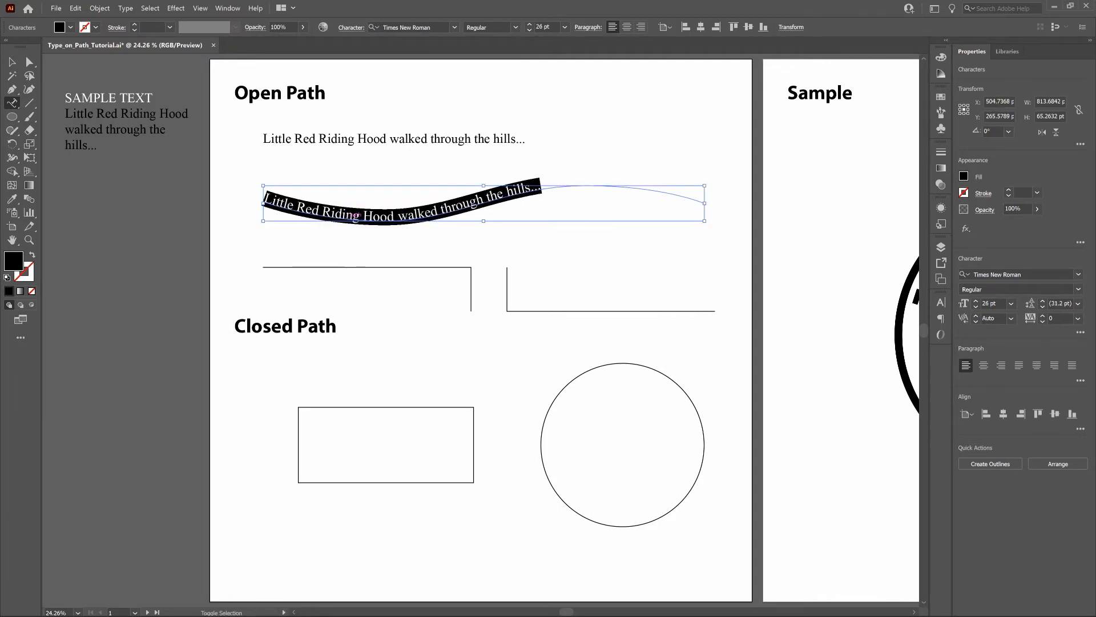
key(ctrl+shift+bracketright)
key(ctrl+shift+bracketright)
key(ctrl+shift+bracketright)
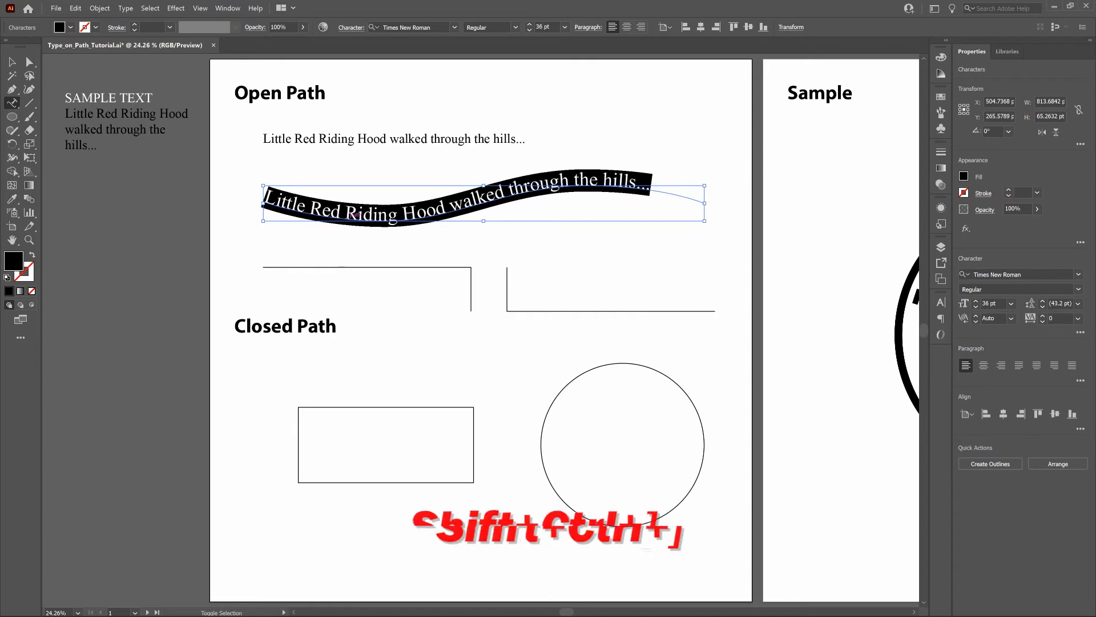
ctrl+click(220, 225)
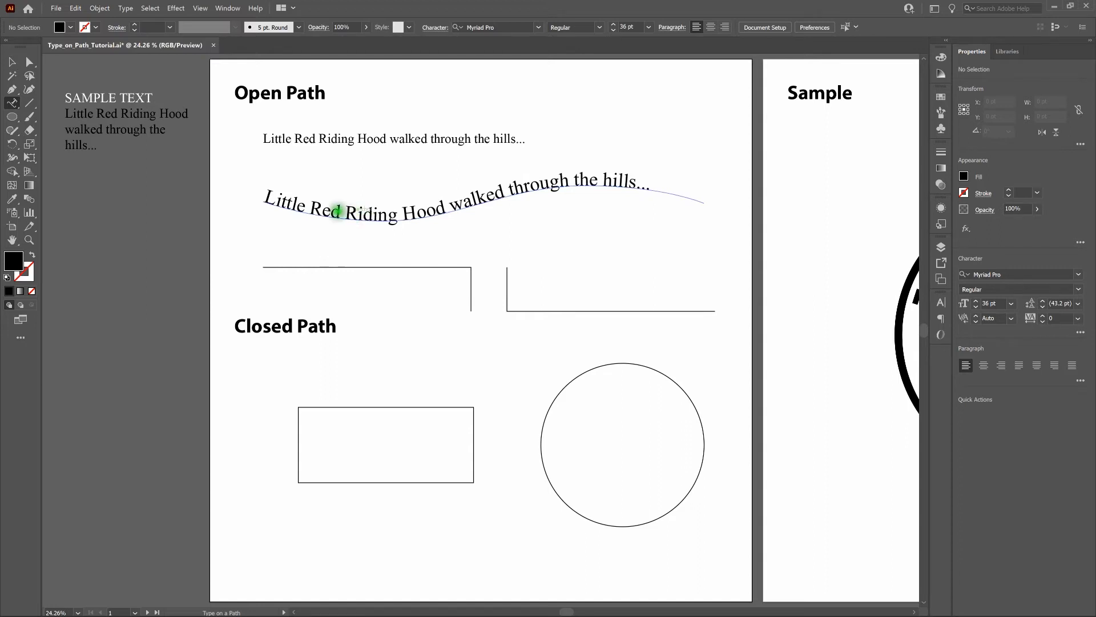
Change the fill color of "Little Red Riding Hood" on the wavy path to red and deselect the text.
click(285, 197)
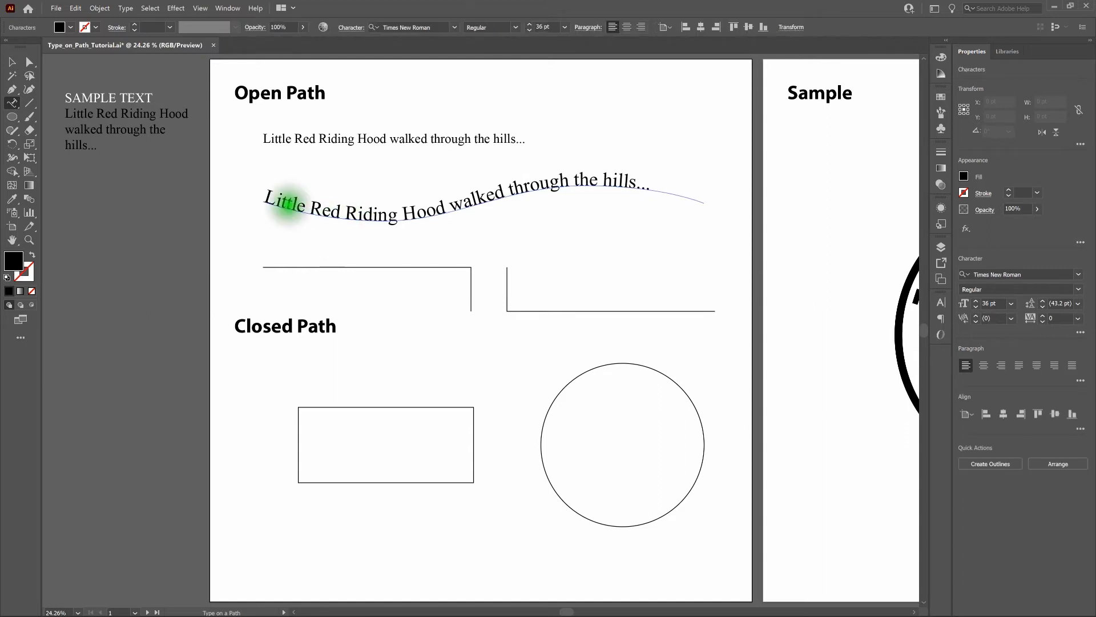
drag(264, 194, 449, 212)
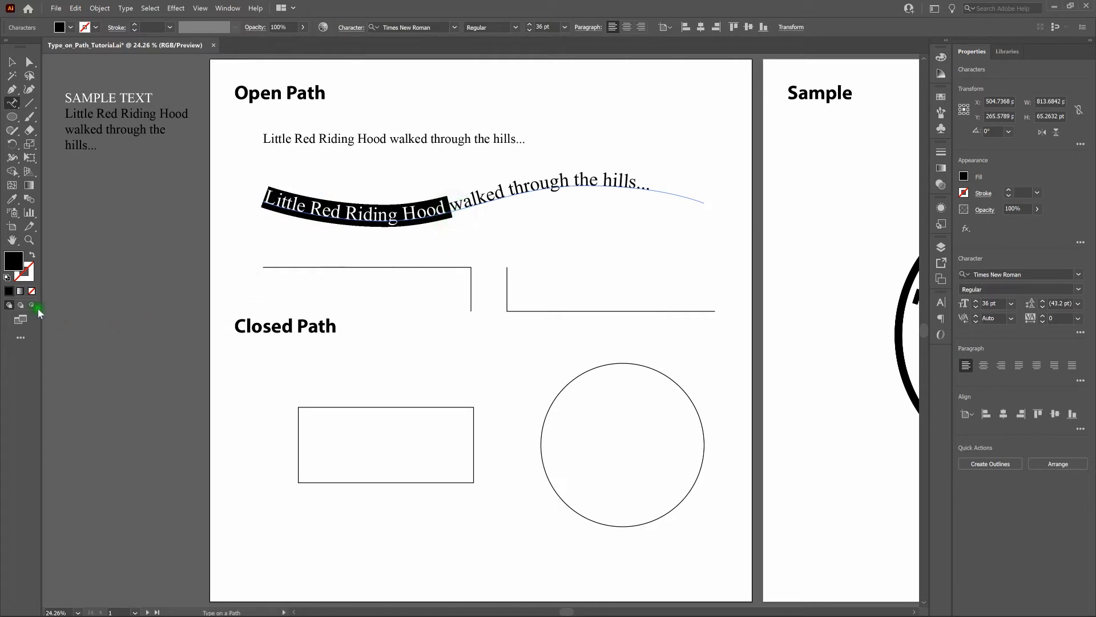
double_click(13, 261)
drag(357, 264, 503, 209)
click(630, 214)
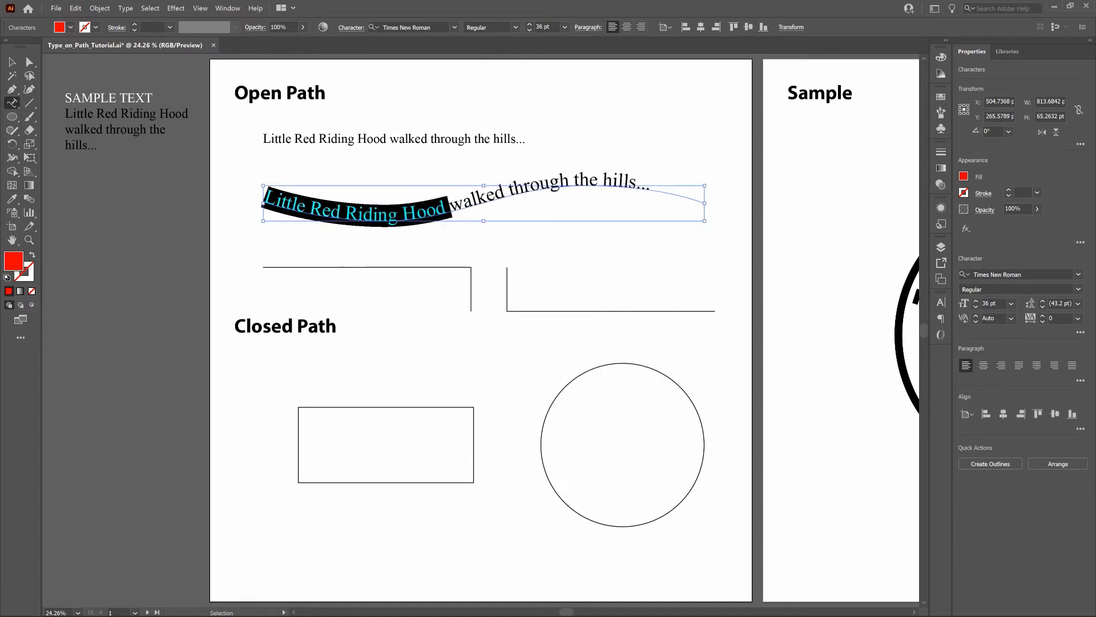
click(691, 224)
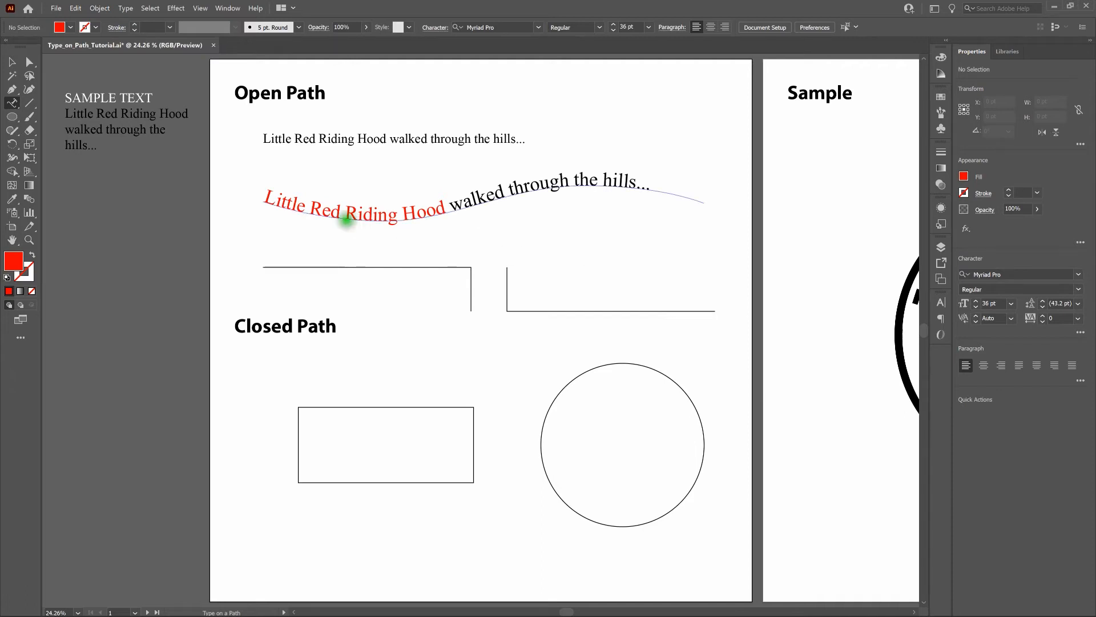
Set the font style of the red "Little Red Riding Hood" words to Bold and deselect the text.
drag(264, 198, 427, 212)
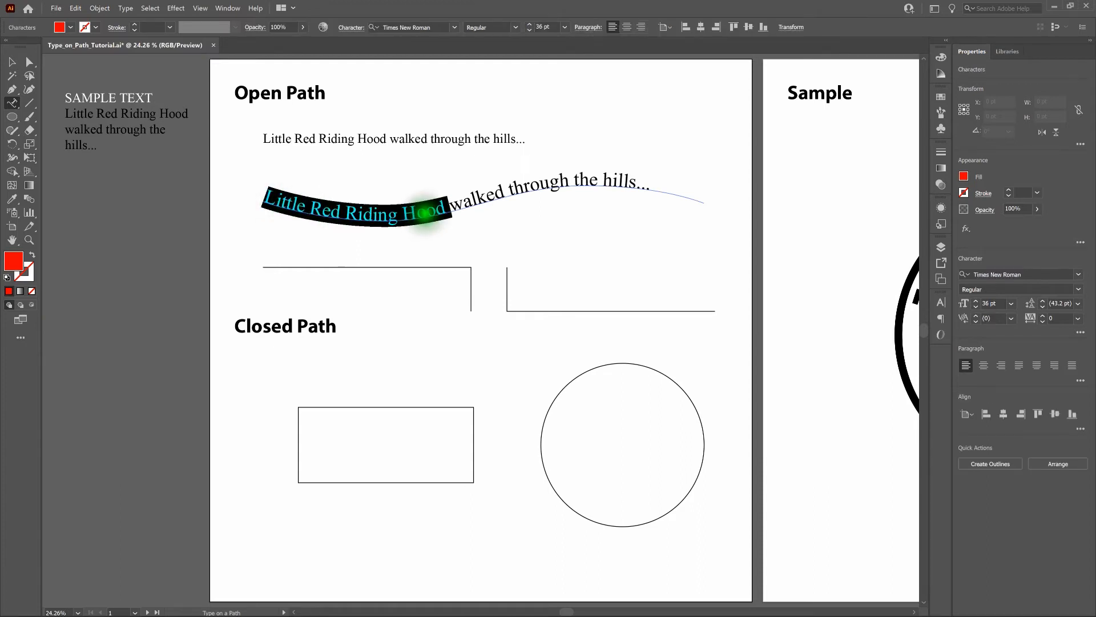
click(517, 26)
click(501, 66)
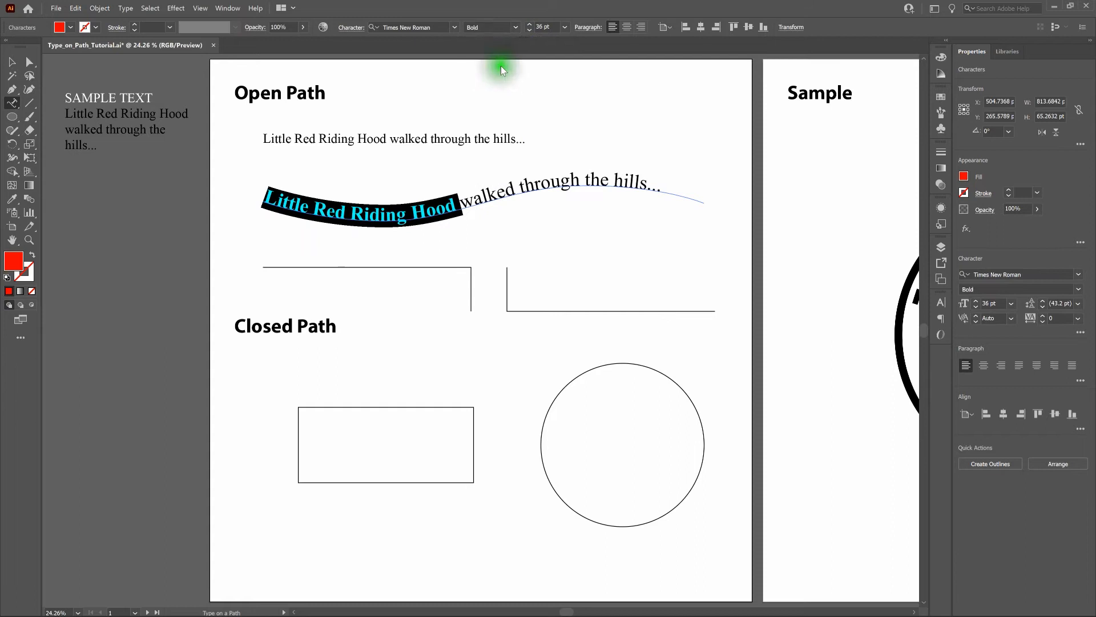
ctrl+click(681, 149)
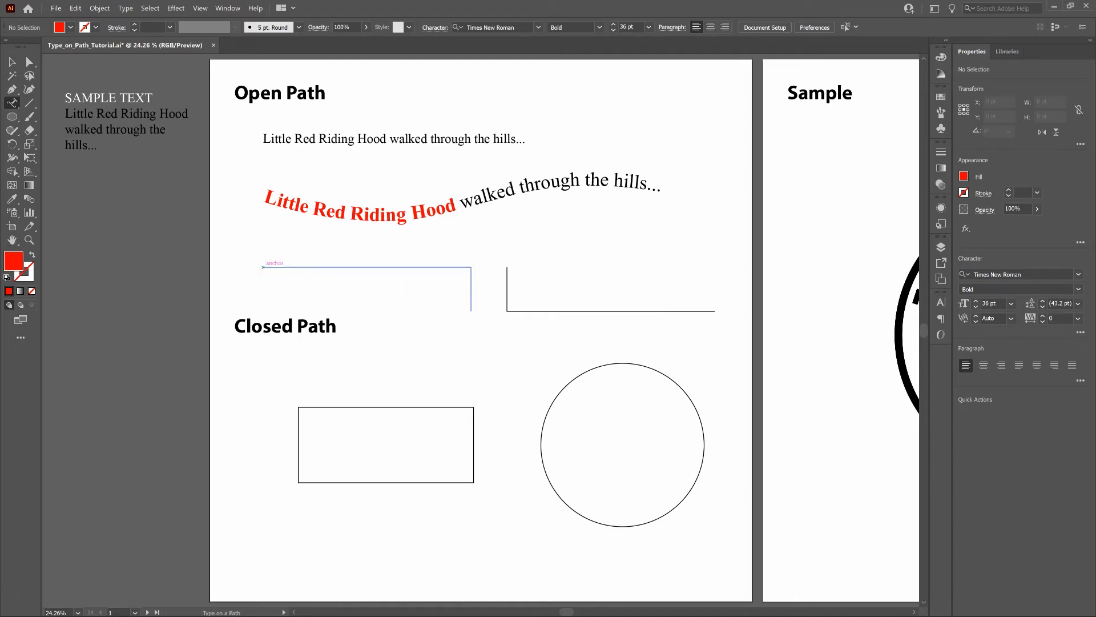
Place "Little Red Riding Hood walked through the hills..." on the left angled path, starting at its left endpoint.
click(261, 265)
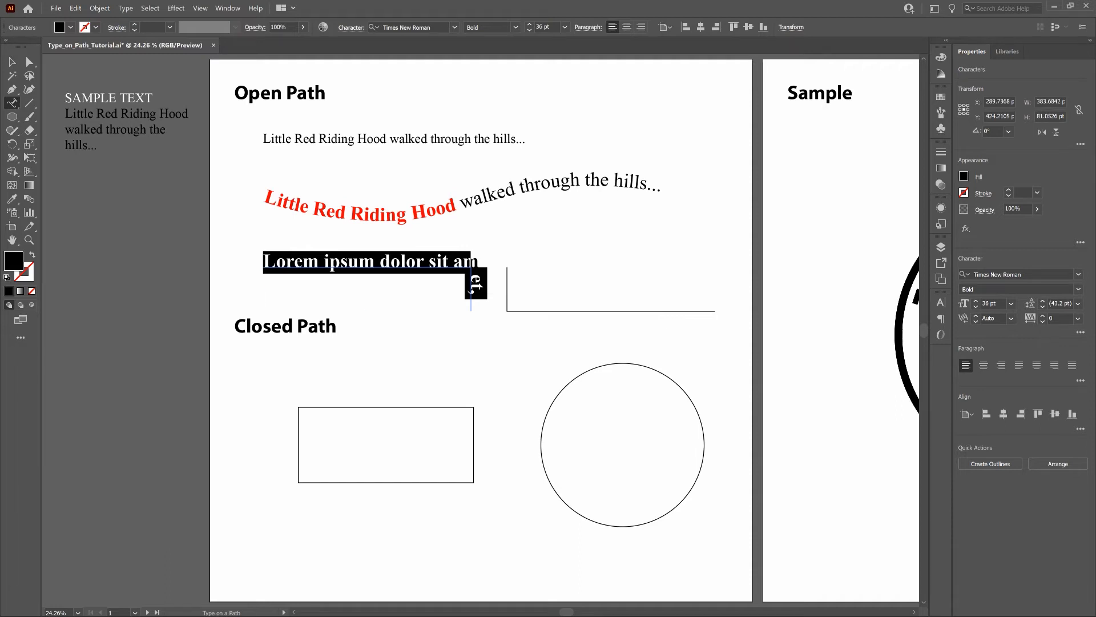
text(Little Red Riding Hood walked through the)
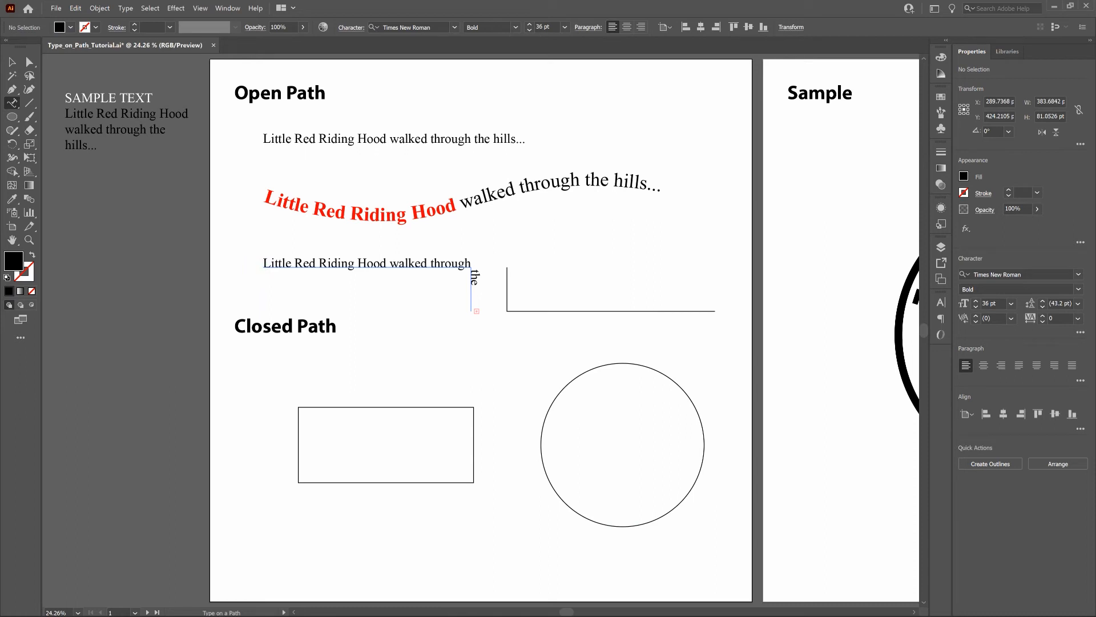
key(Escape)
Reduce all of the text on the left angled path to 22 pt and deselect it.
key(ctrl+a)
key(ctrl+c)
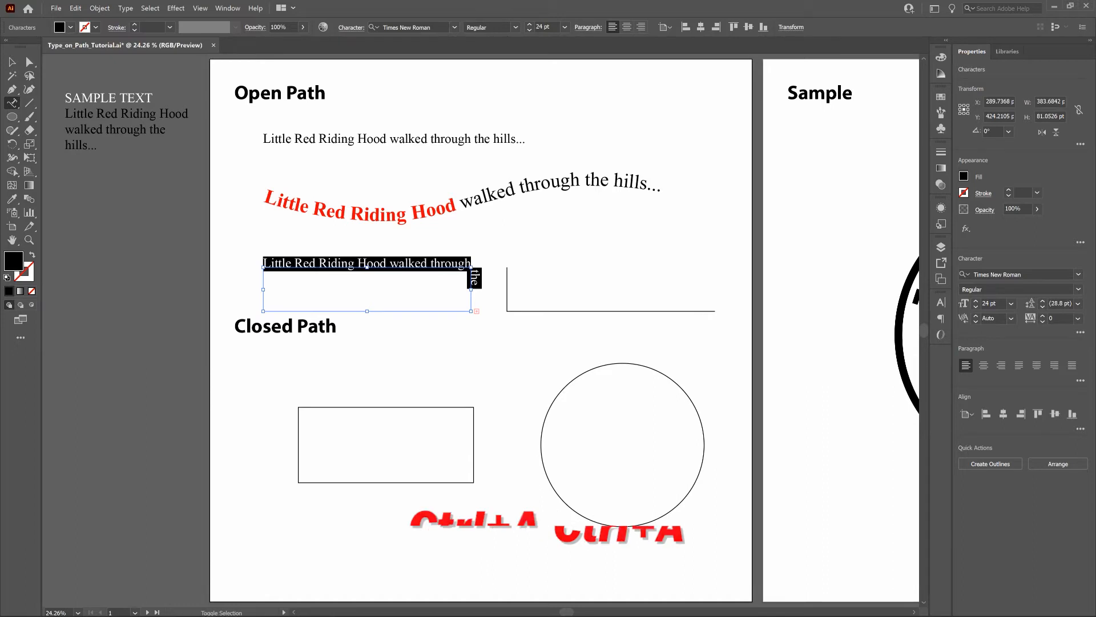
key(ctrl+shift+bracketleft)
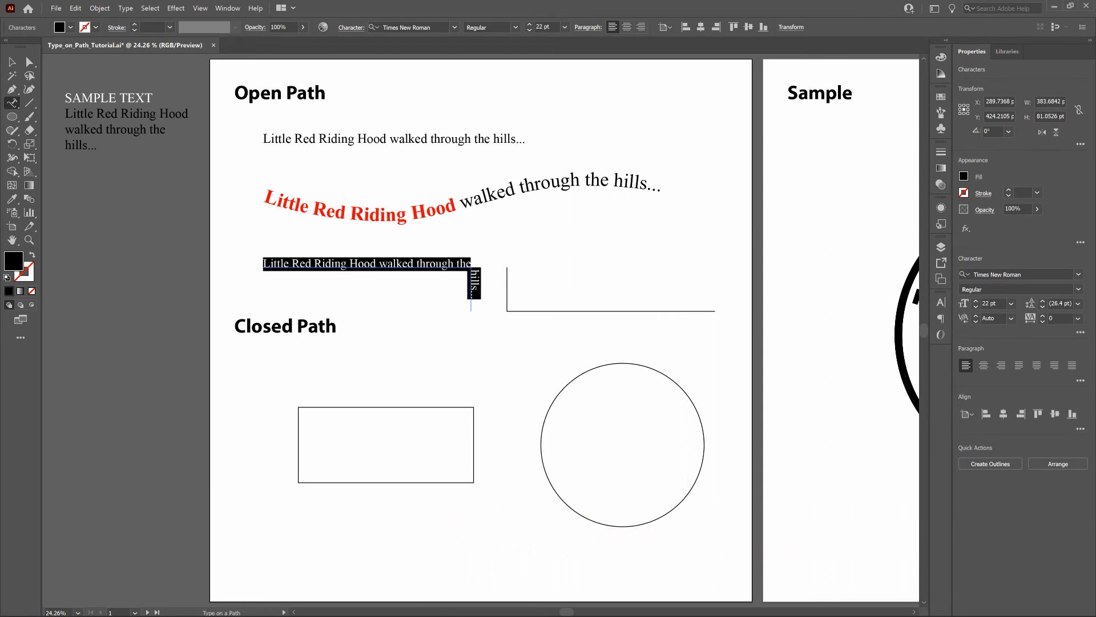
ctrl+click(225, 261)
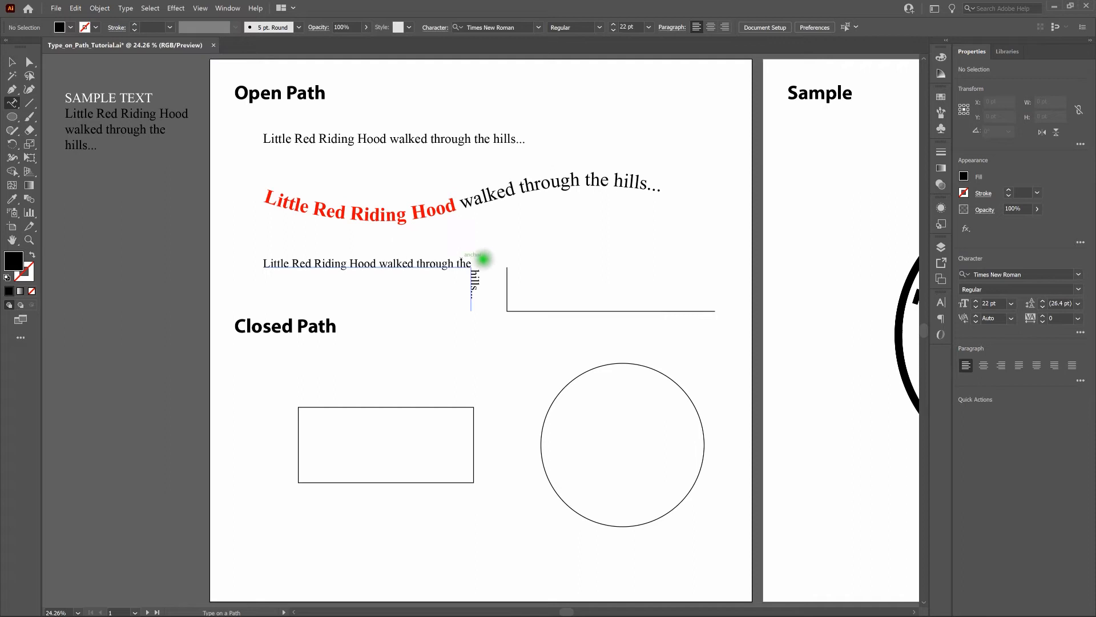
Place "Little Red Riding Hood walked through the hills..." on the right angled path, reduce it to 22 pt and deselect it.
click(507, 266)
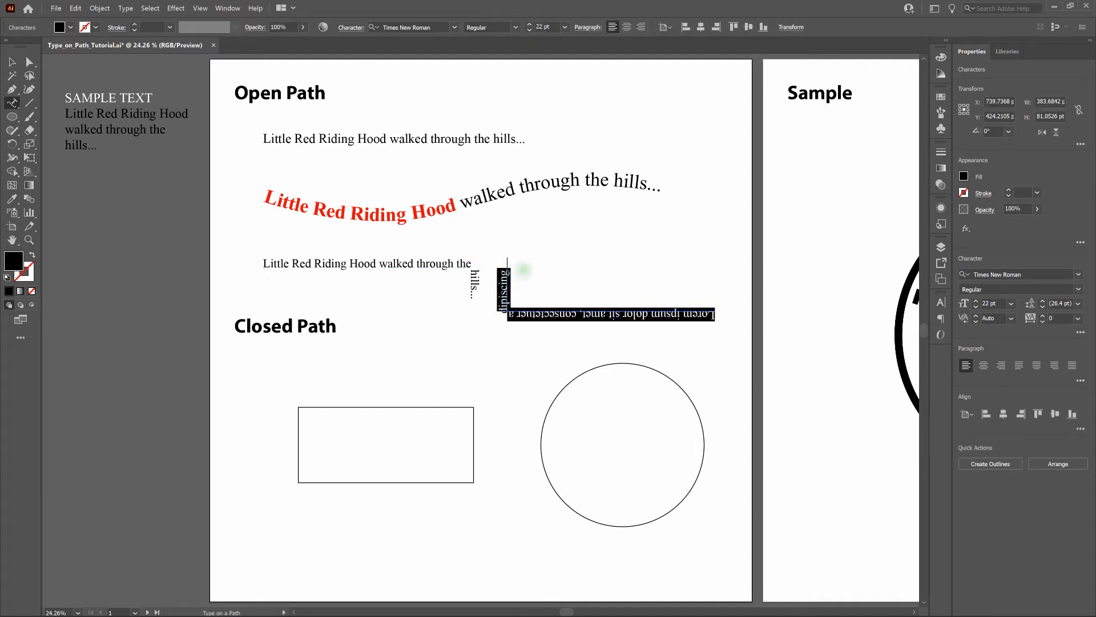
key(ctrl+v)
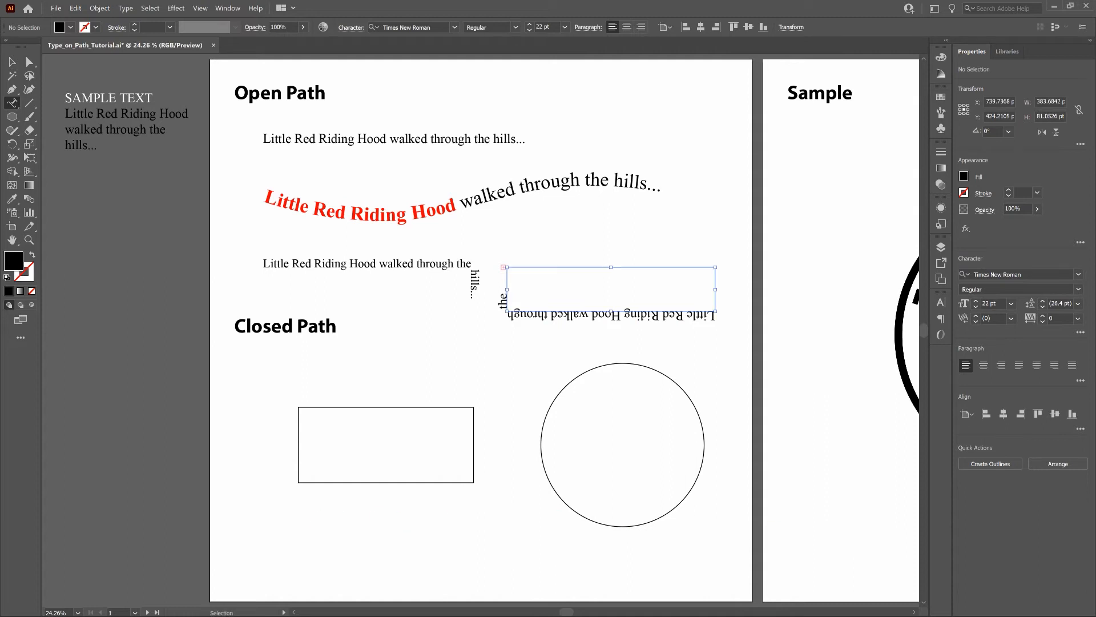
key(ctrl+a)
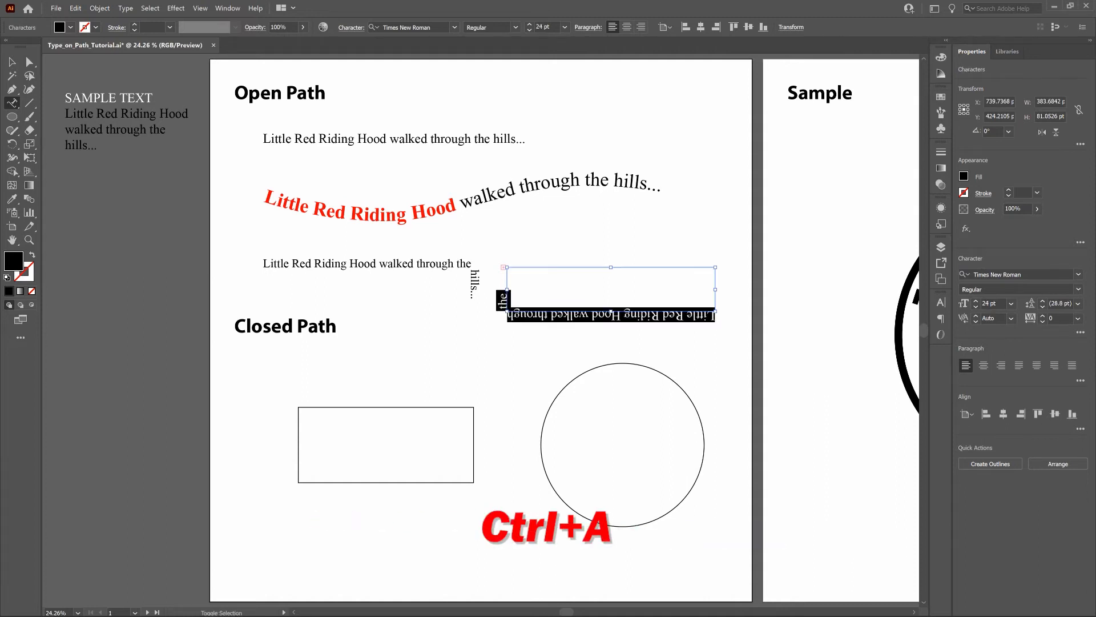
key(ctrl+shift+bracketleft)
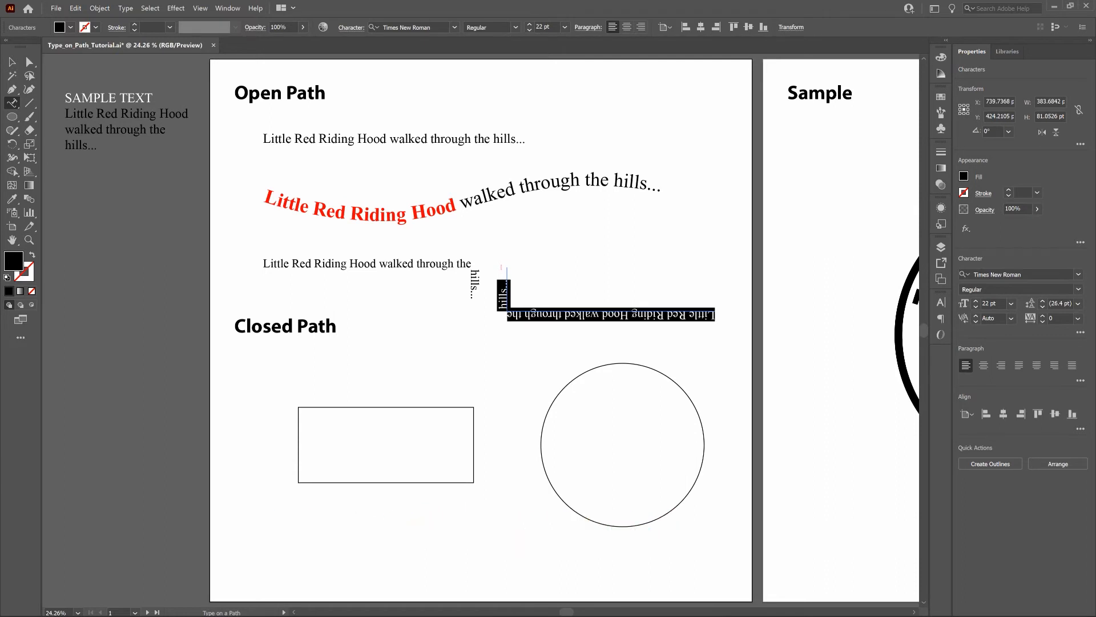
ctrl+click(733, 266)
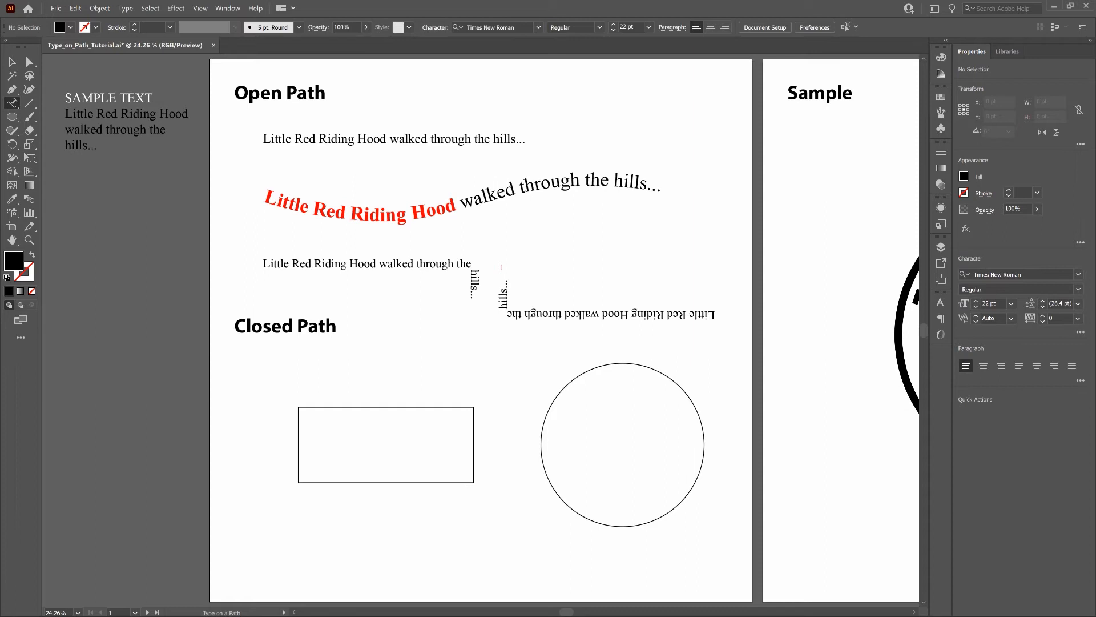
Open the Type on a Path Options for the right angled path's text and turn on the preview.
click(692, 318)
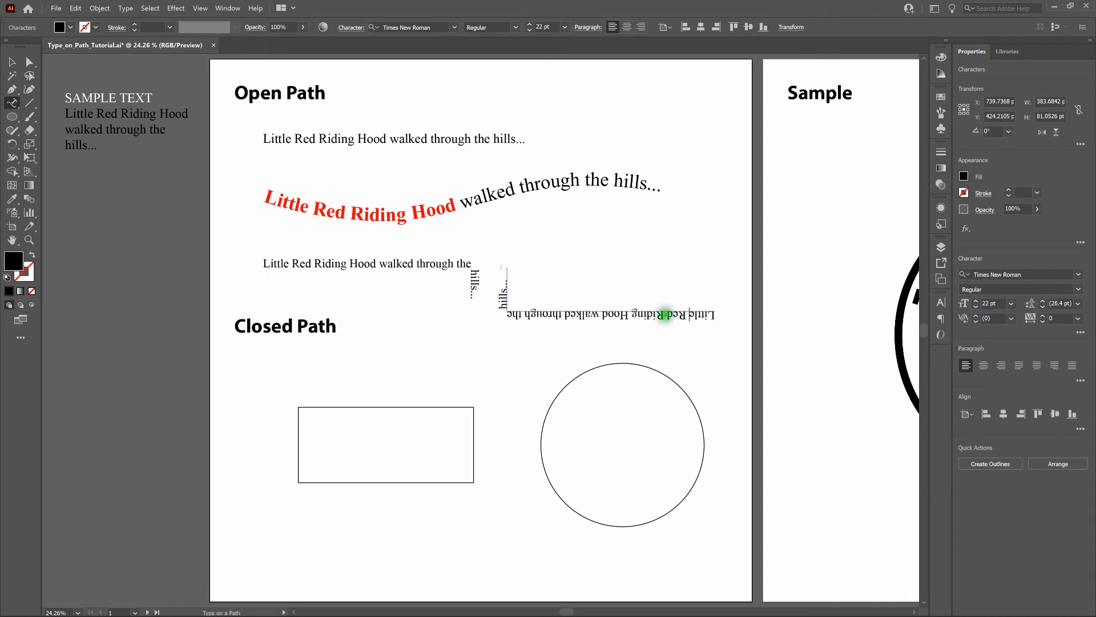
double_click(12, 105)
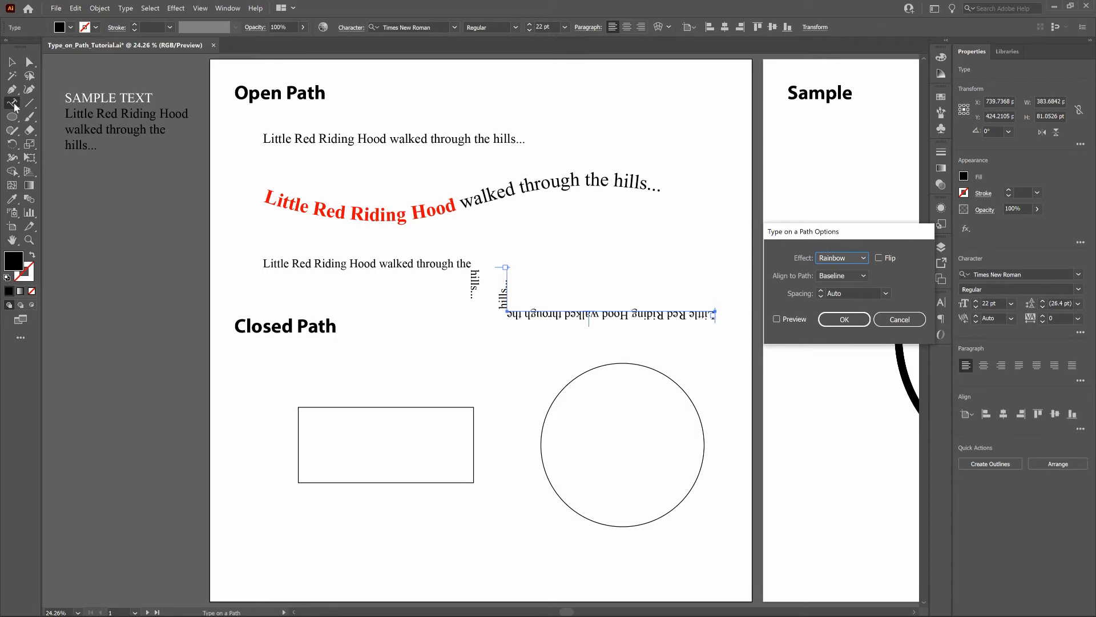
click(862, 258)
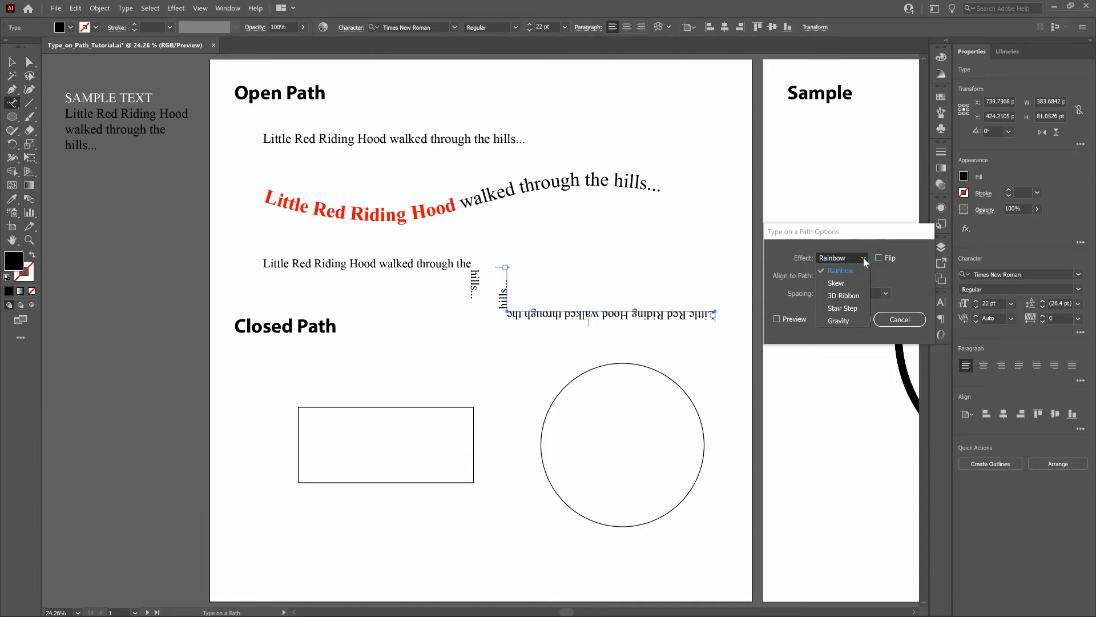
click(924, 249)
click(777, 319)
Try the Skew, 3D Ribbon, Stair Step and Gravity effects on the right angled path's text, and set the effect back to Rainbow.
click(862, 259)
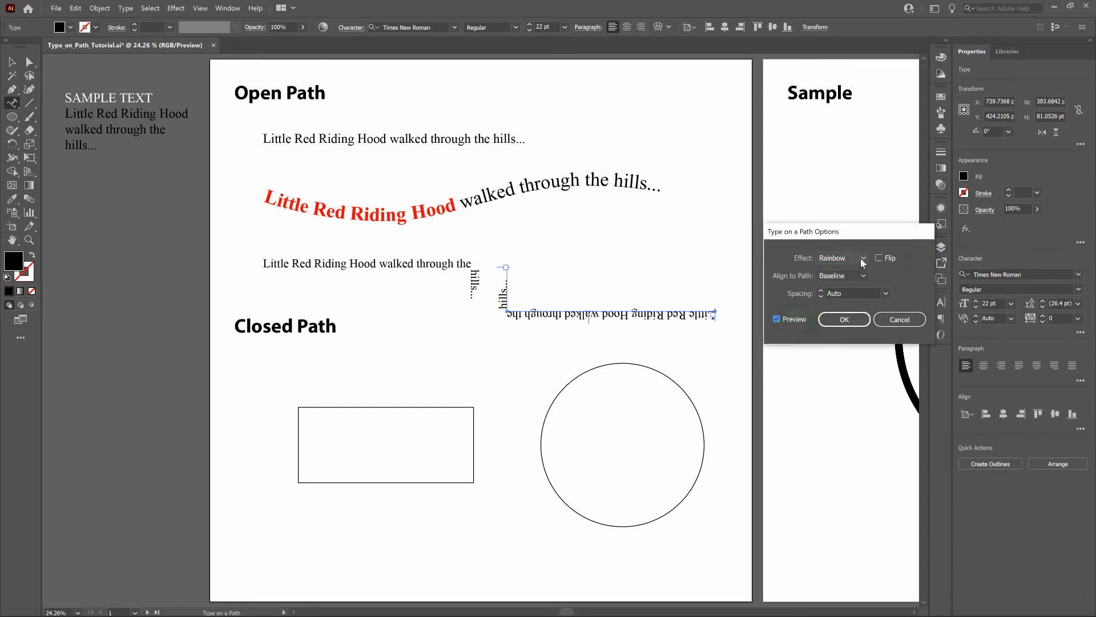
click(861, 258)
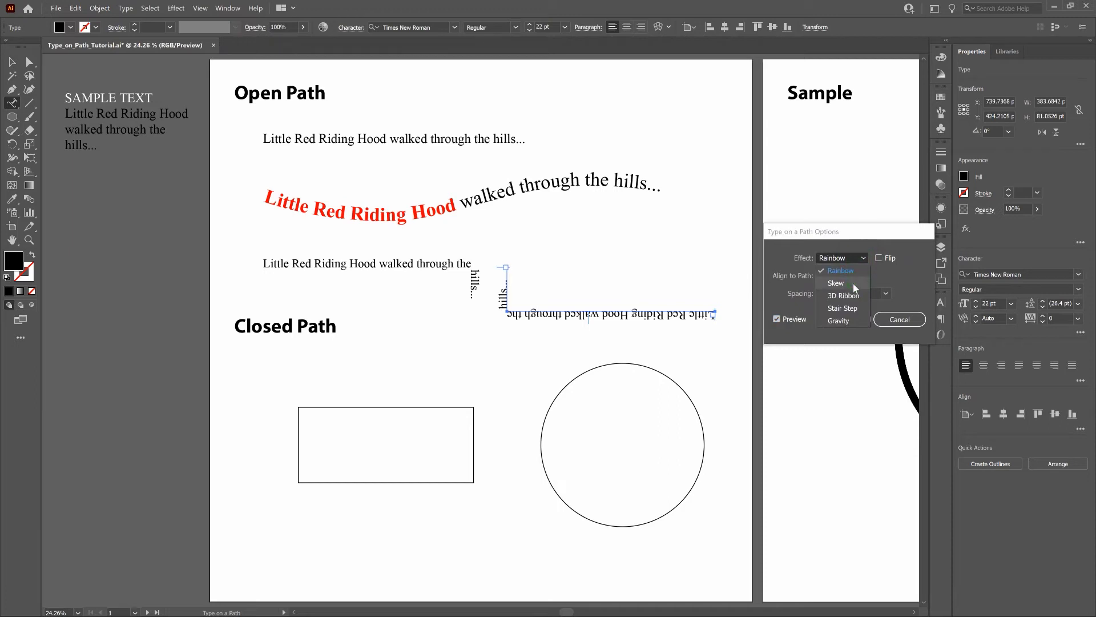
click(836, 283)
click(864, 258)
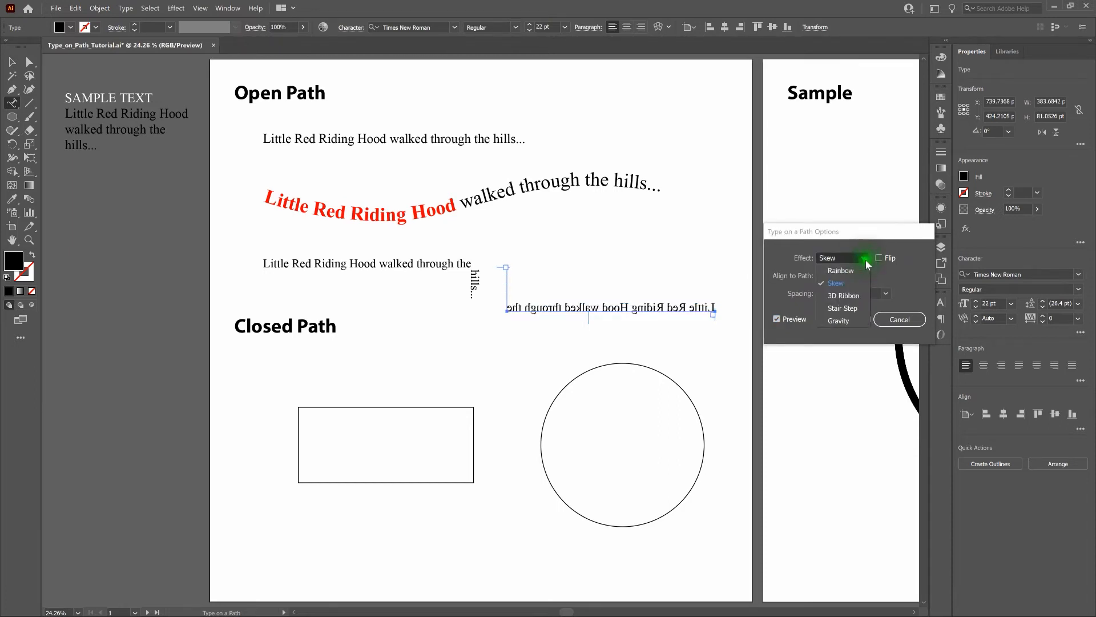
click(858, 295)
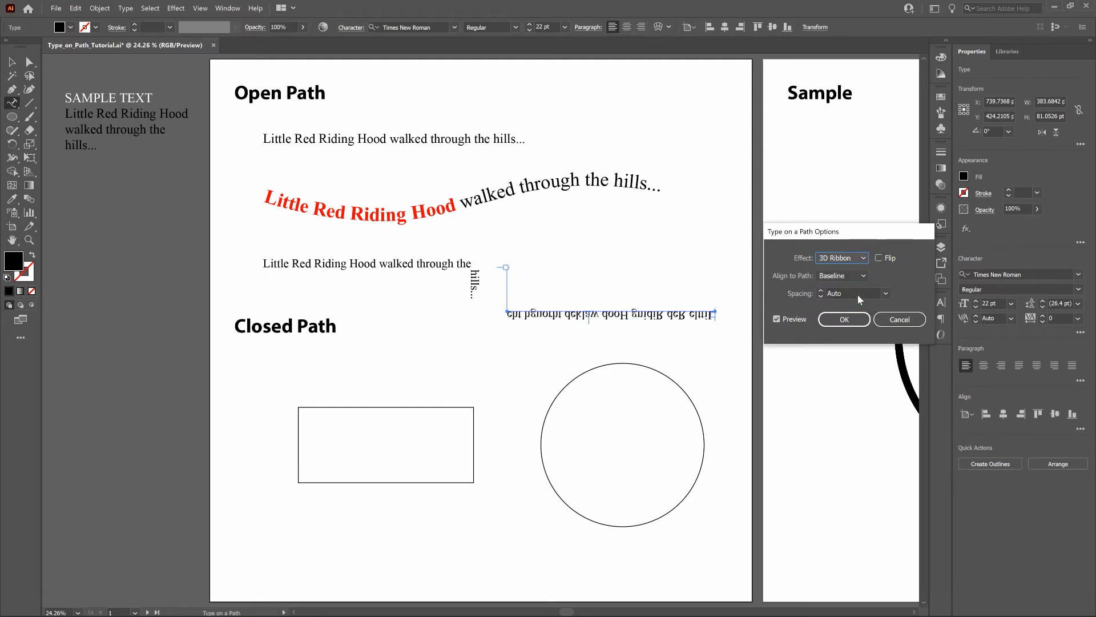
click(864, 258)
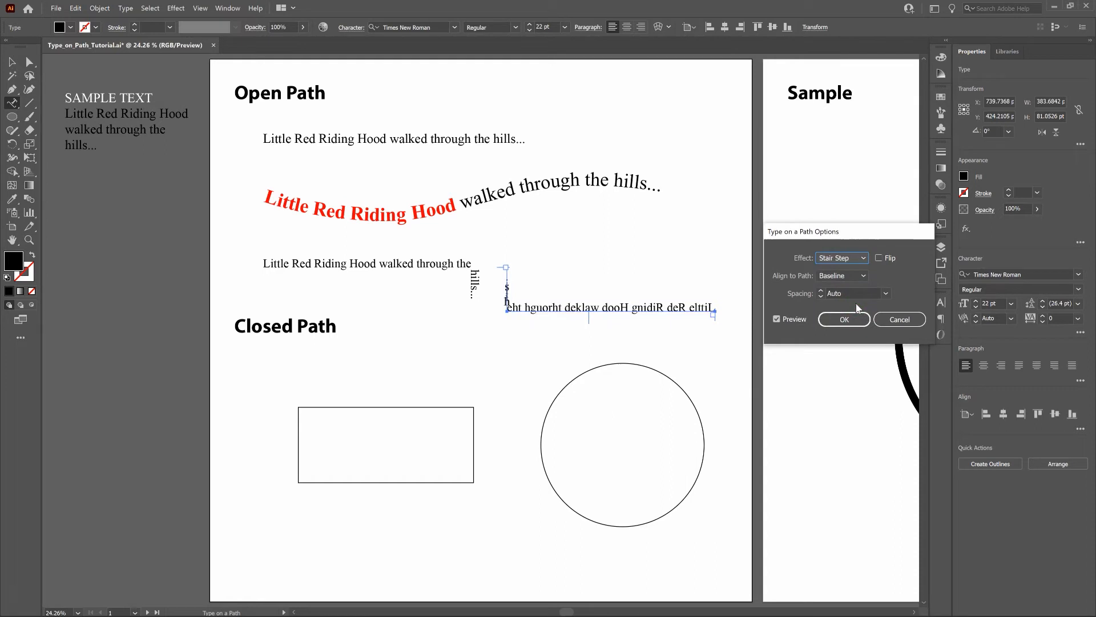
click(864, 260)
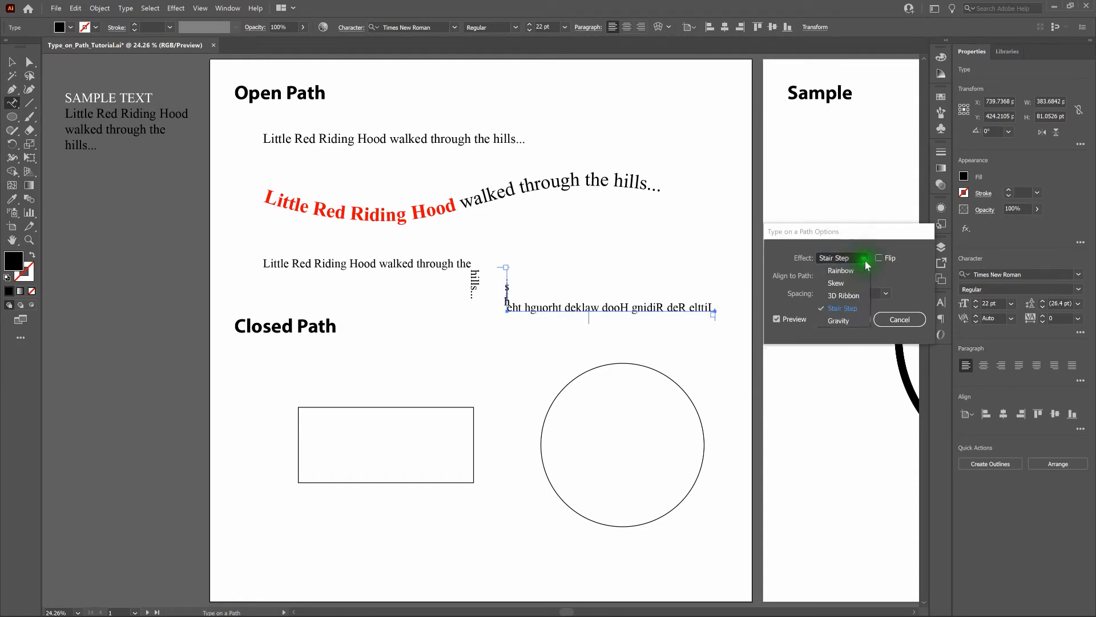
click(851, 318)
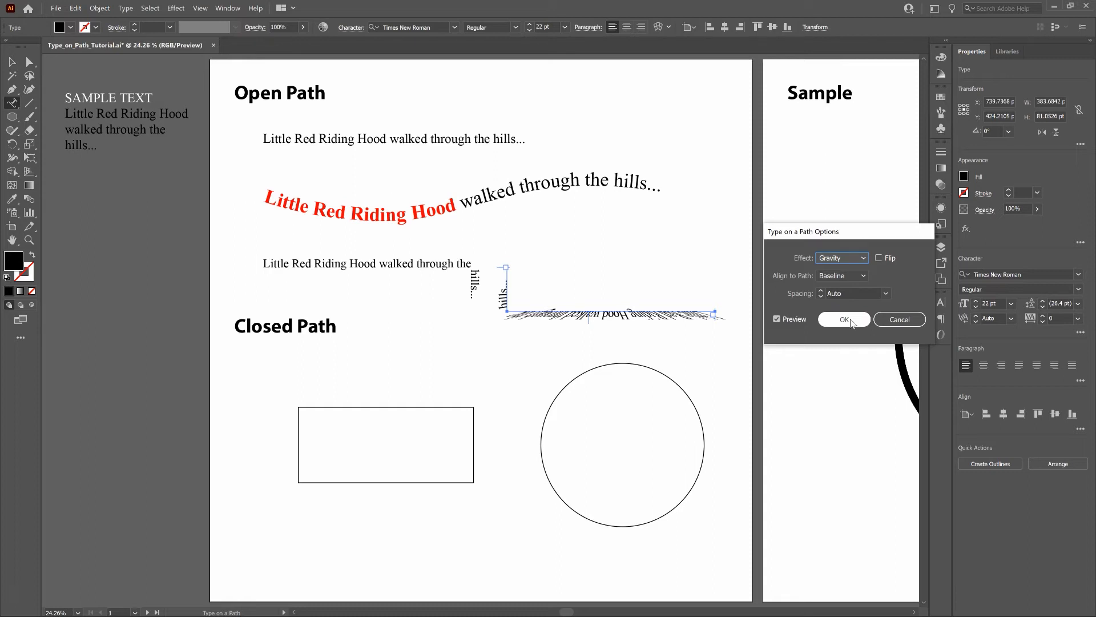
click(864, 260)
click(862, 271)
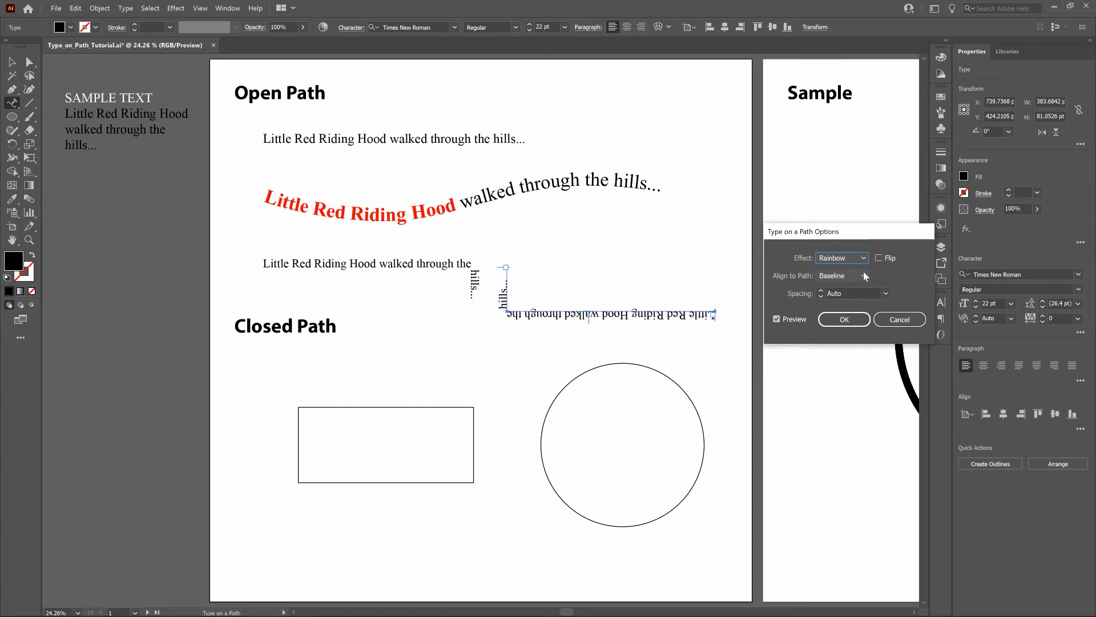
Flip the right angled path's text, try Ascender, Descender and Center alignment, set it back to Baseline, then apply the options and deselect.
click(879, 258)
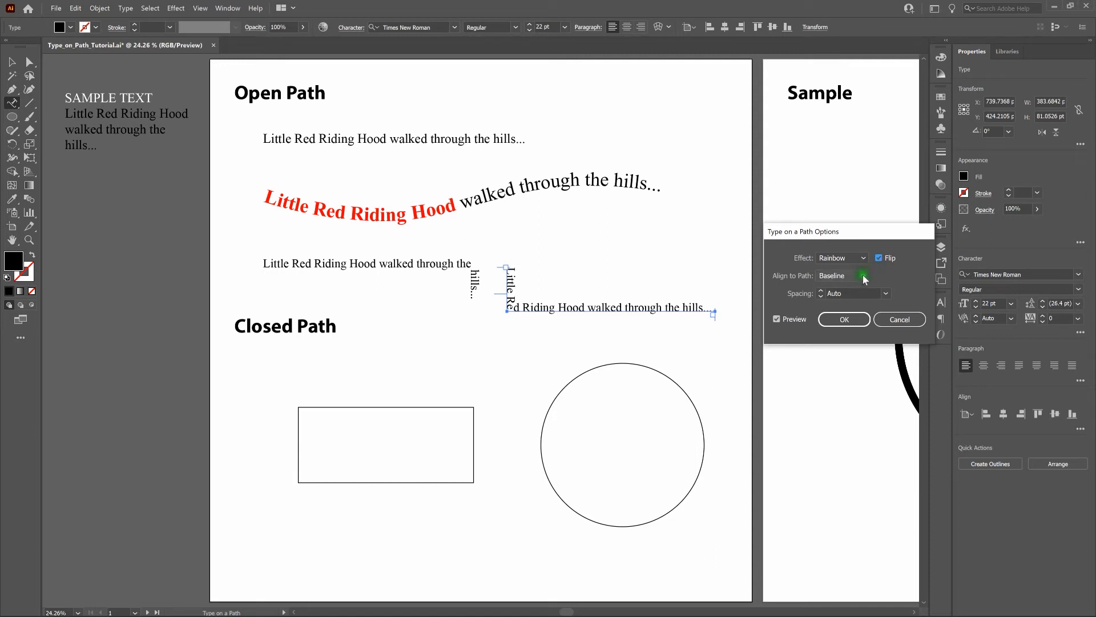
click(862, 276)
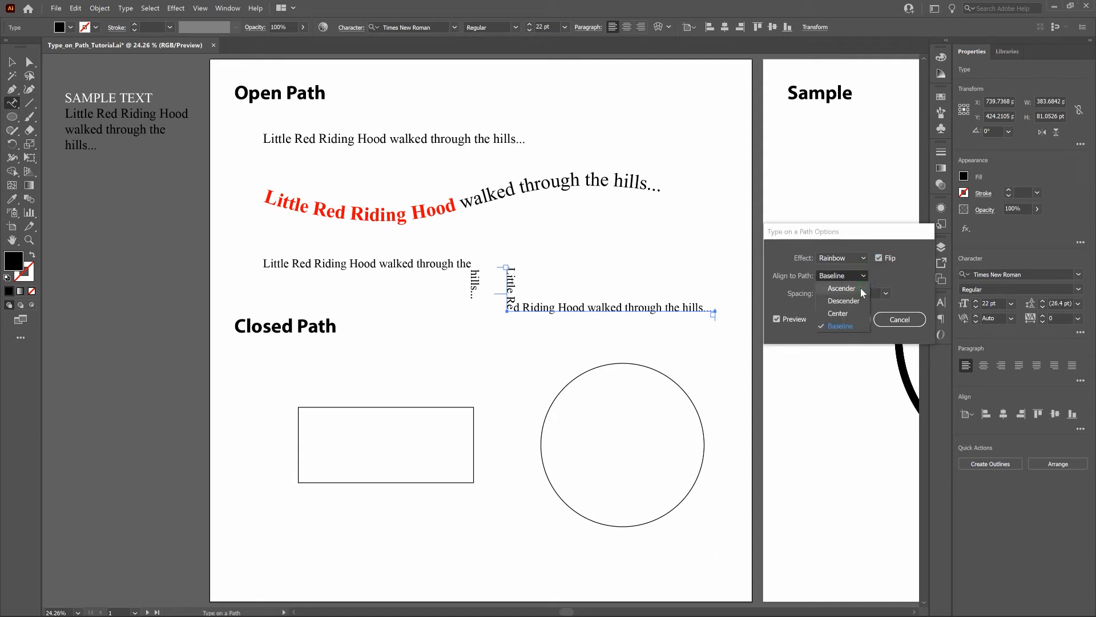
click(861, 288)
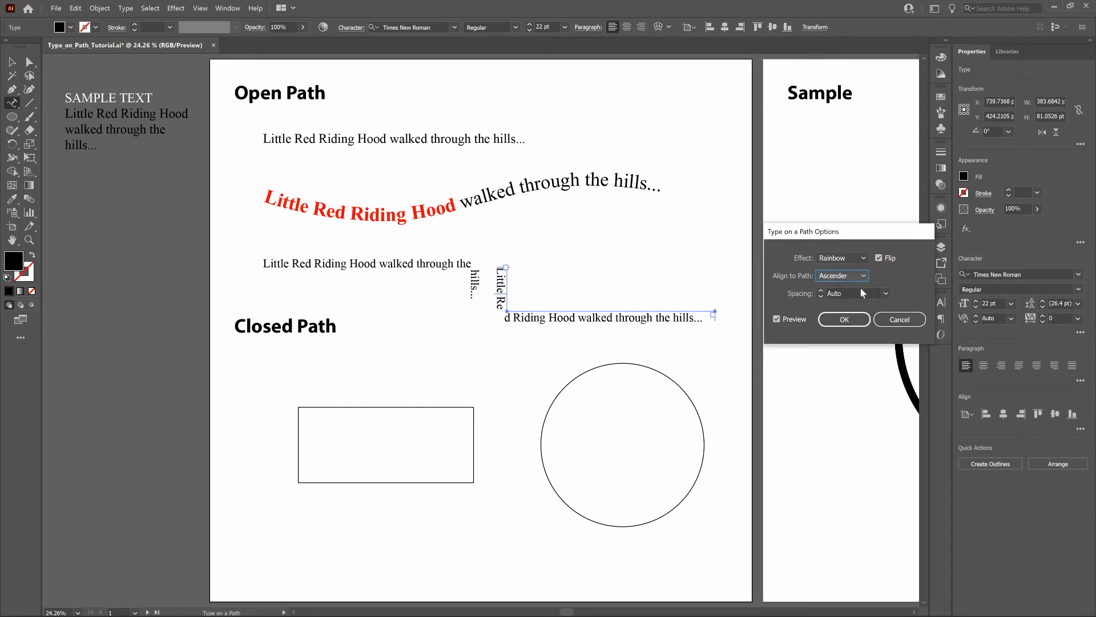
click(862, 275)
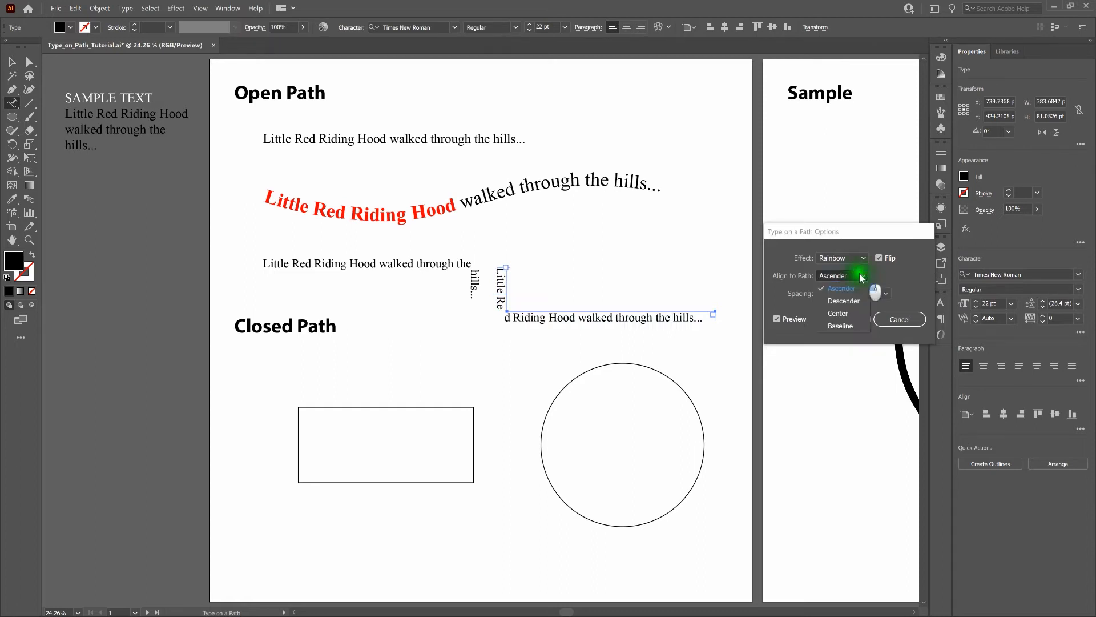
click(854, 301)
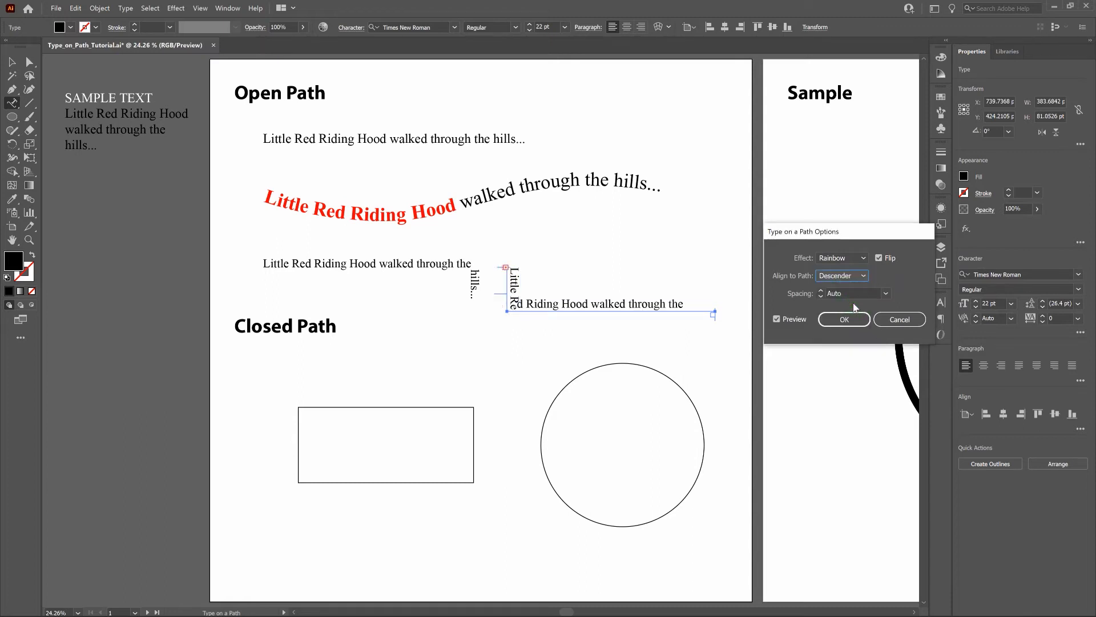
drag(860, 279, 849, 317)
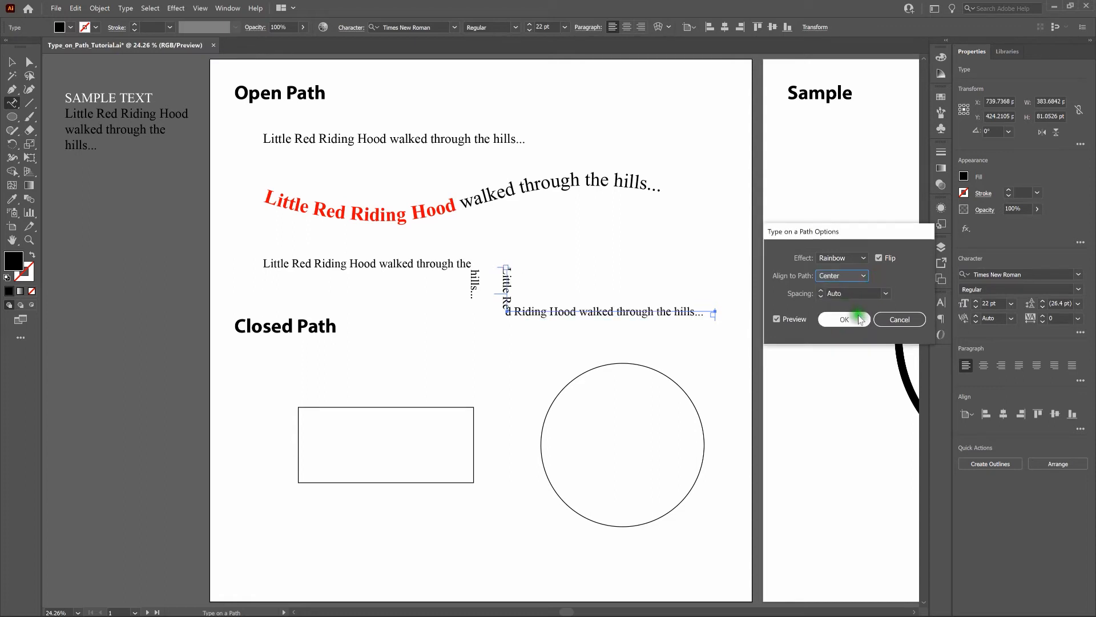
click(865, 277)
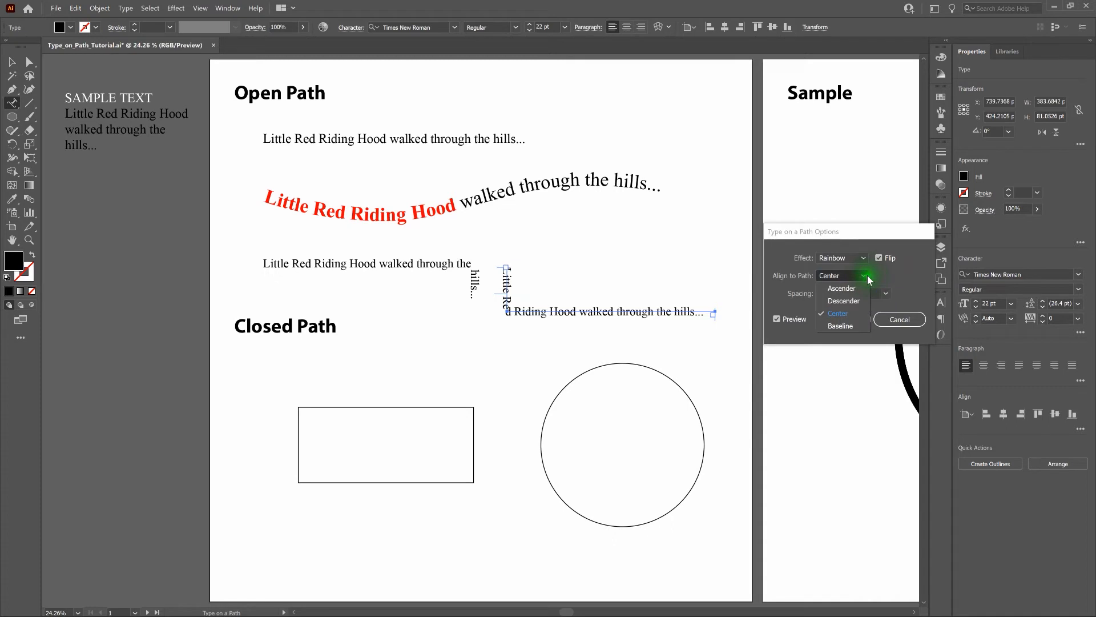
click(841, 325)
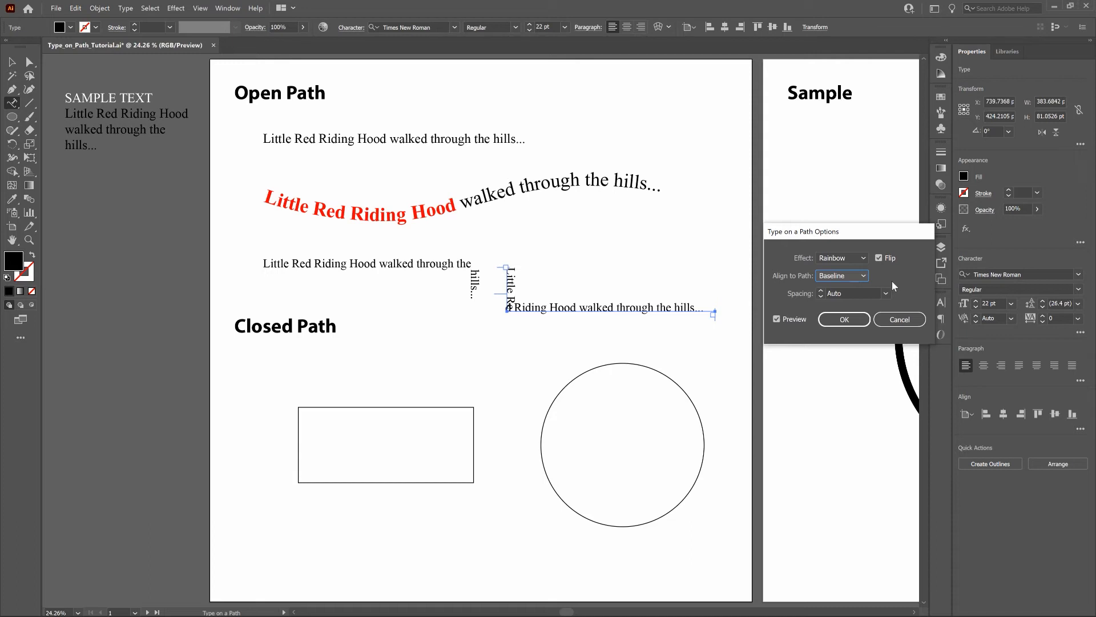
click(841, 319)
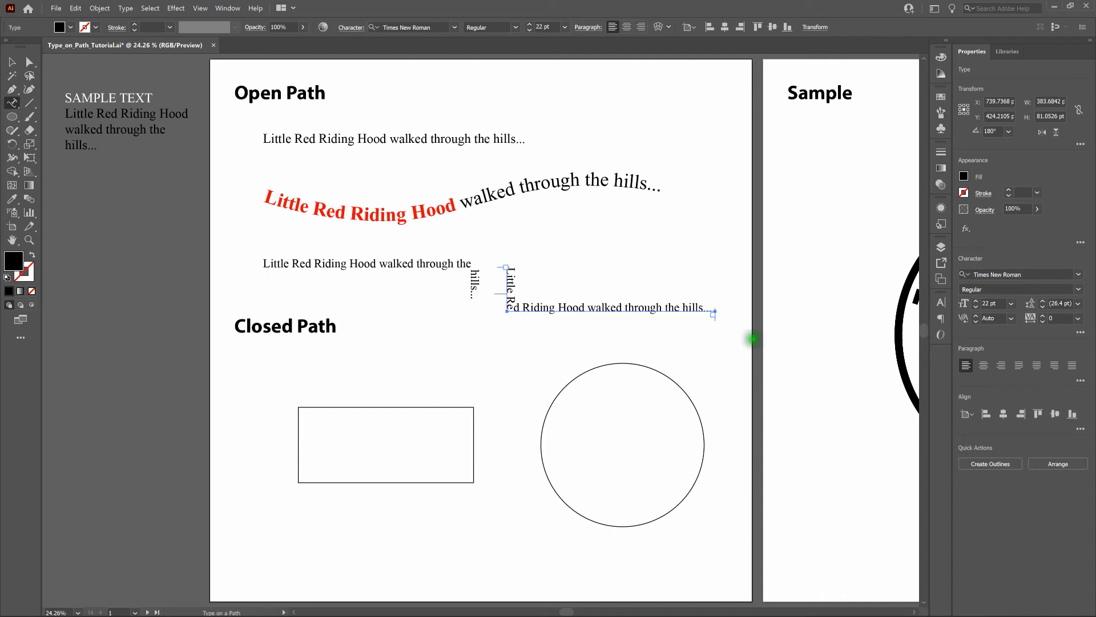
ctrl+click(727, 356)
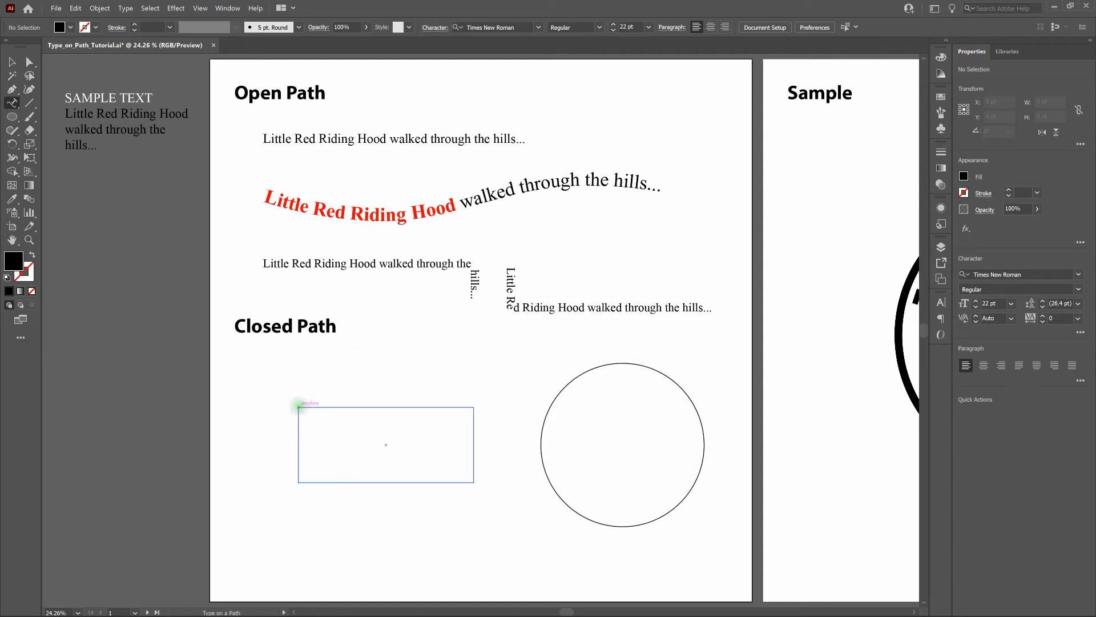
Place "Little Red Riding Hood walked through the hills..." along the rectangle, starting at its upper-left corner, and deselect it.
click(299, 407)
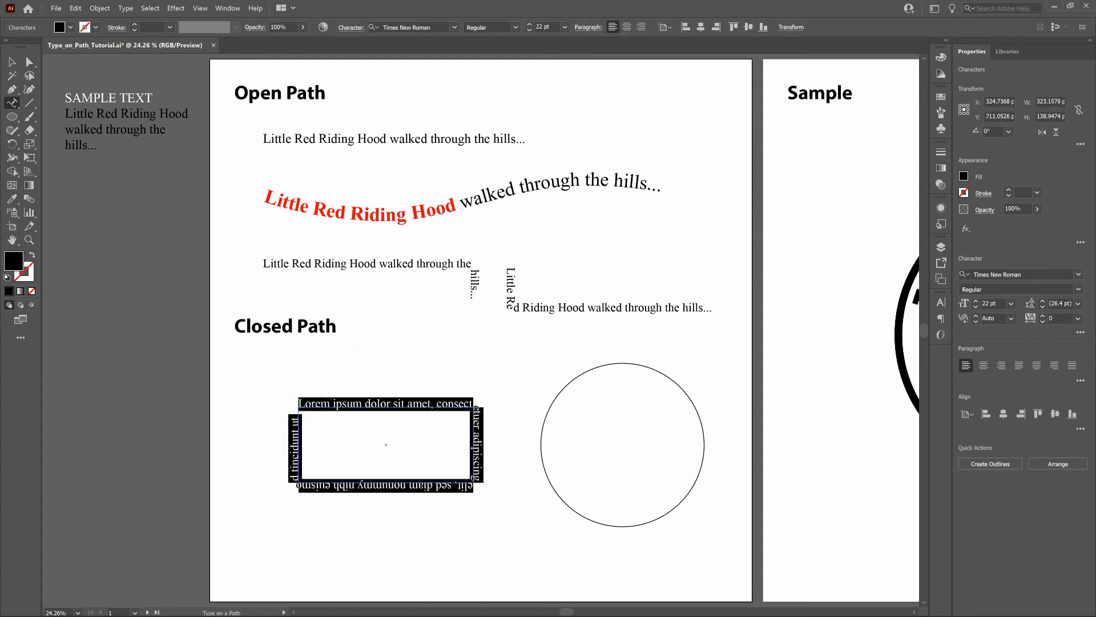
key(ctrl)
text(Little Red Riding Hood walked through the hills...)
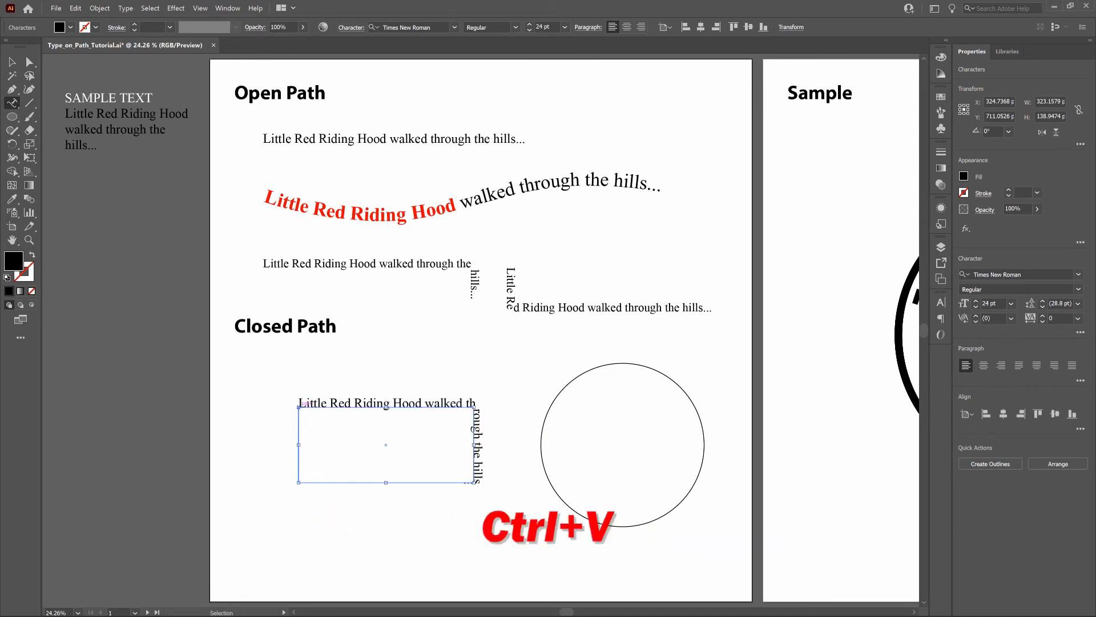
ctrl+click(508, 417)
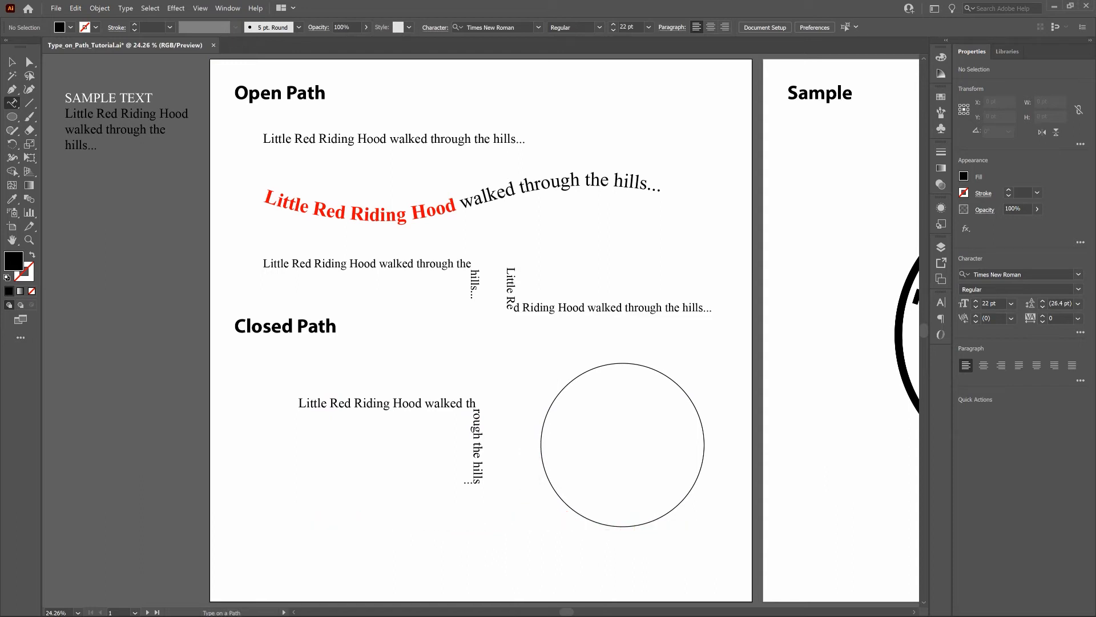
Try right alignment on the rectangle's text, then centre-align it and deselect it.
click(451, 403)
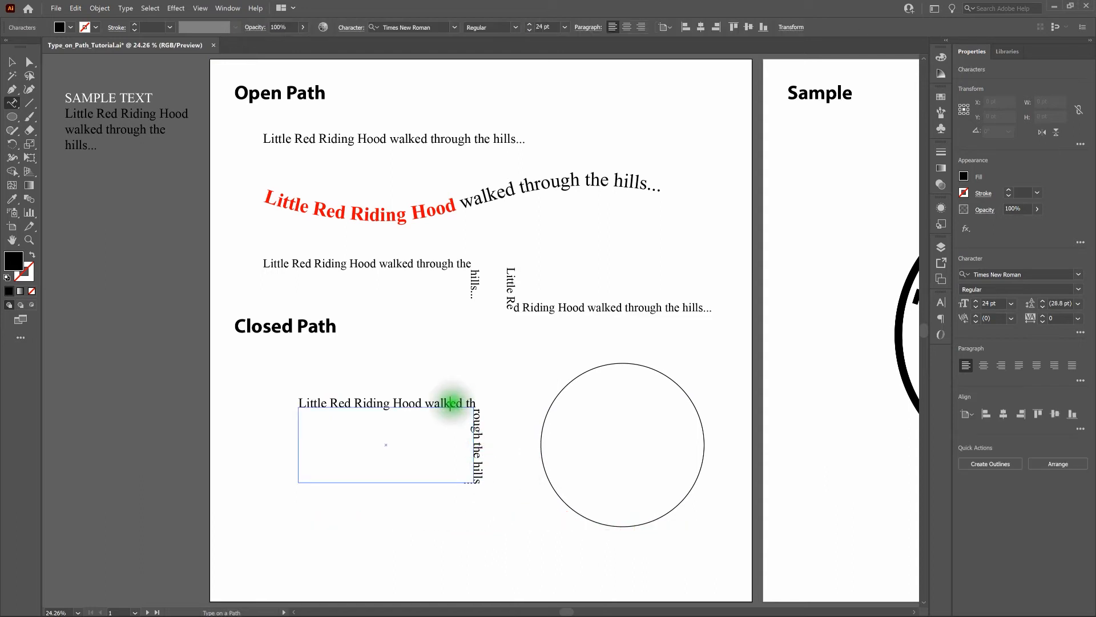
click(642, 26)
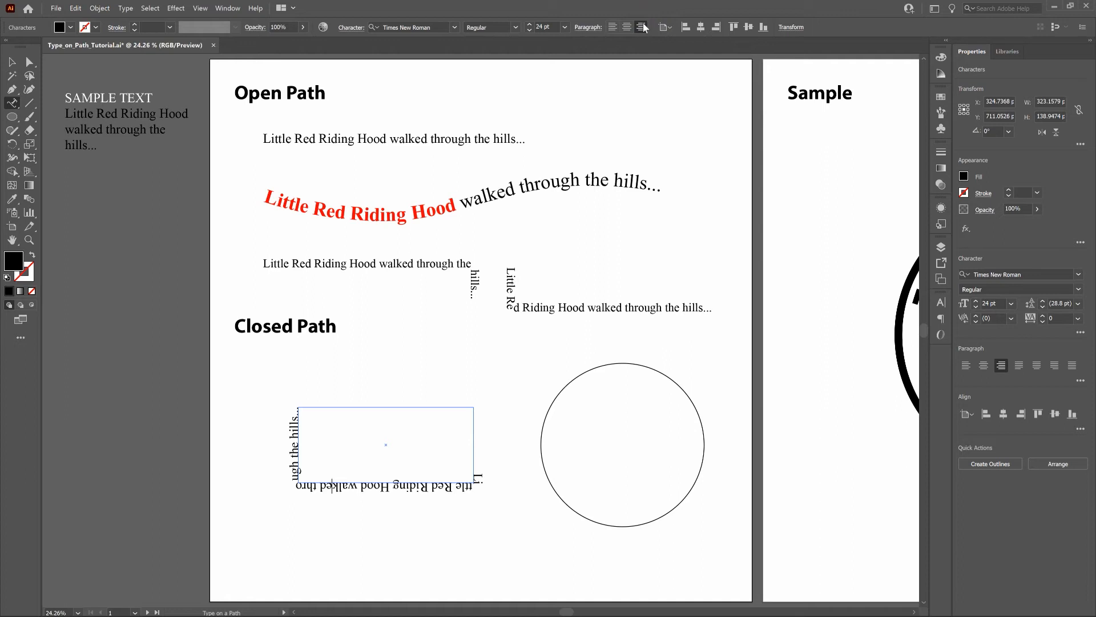
click(628, 27)
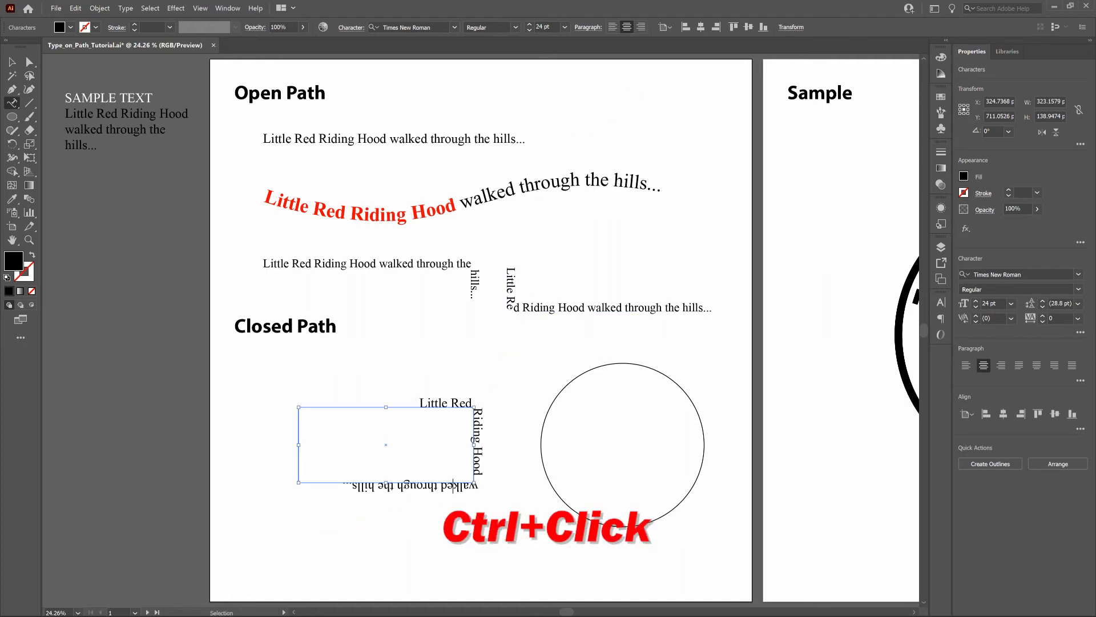
ctrl+click(502, 379)
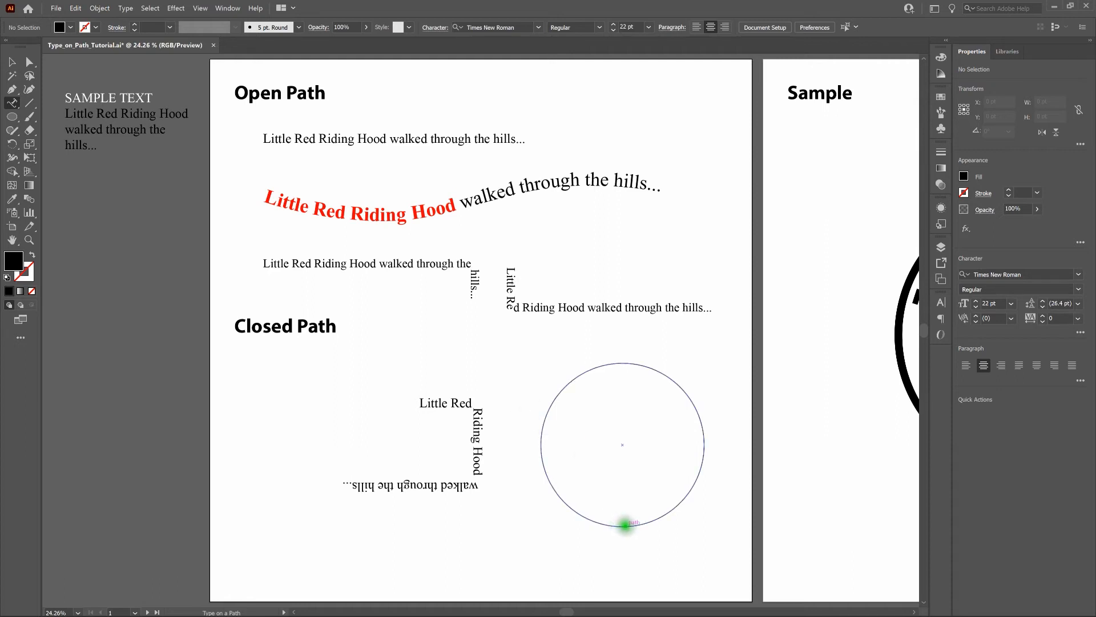
Place "Little Red Riding Hood walked through the hills..." along the circle, starting at its bottom anchor, and deselect it.
click(623, 525)
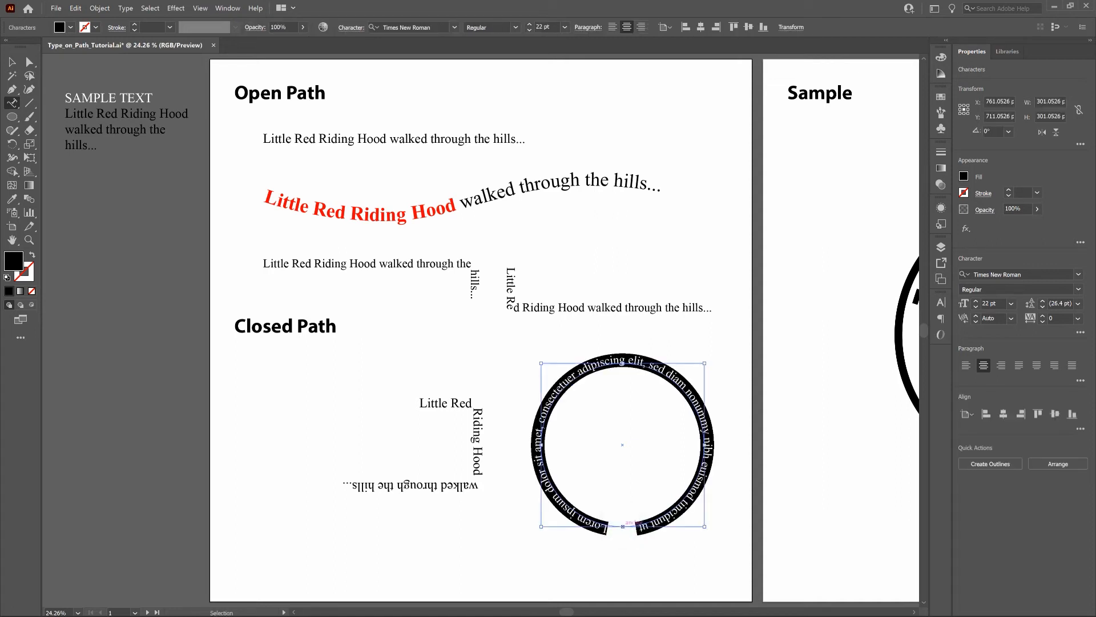
text(Little Red Riding Hood walked through the hills...)
ctrl+click(655, 548)
ctrl+click(680, 560)
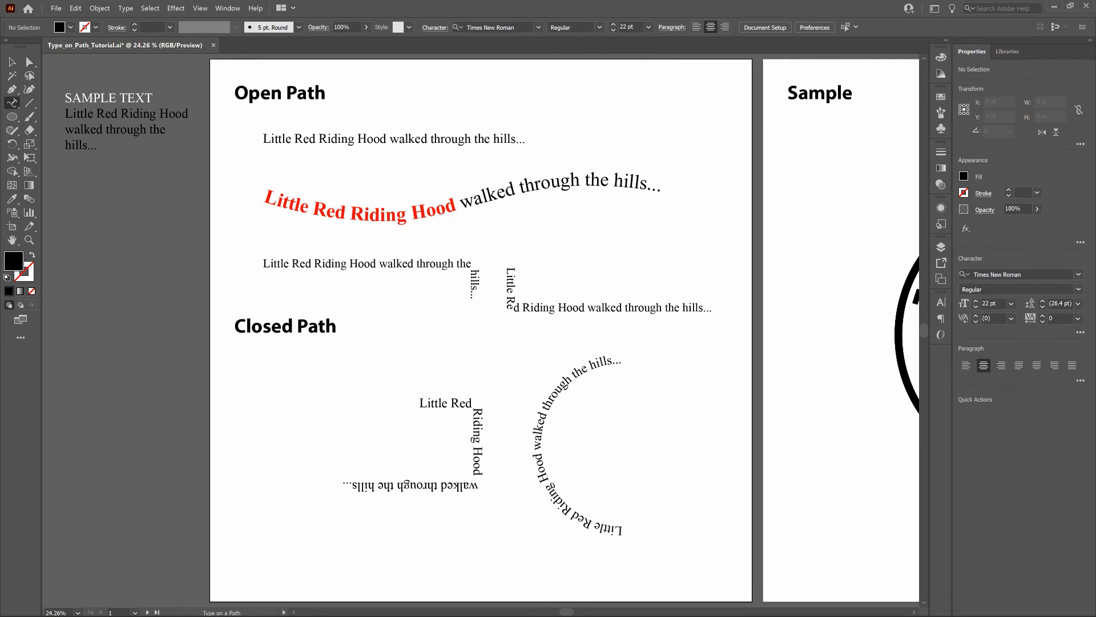
Centre-align the circle's text so it arches over the upper half of the circle, and deselect it.
click(609, 525)
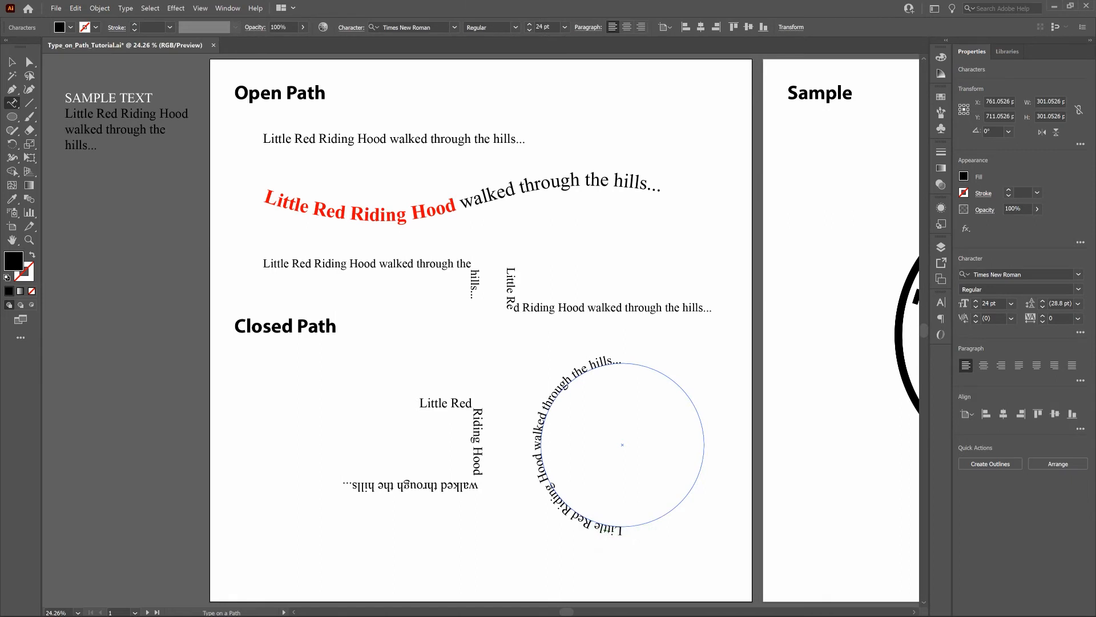
click(628, 29)
key(Escape)
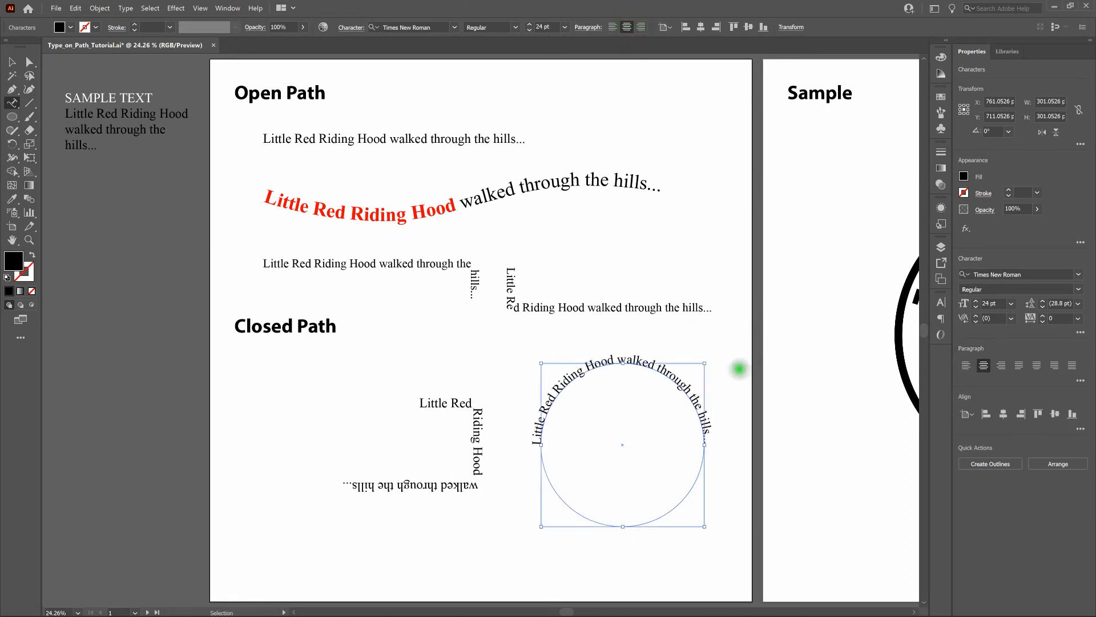
ctrl+click(739, 368)
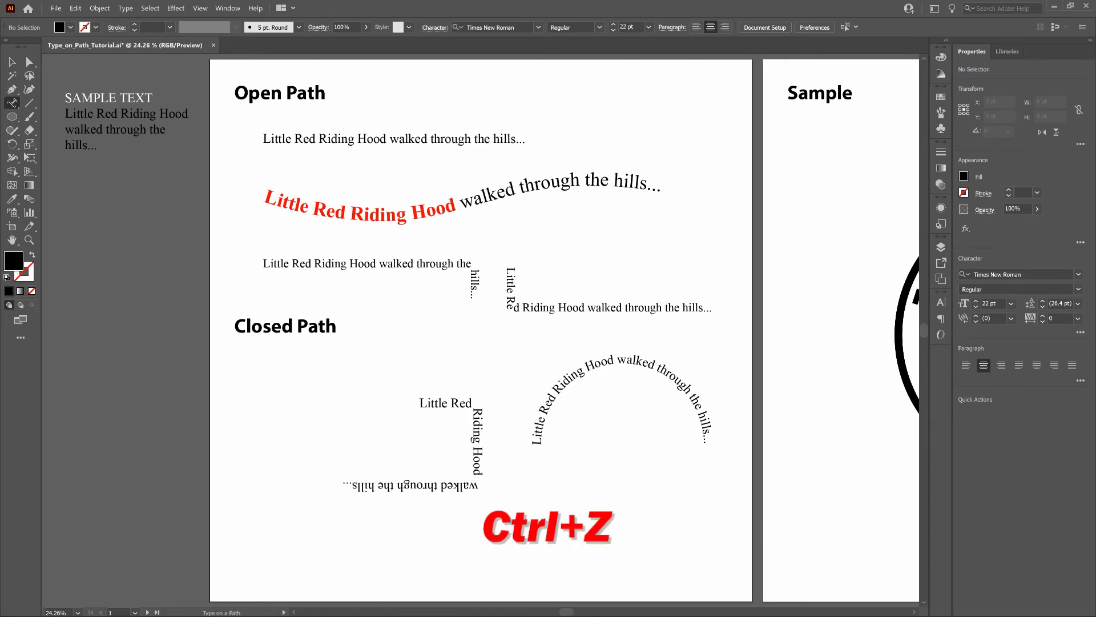
Undo the circle's centred text and its placement, back to the plain circle path.
key(ctrl+z)
key(ctrl+z)
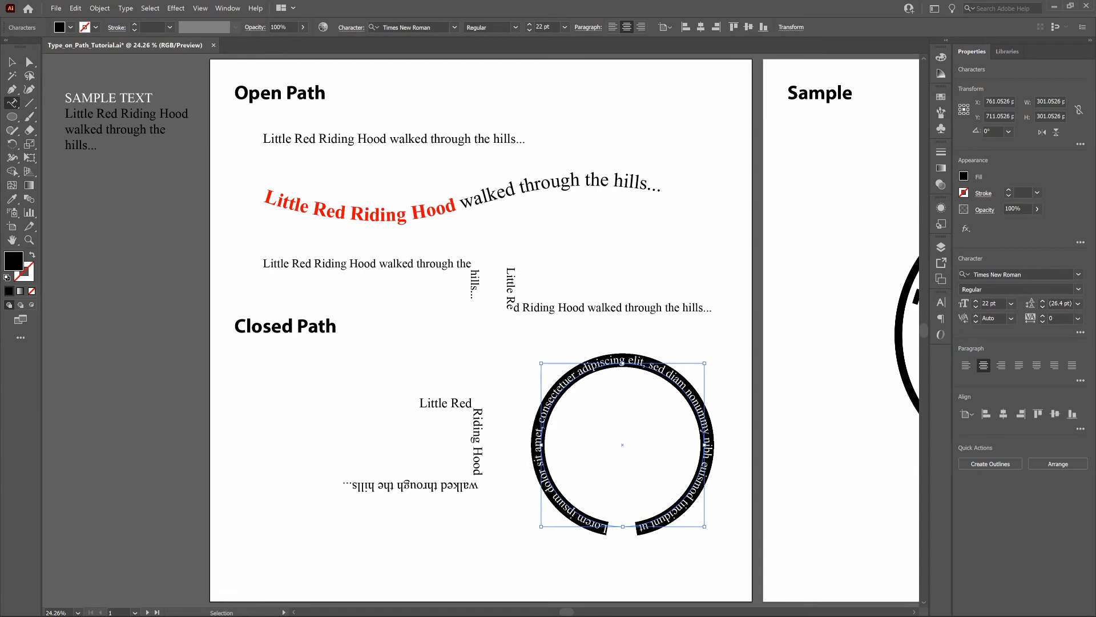
key(ctrl+z)
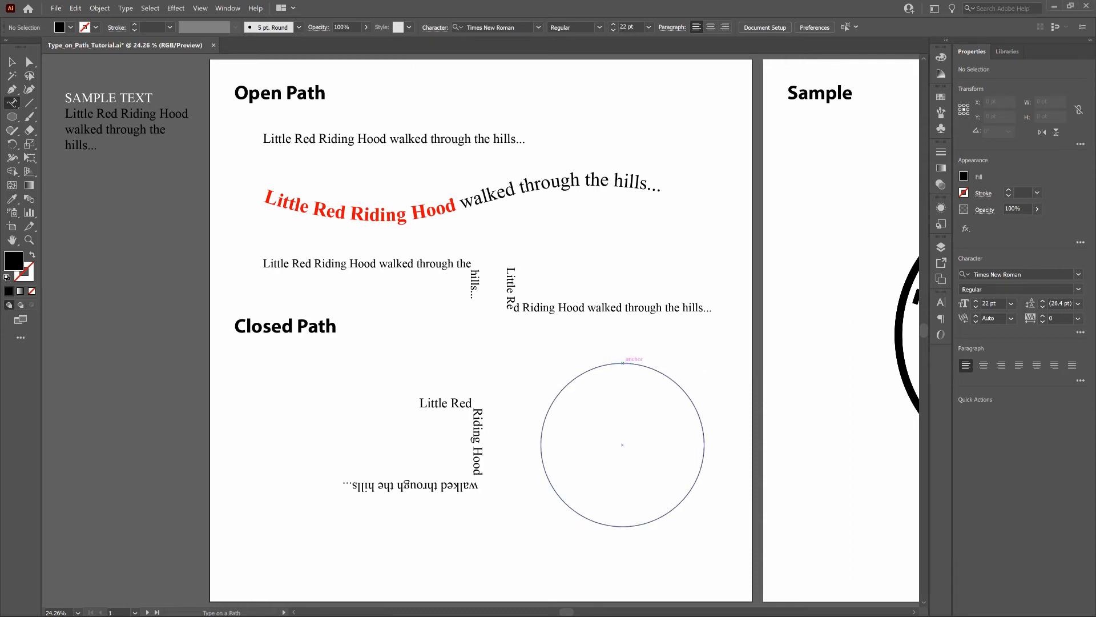
Place "Little Red Riding Hood walked through the hills..." along the circle from its top anchor and centre-align it.
click(622, 364)
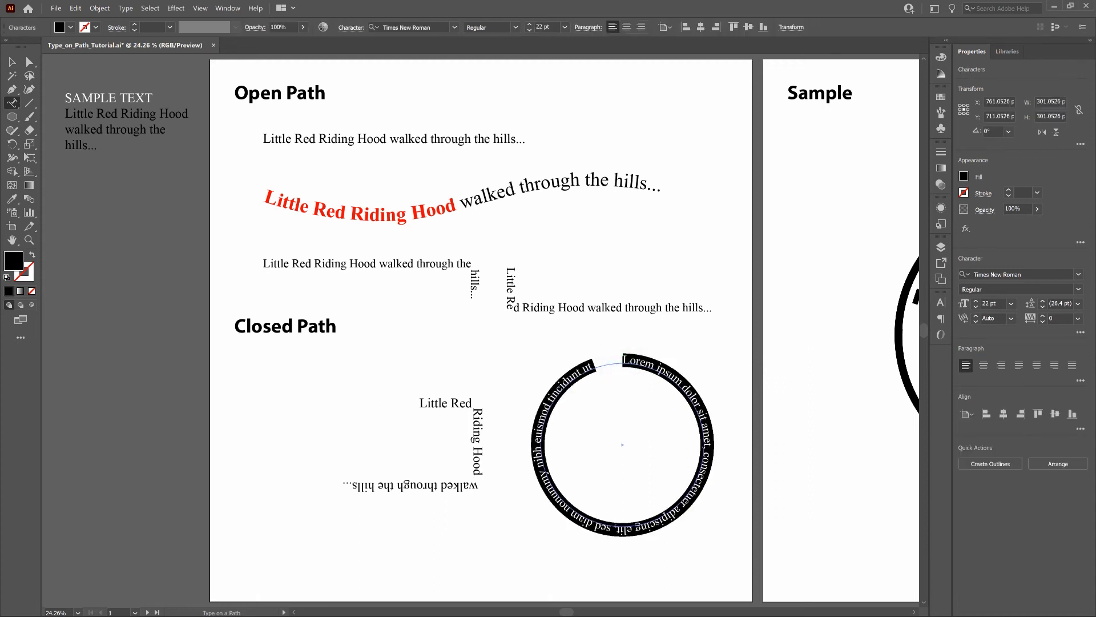
text(Little Red Riding Hood walked through the hills...)
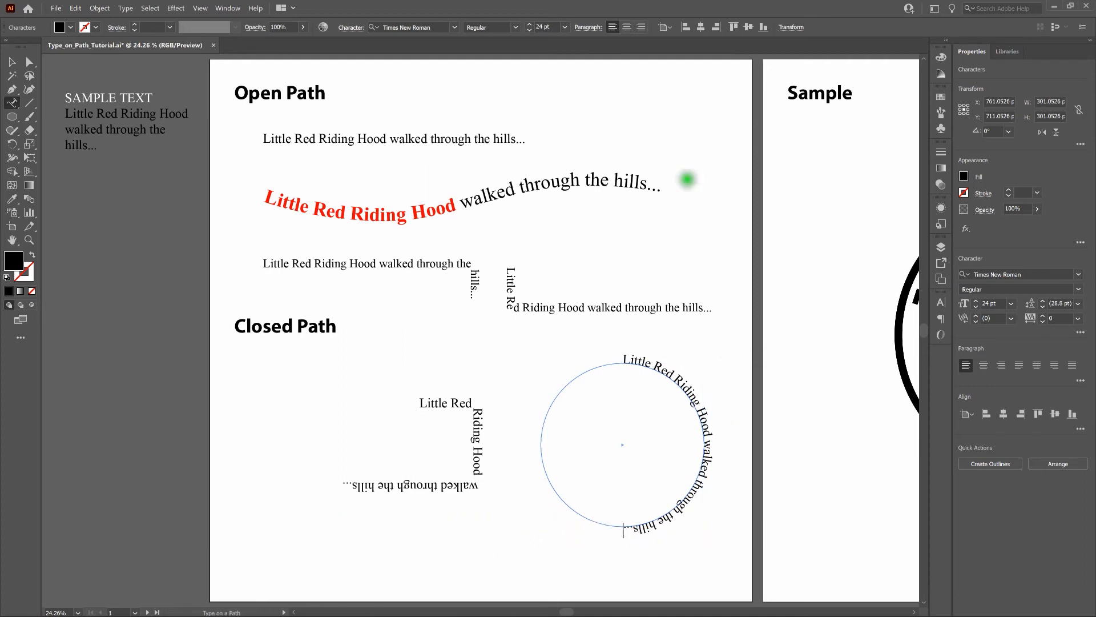
click(627, 27)
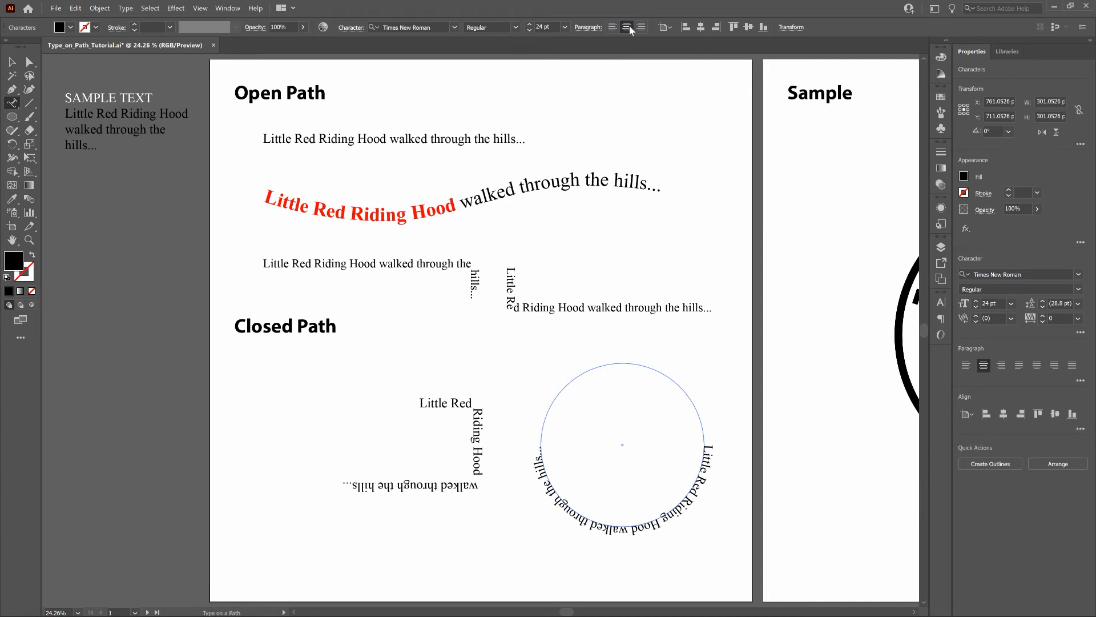
Flip the circle's text to the inside of the path through the Type on a Path Options with the preview on, and deselect it.
double_click(12, 105)
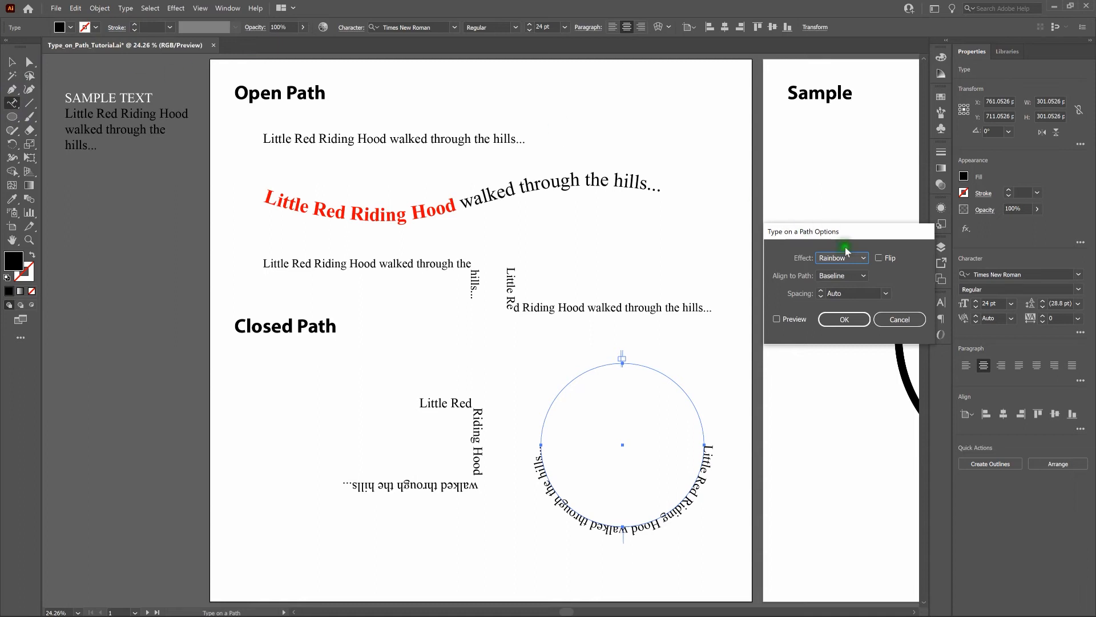
click(879, 258)
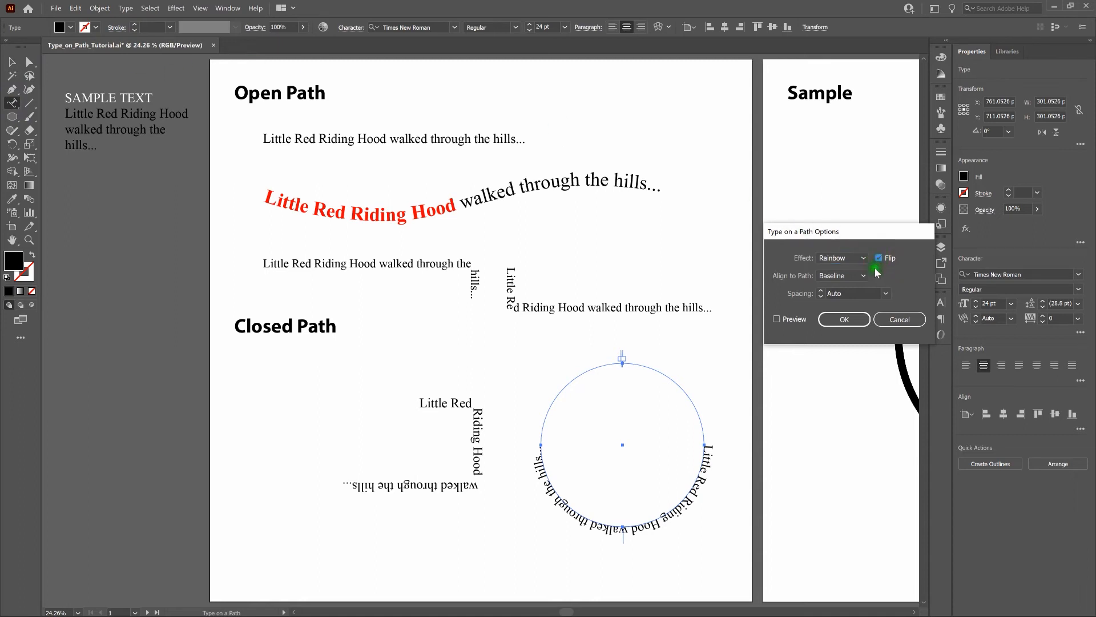
click(788, 320)
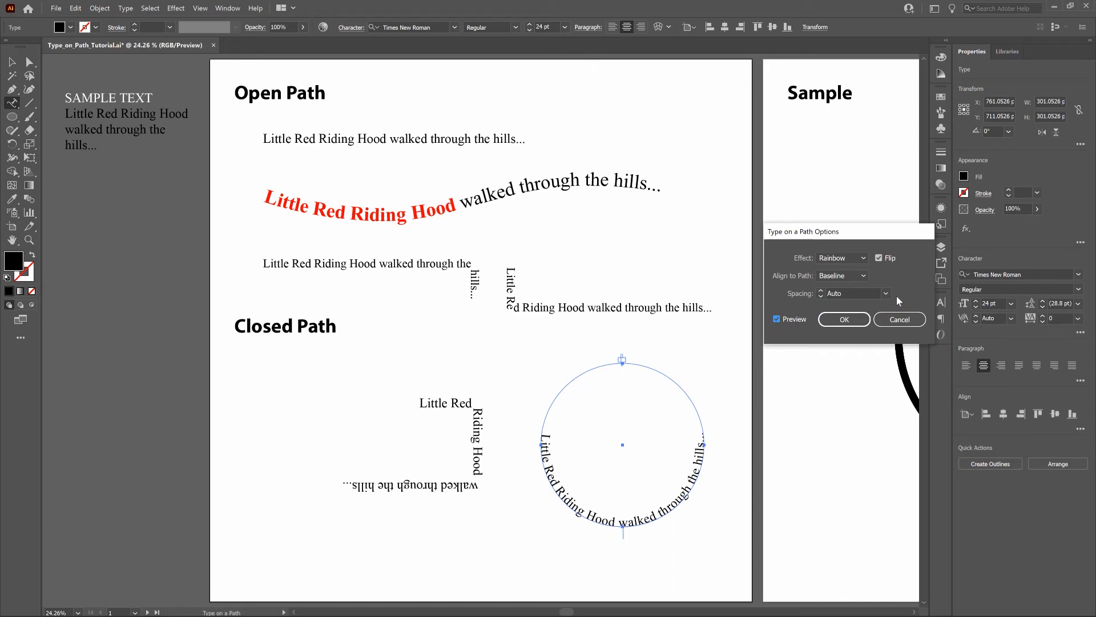
click(847, 320)
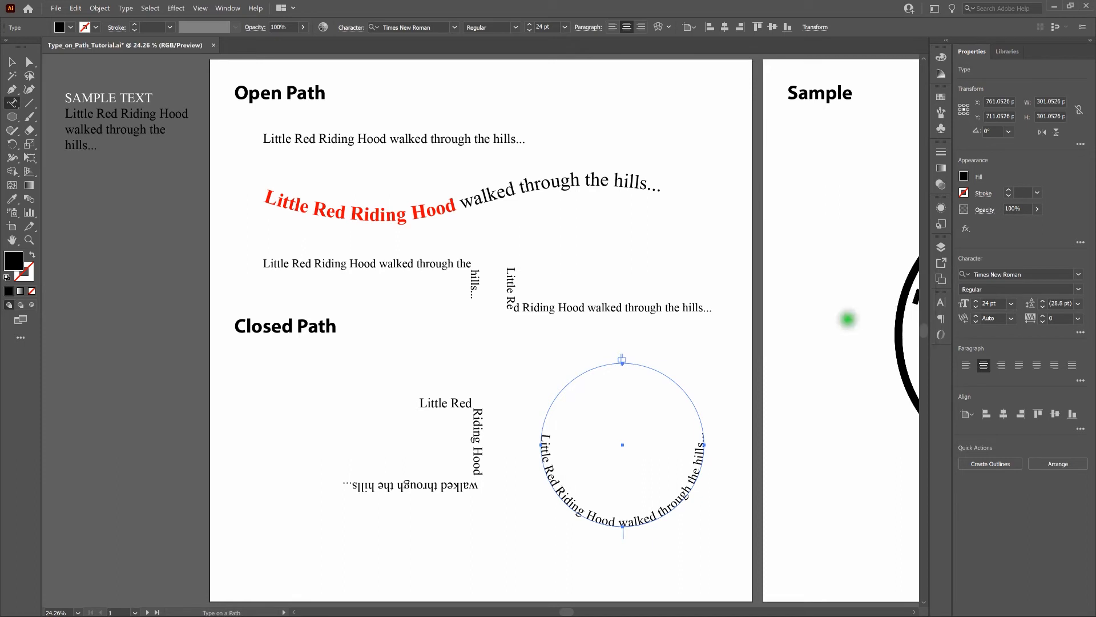
ctrl+click(724, 360)
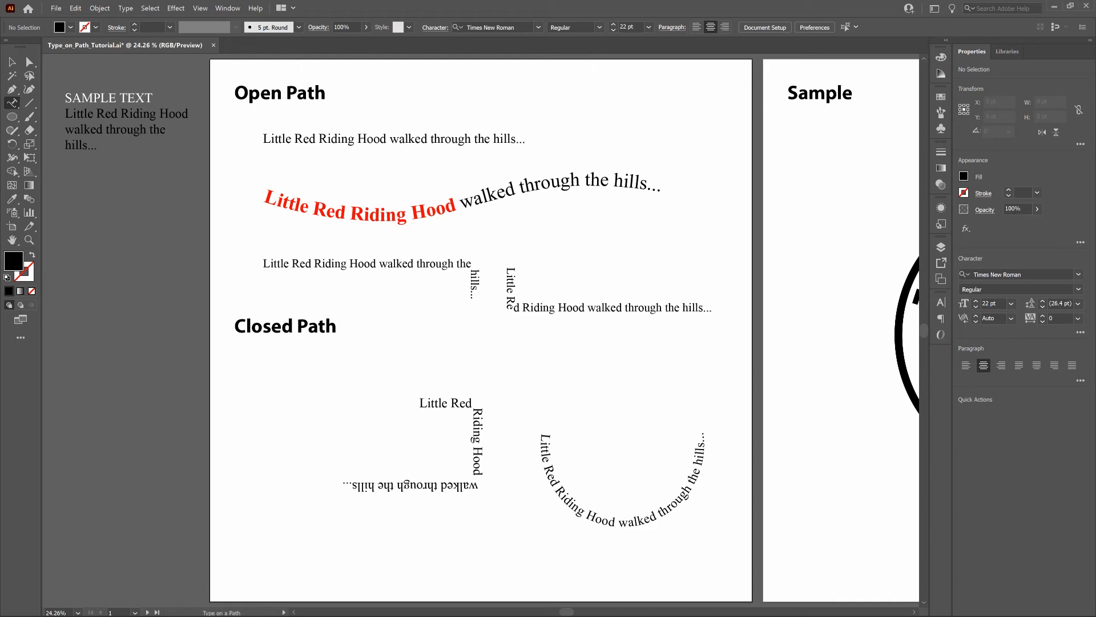
Make the Sample artboard active and fit it in the window to examine the Juiced Wheels logo.
ctrl+click(816, 408)
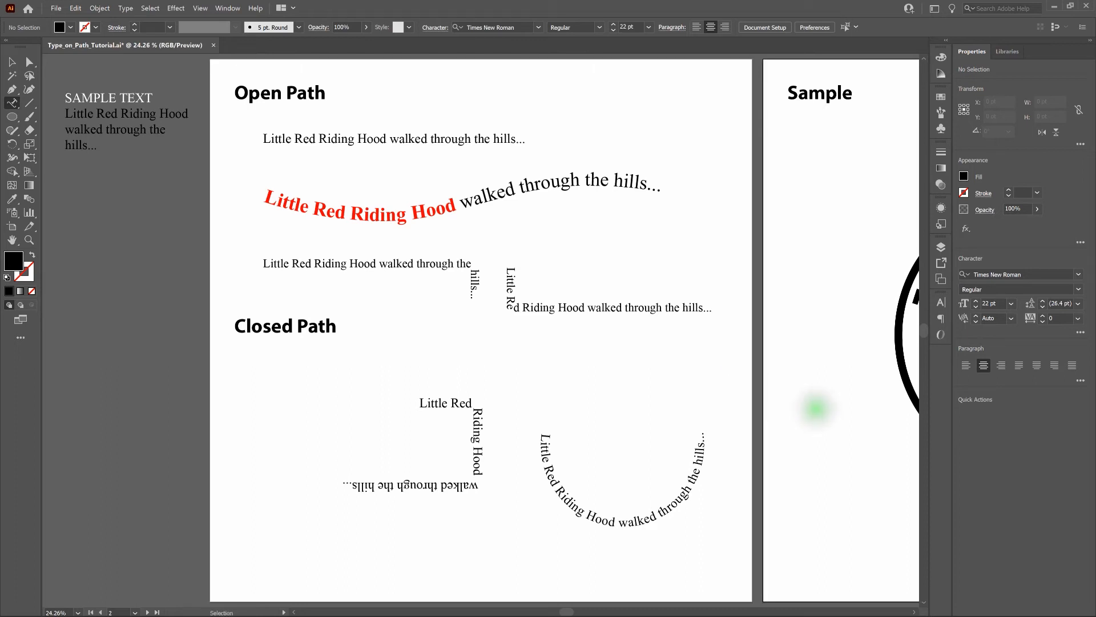
key(ctrl+0)
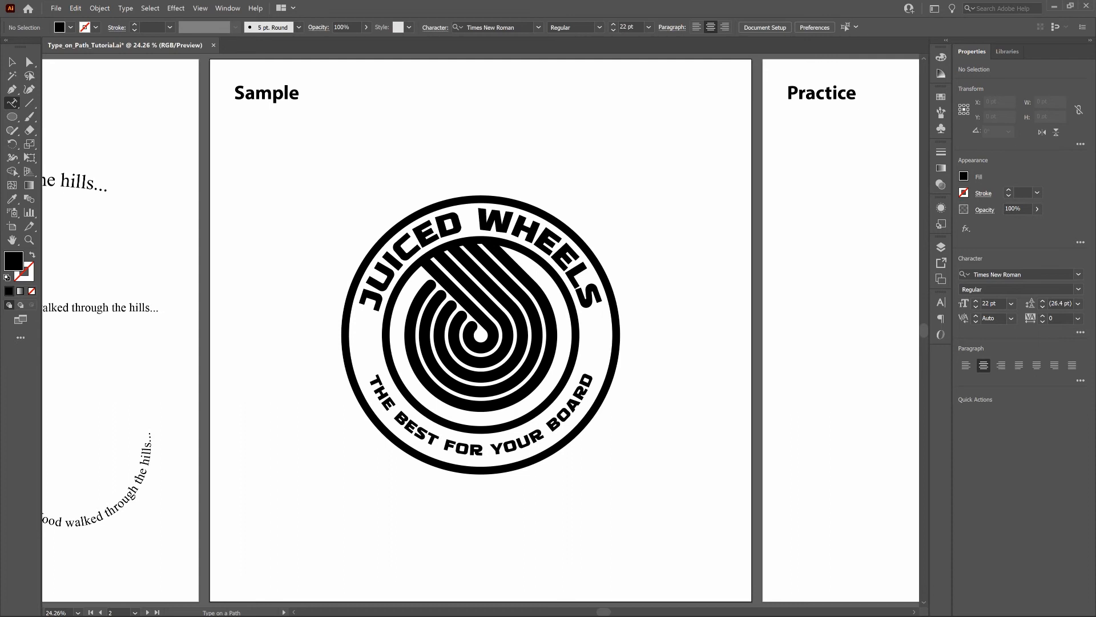
click(799, 401)
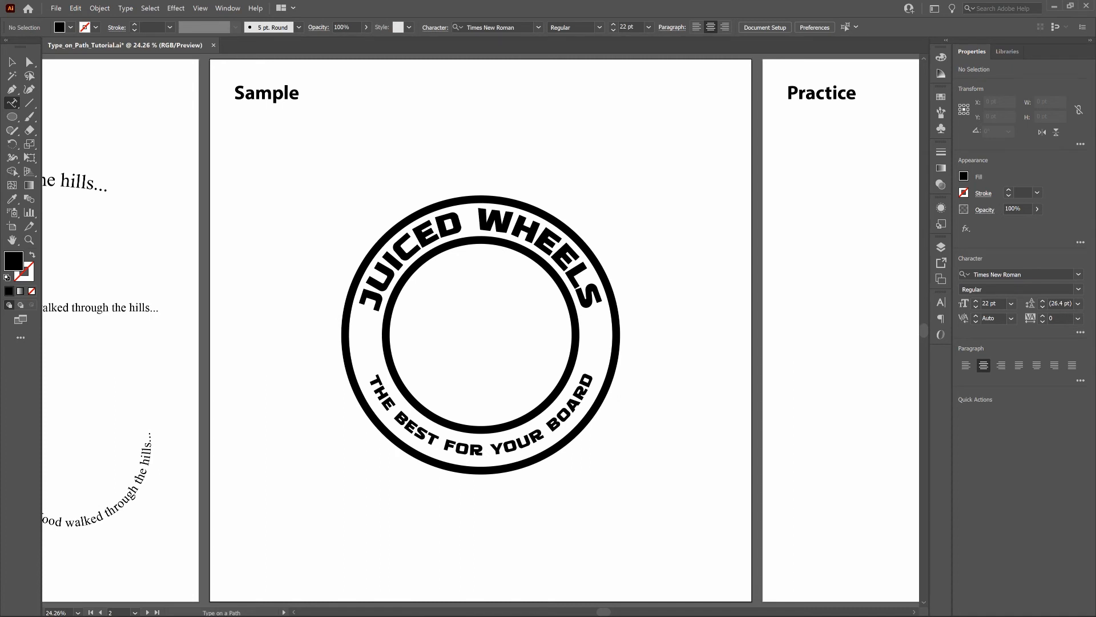
Create a 500 by 500 pt circle on the Practice artboard.
key(shift+Page_Down)
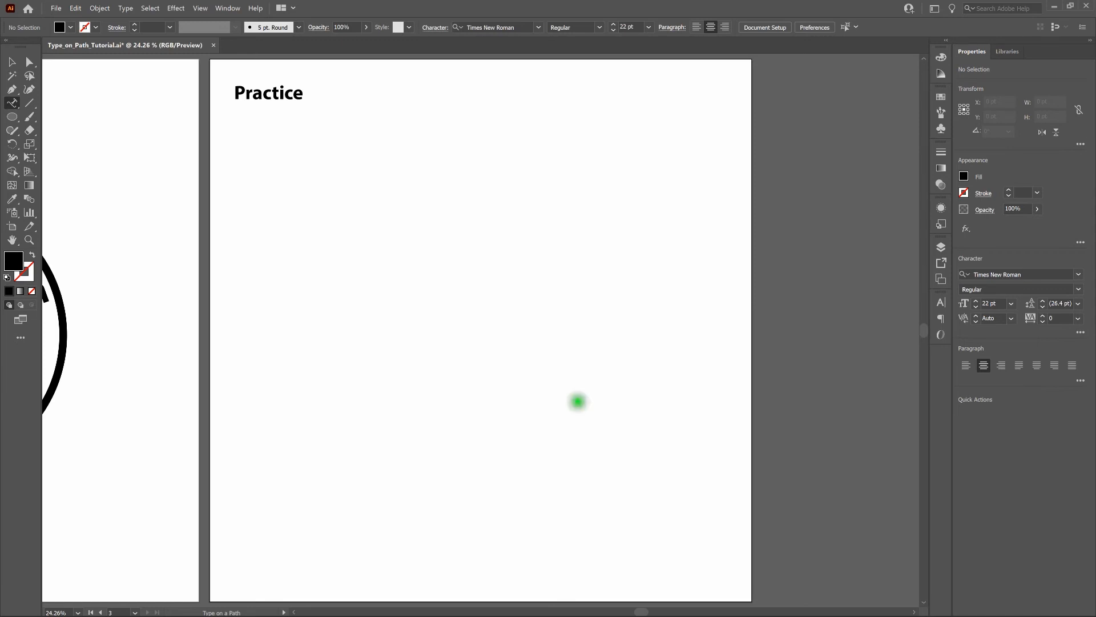
click(12, 117)
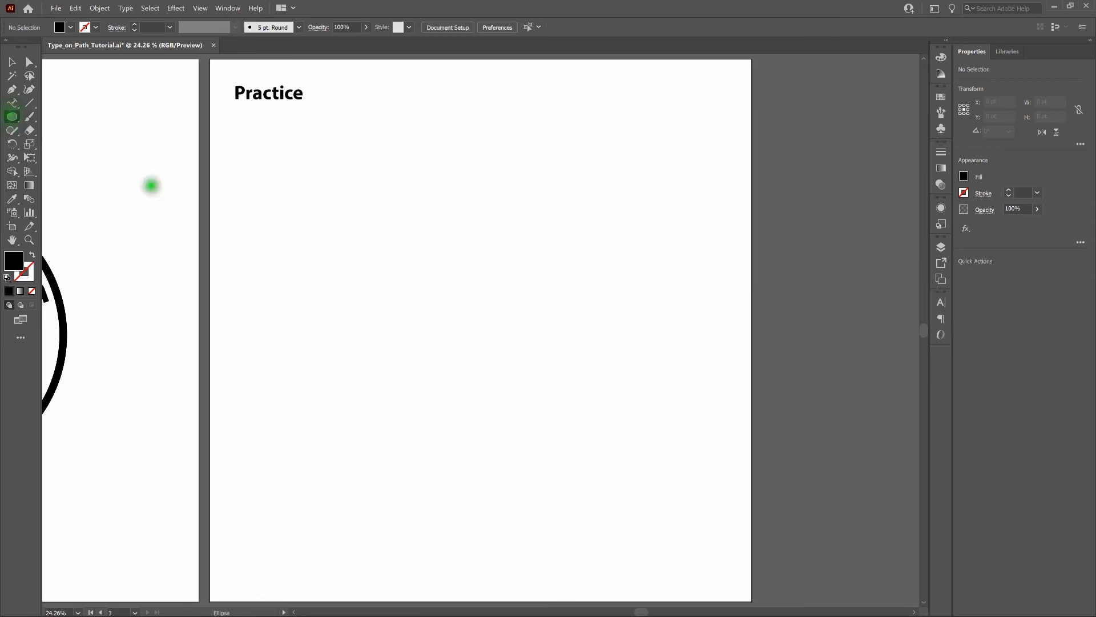
click(454, 330)
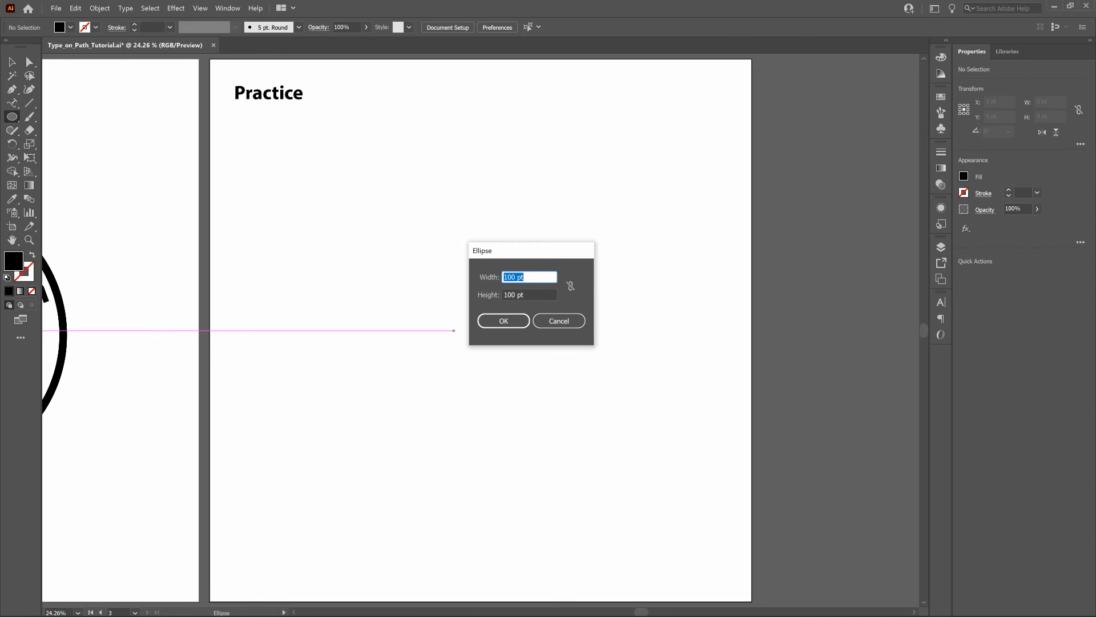
text(500)
key(Tab)
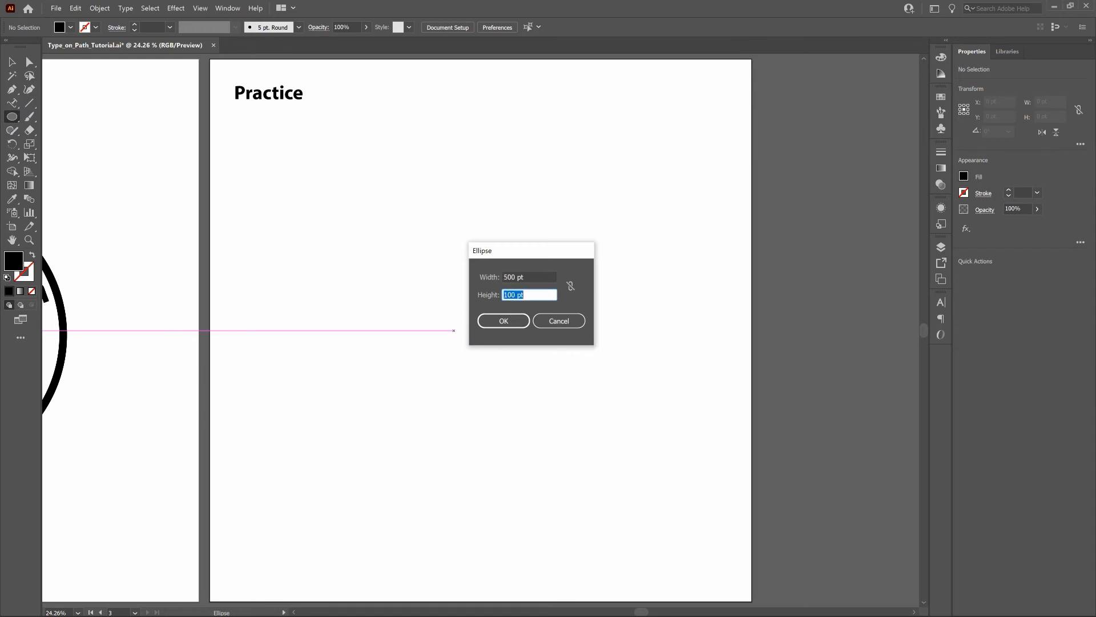
text(500)
key(Return)
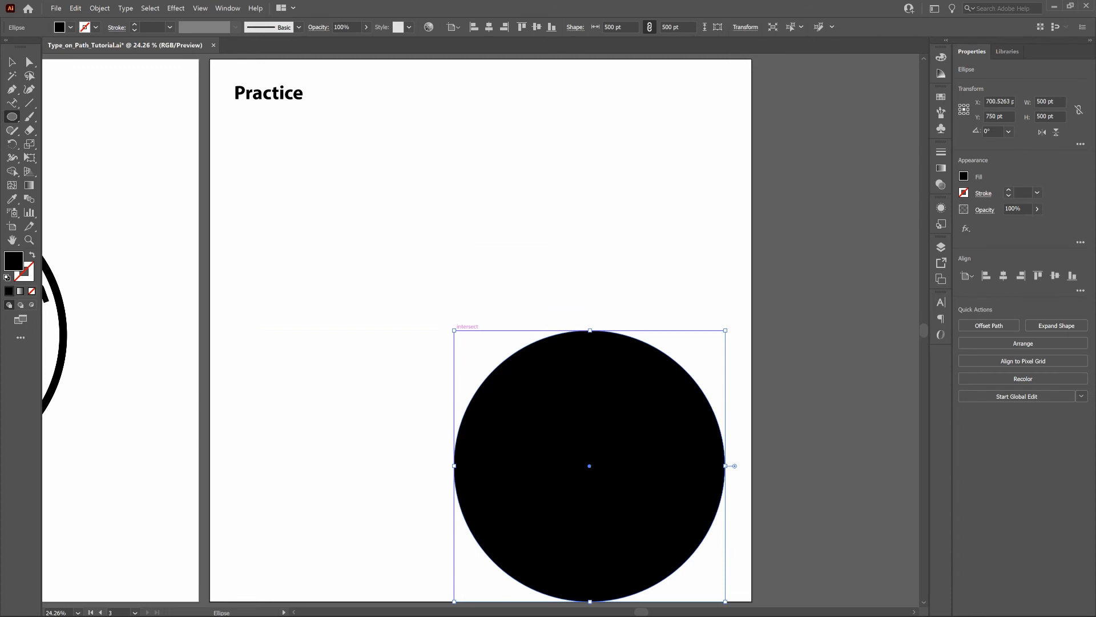
Swap the circle's fill and stroke so only the outline is black, and set the stroke weight to 14 pt.
click(31, 254)
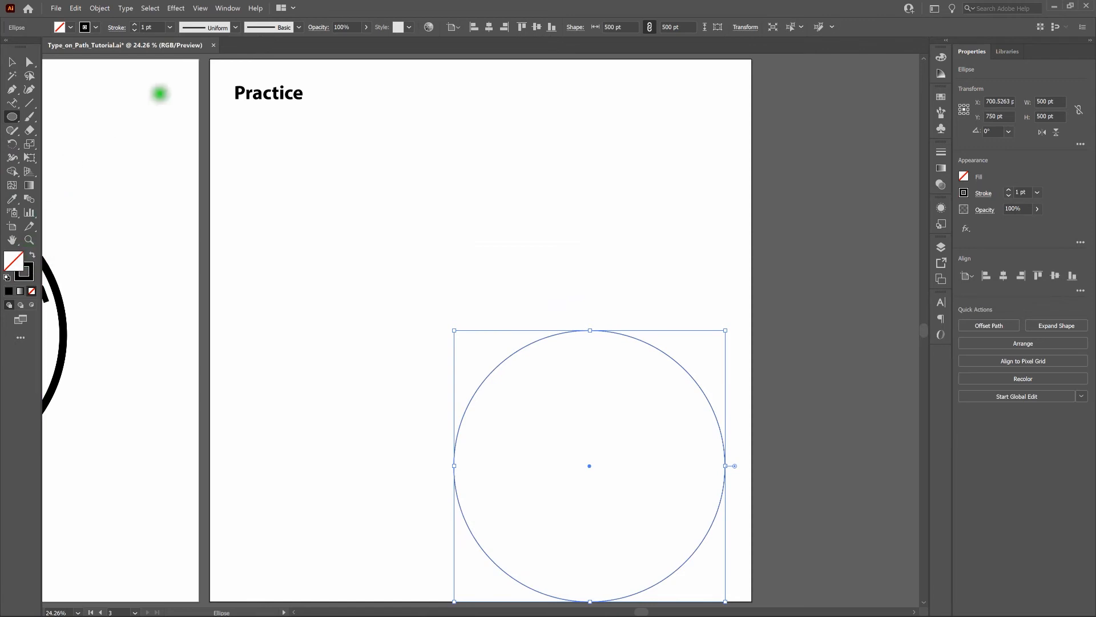
click(142, 27)
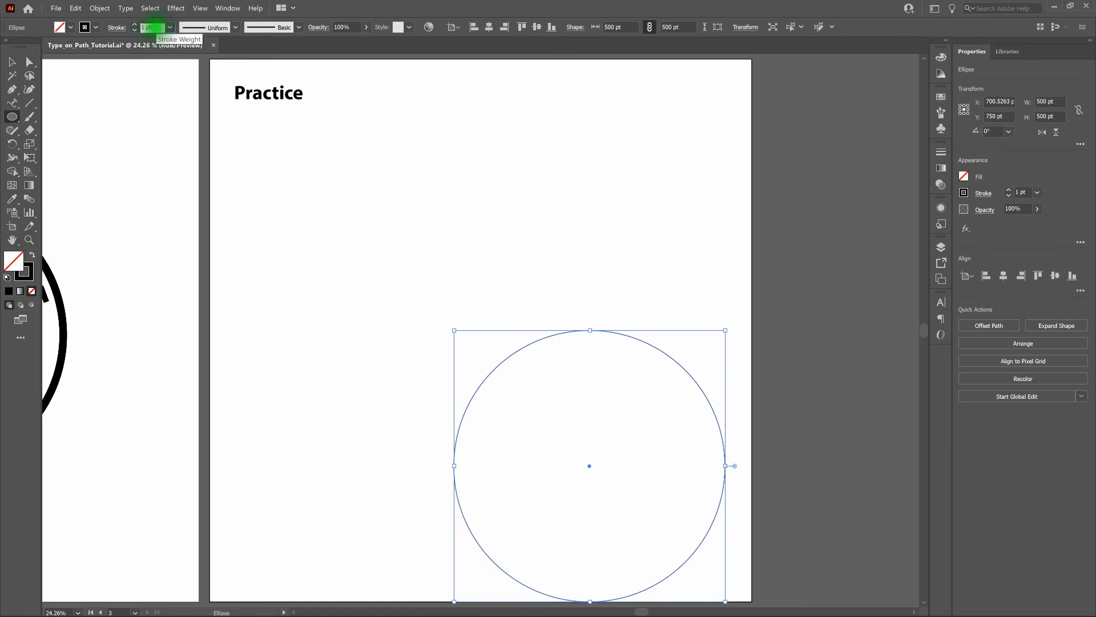
text(14)
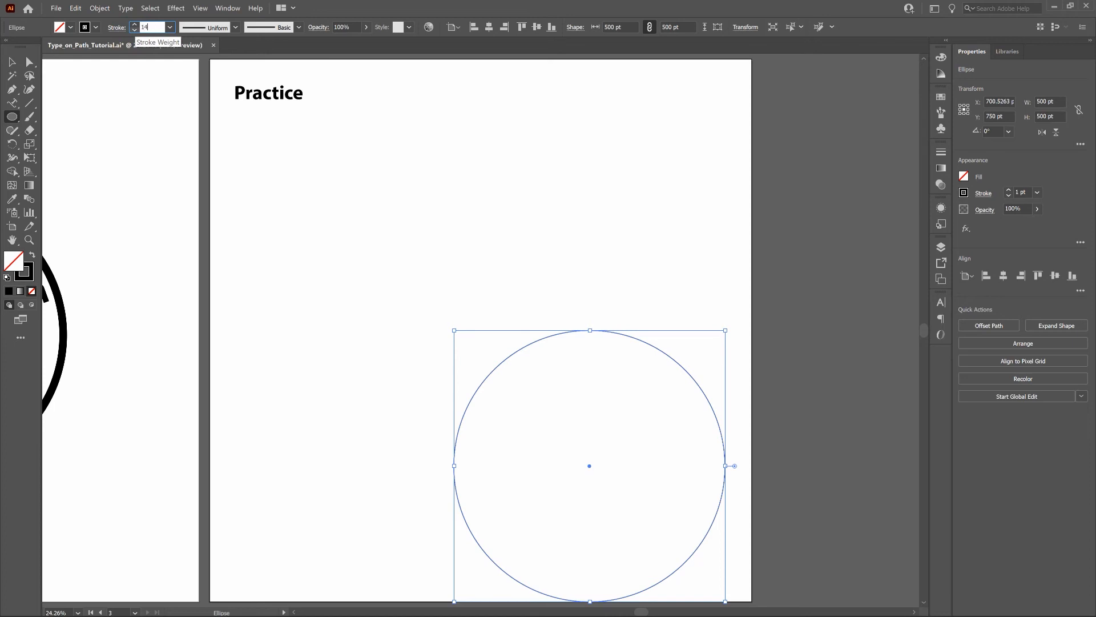
key(Return)
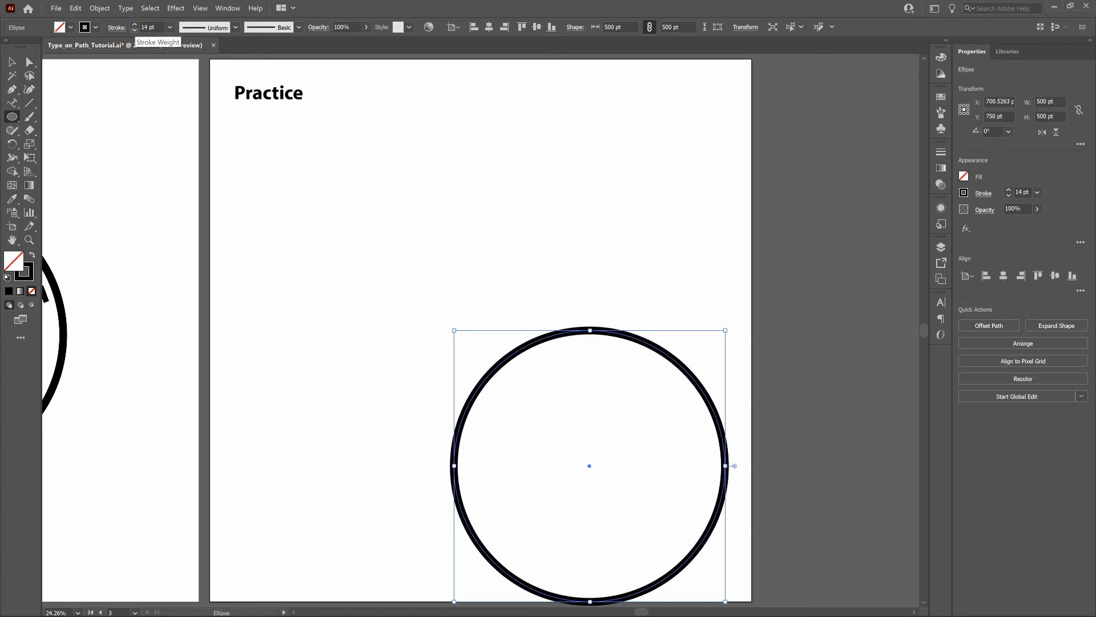
Centre the circle horizontally and vertically on the Practice artboard.
click(489, 28)
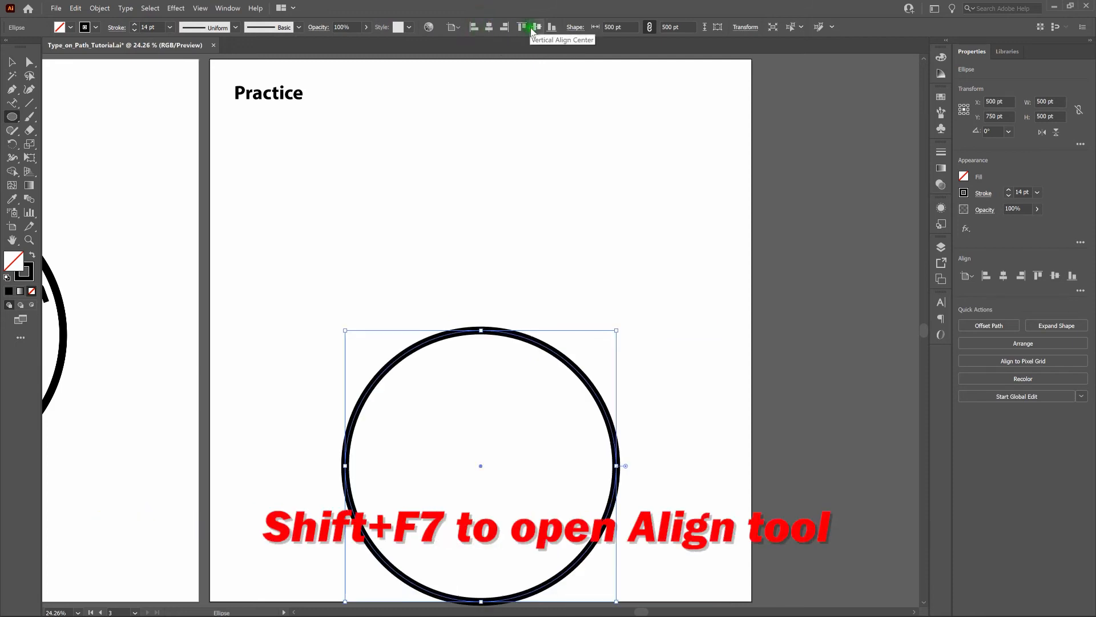
click(535, 27)
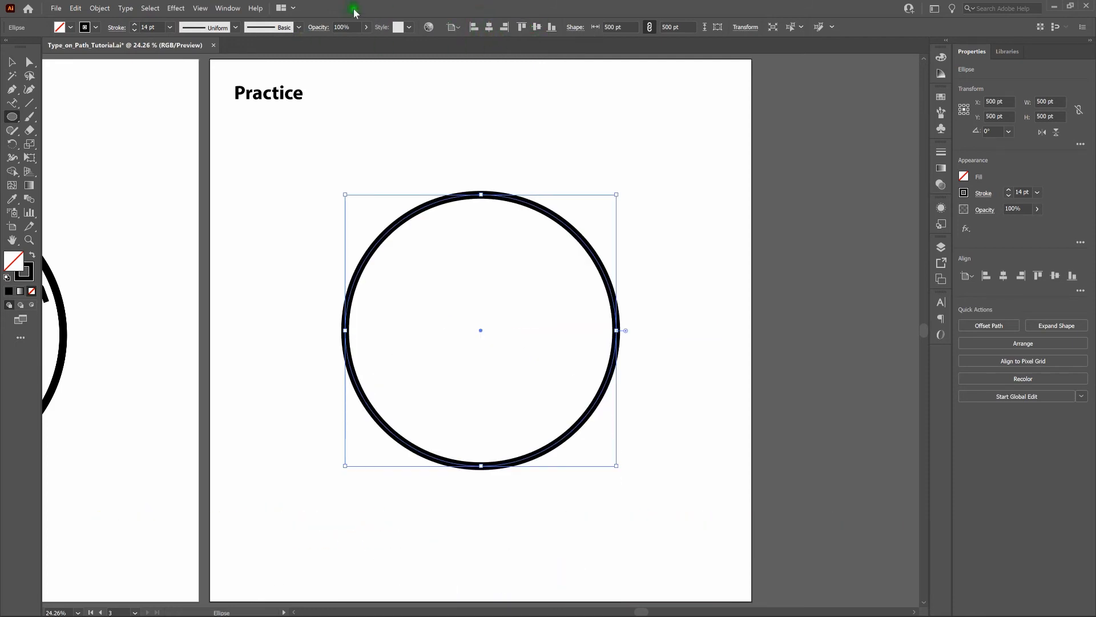
click(229, 8)
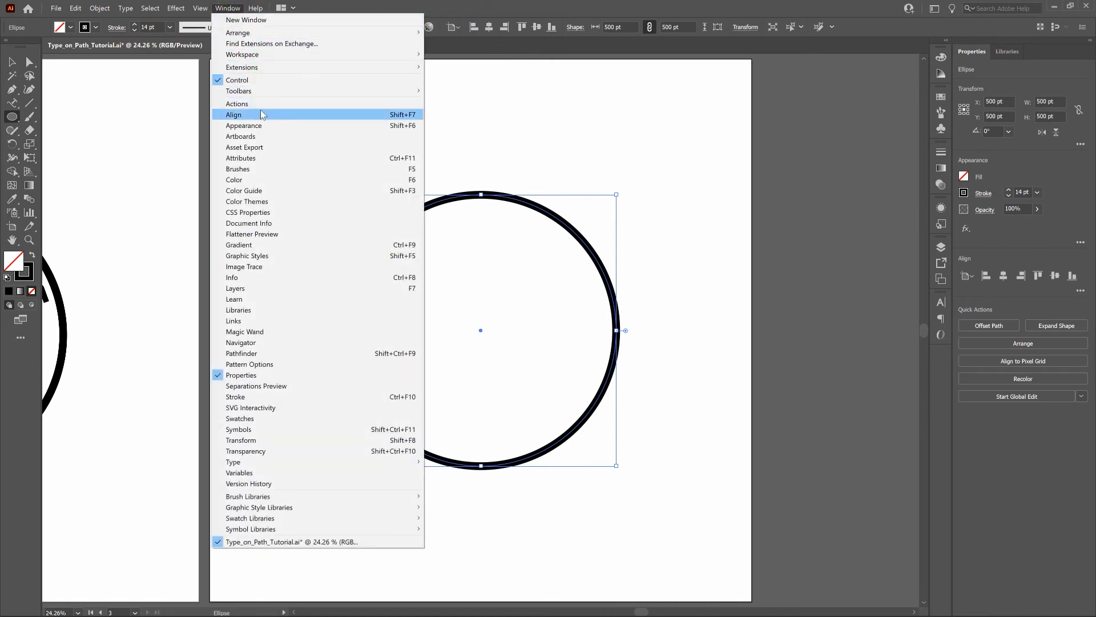
click(559, 10)
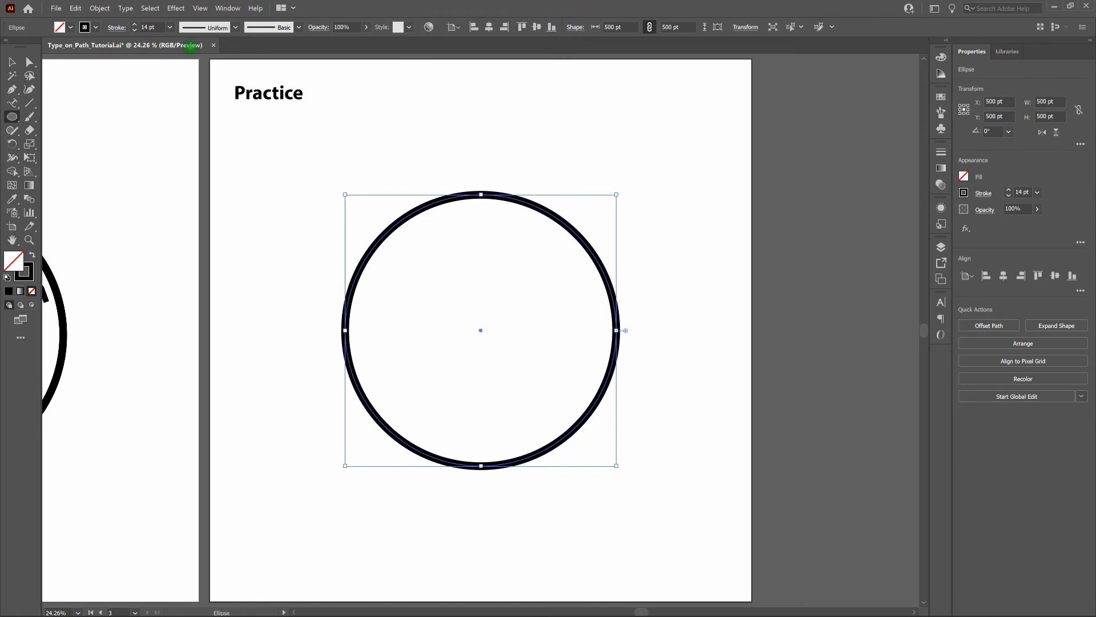
Make a copy of the circle scaled uniformly to 70% for the inner ring, and deselect it.
click(29, 144)
double_click(30, 144)
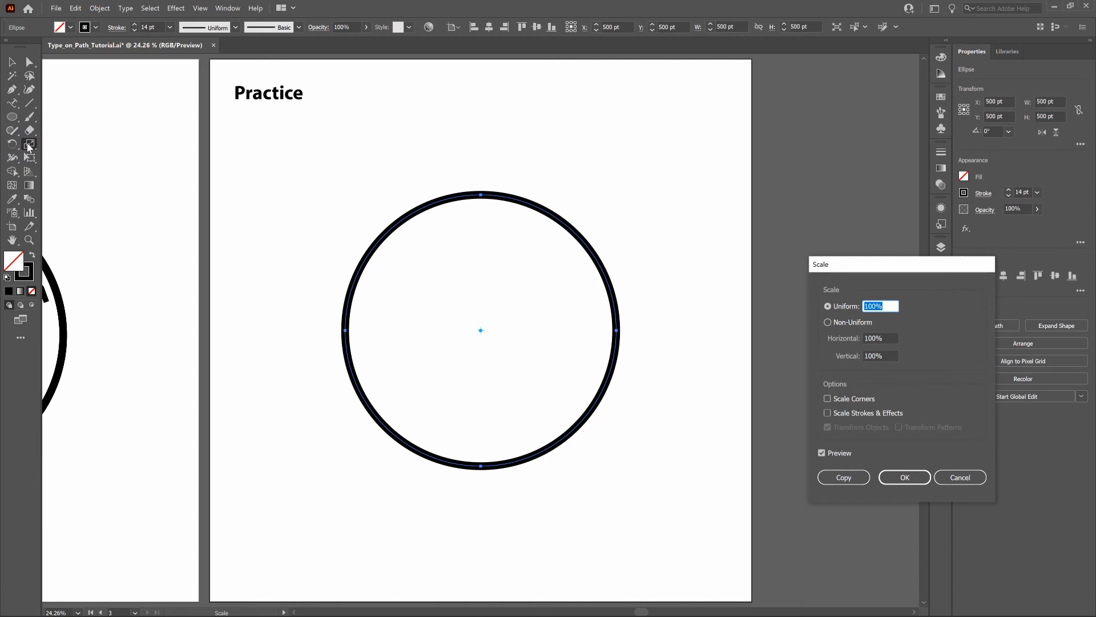
text(70)
key(Tab)
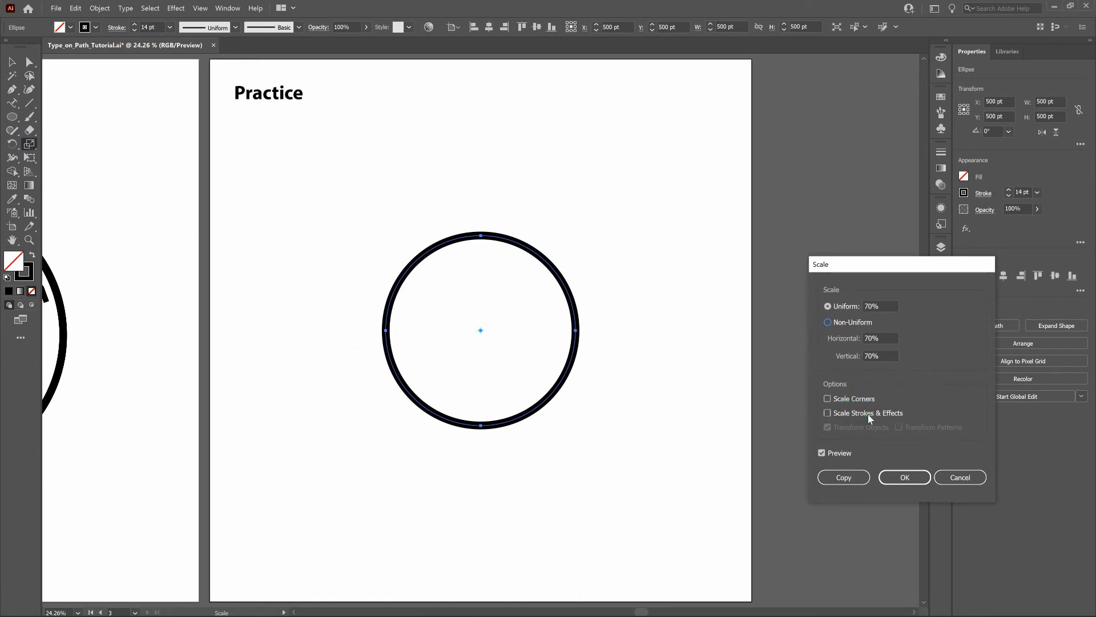
click(853, 478)
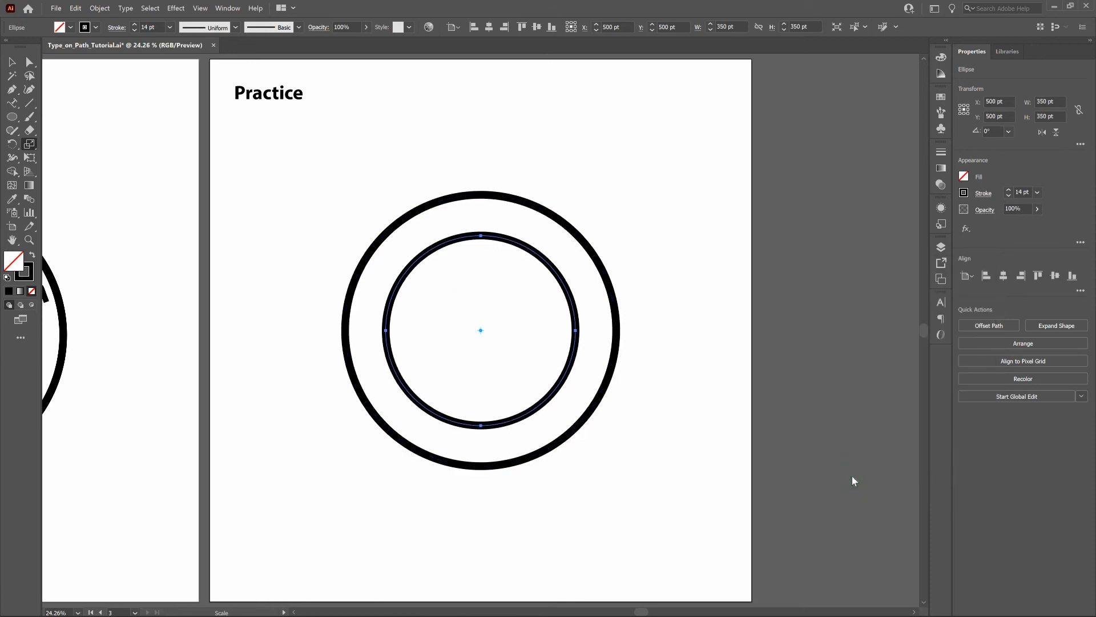
ctrl+click(720, 477)
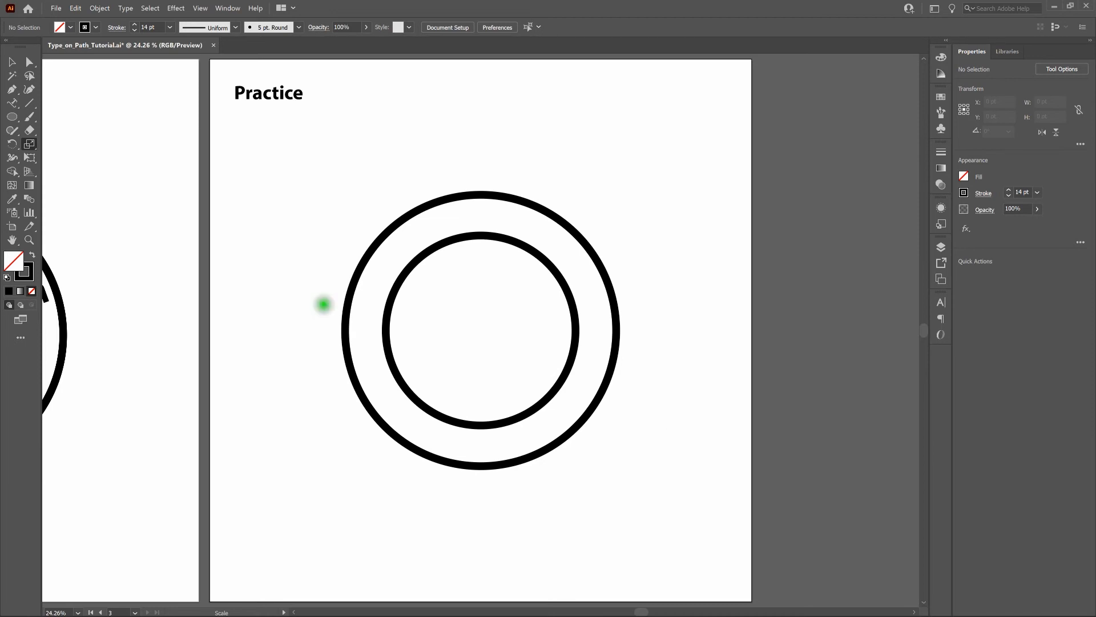
Draw a third circle about 427 pt wide from the shared centre, midway between the two rings, and deselect it.
click(13, 116)
key(l)
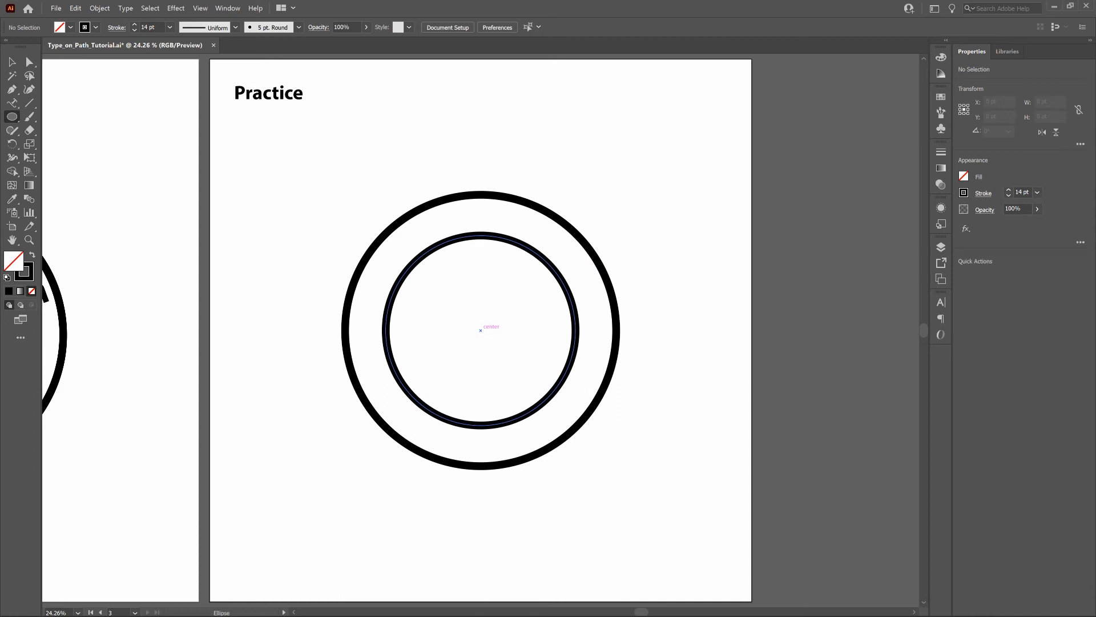
drag(481, 330, 527, 387)
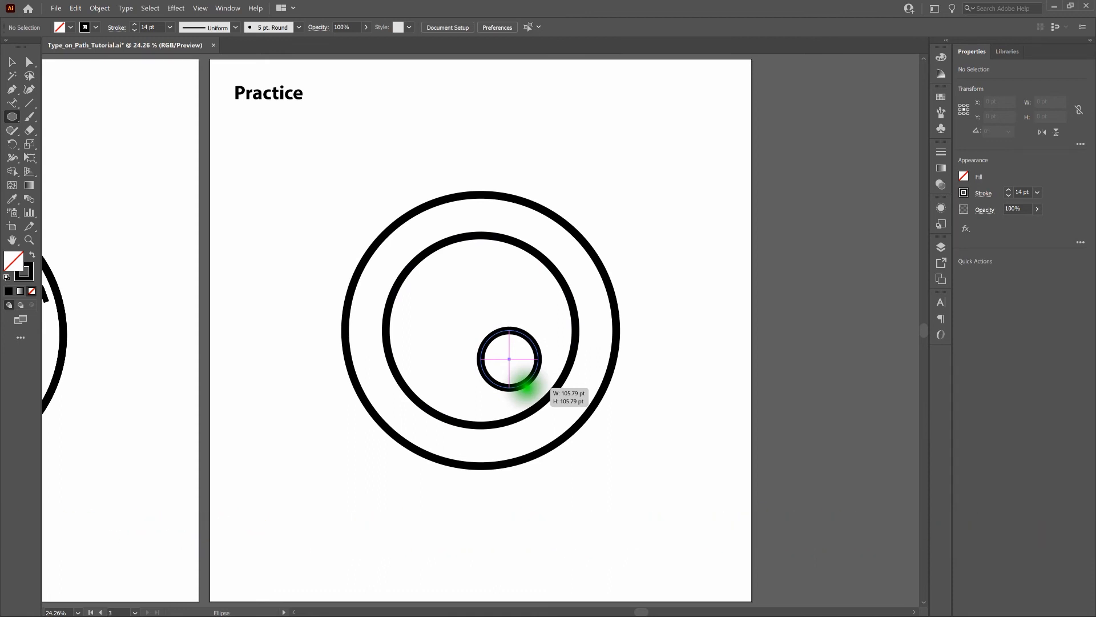
drag(526, 387, 551, 444)
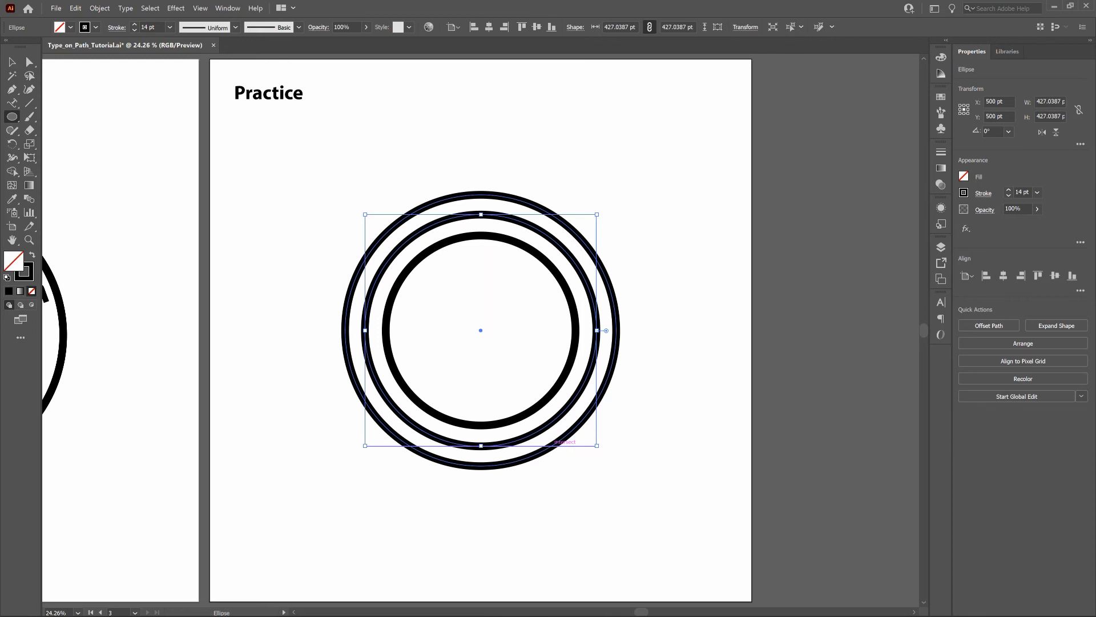
key(ctrl+shift+a)
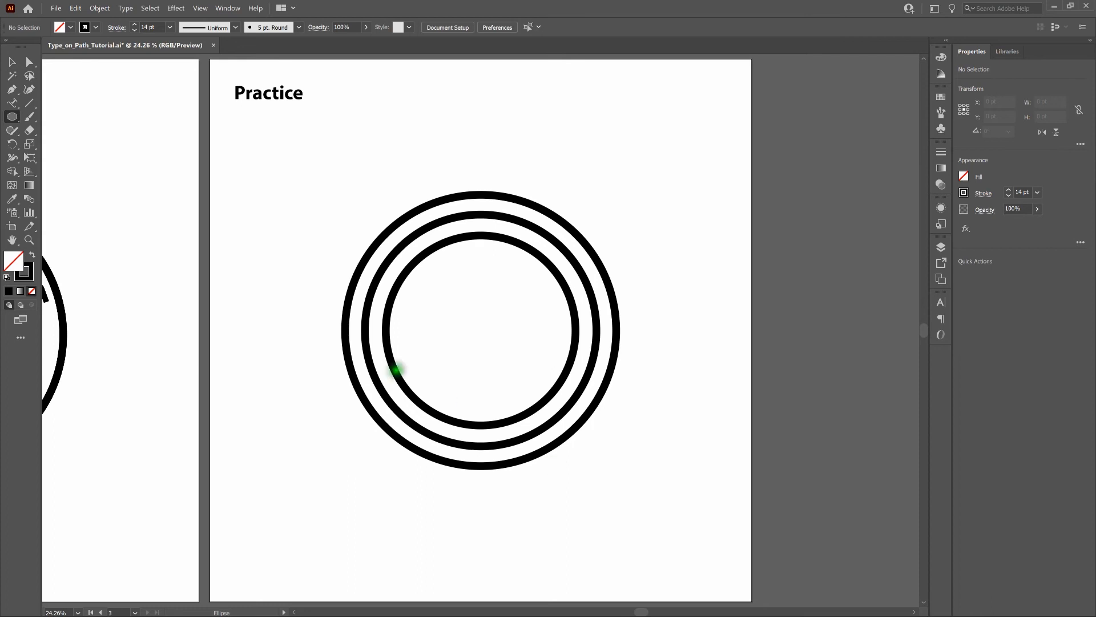
Place "Juiced Wheels" along the middle circle starting from its bottom anchor with Type on a Path, and select all the text.
click(13, 104)
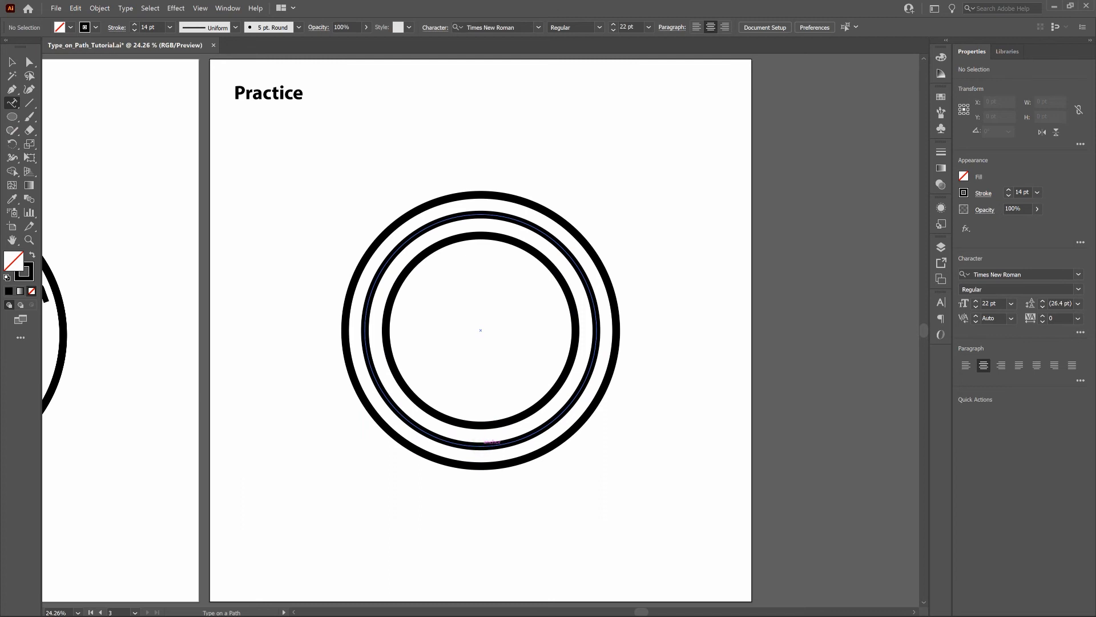
click(481, 442)
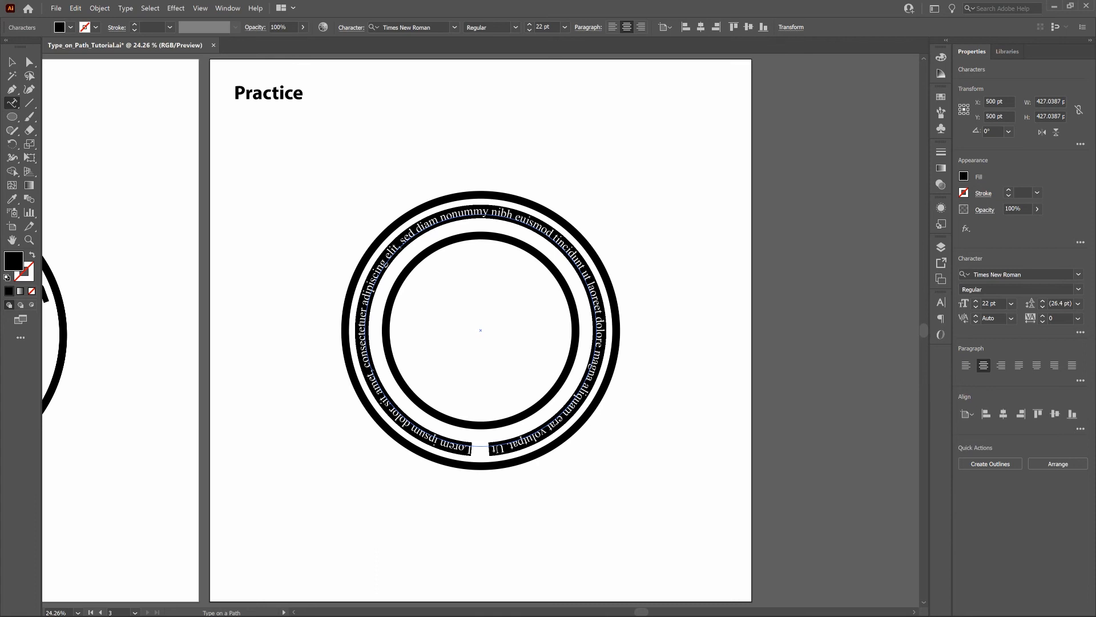
text(Jui)
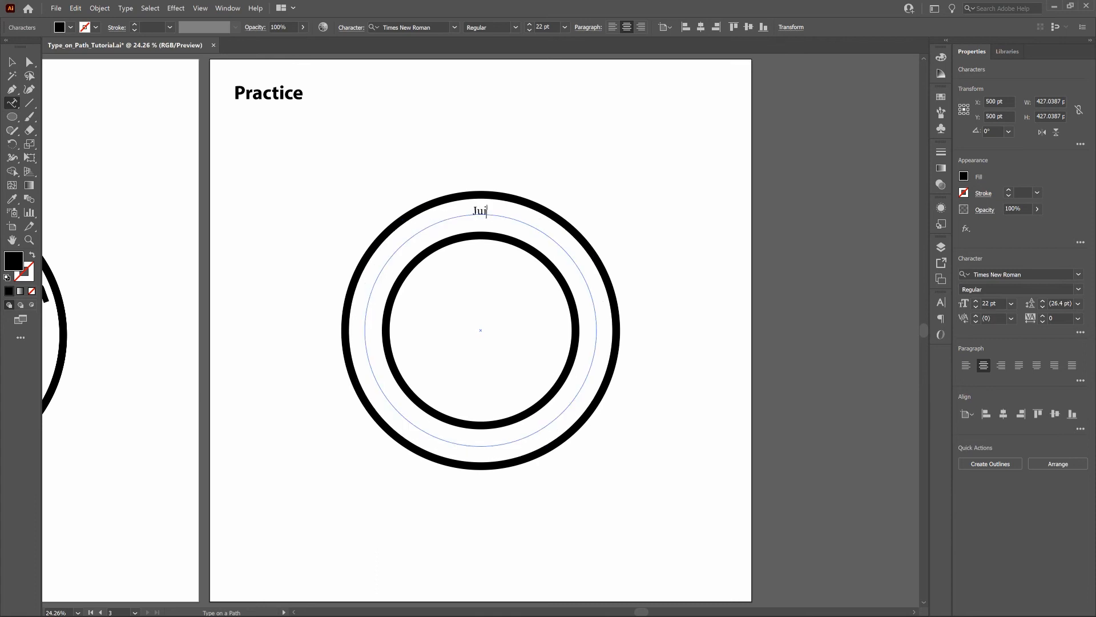
text(ced Wheels)
key(ctrl+a)
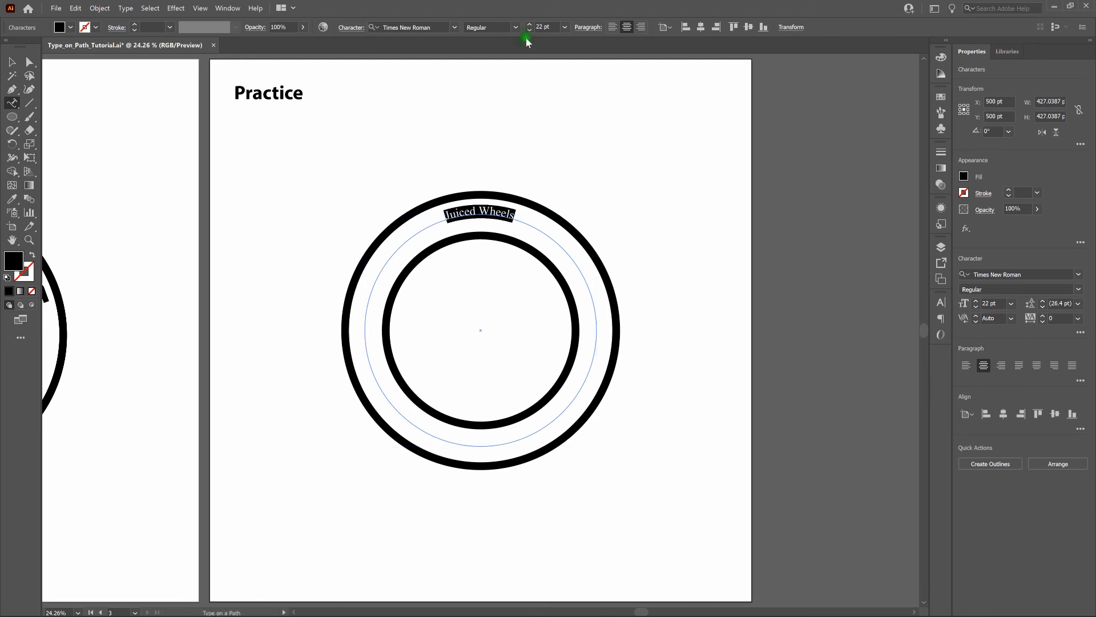
Try left alignment on the "Juiced Wheels" text and return it to centre alignment.
click(611, 27)
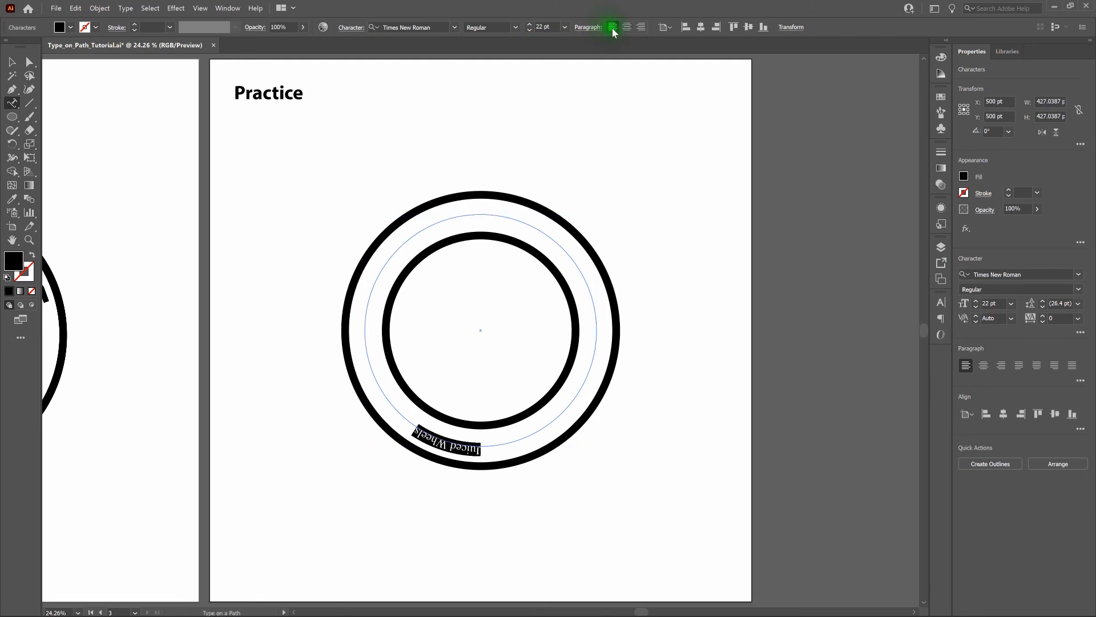
click(626, 30)
click(627, 30)
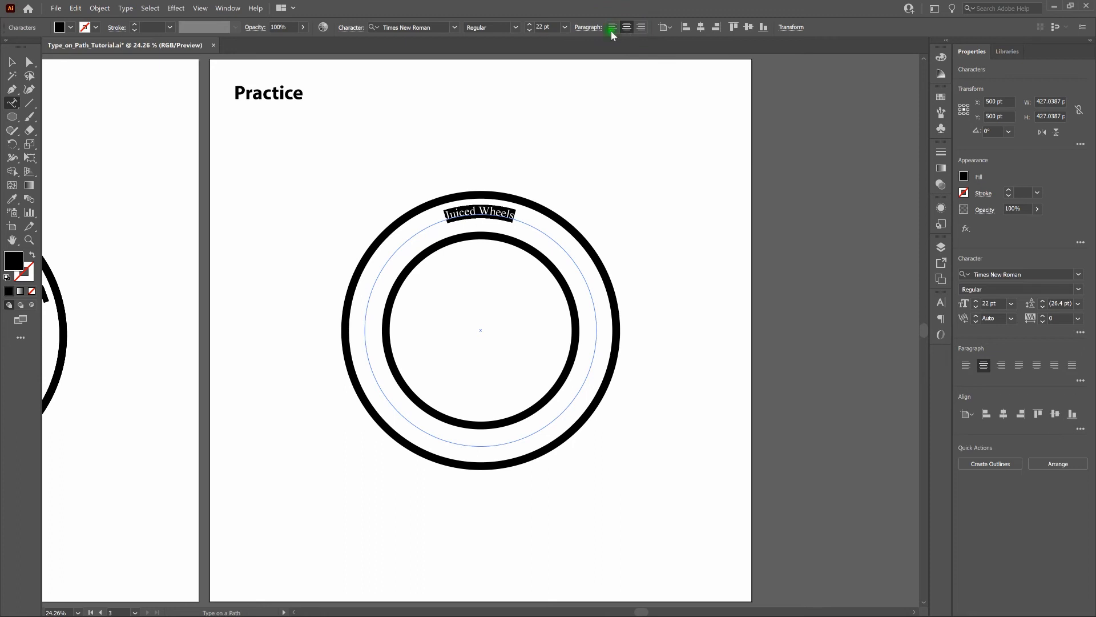
Set the "Juiced Wheels" text to the GOVER font at 56 pt and deselect it.
click(433, 27)
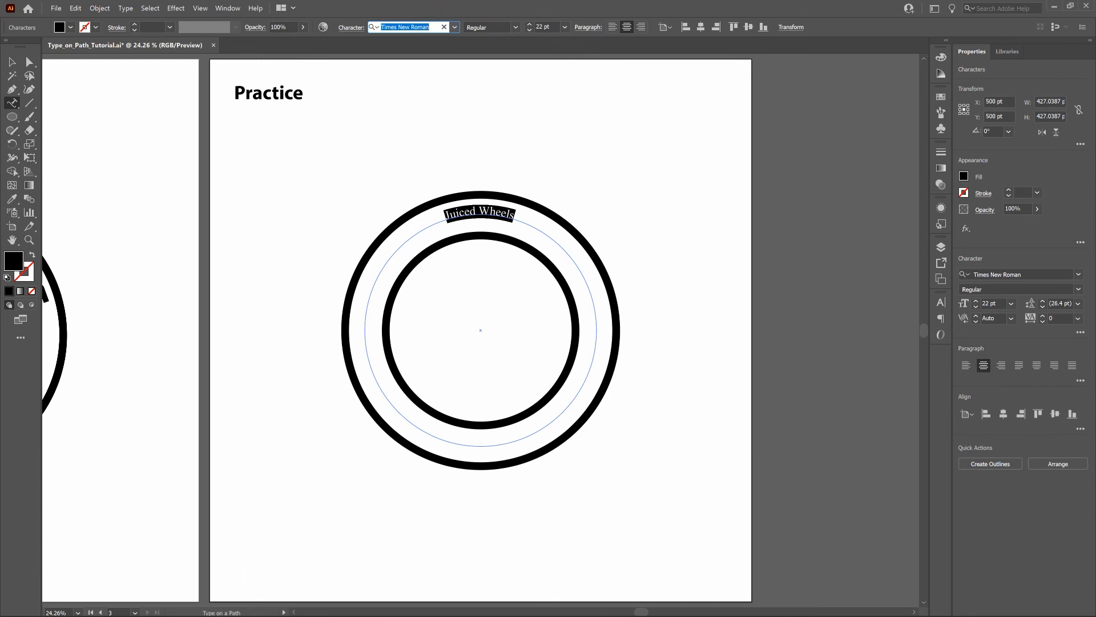
text(Gover)
key(Return)
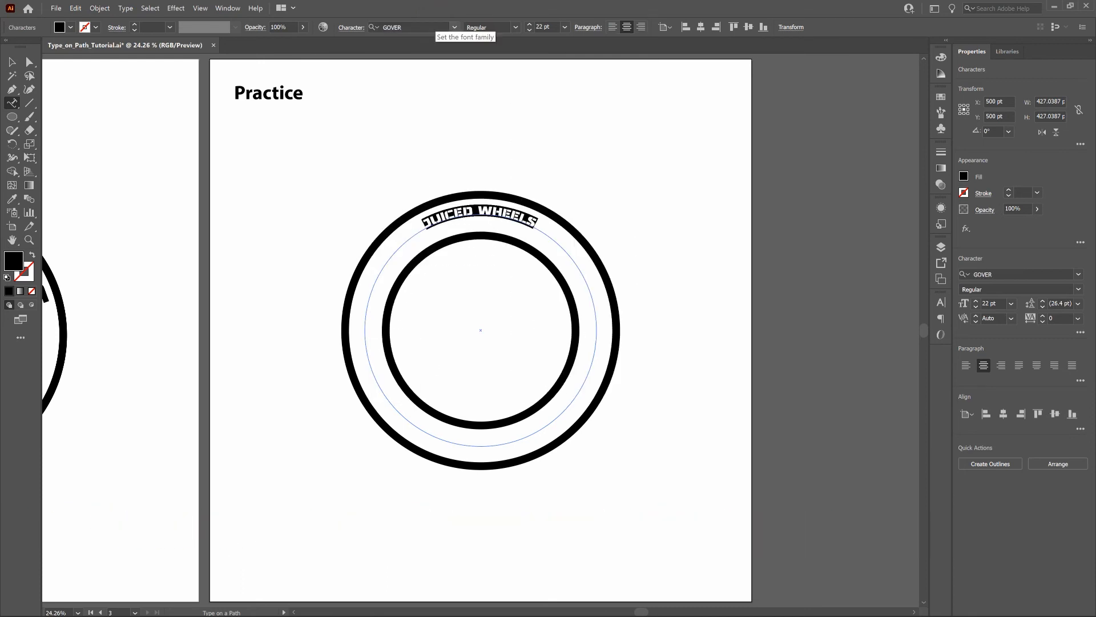
click(442, 122)
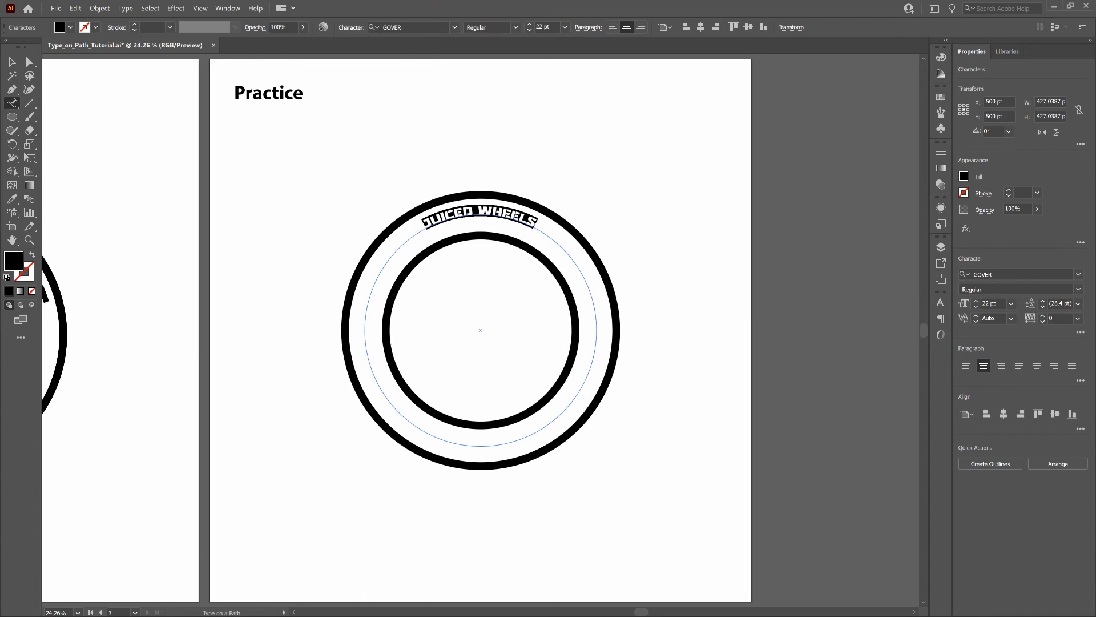
click(528, 27)
text(56)
key(Return)
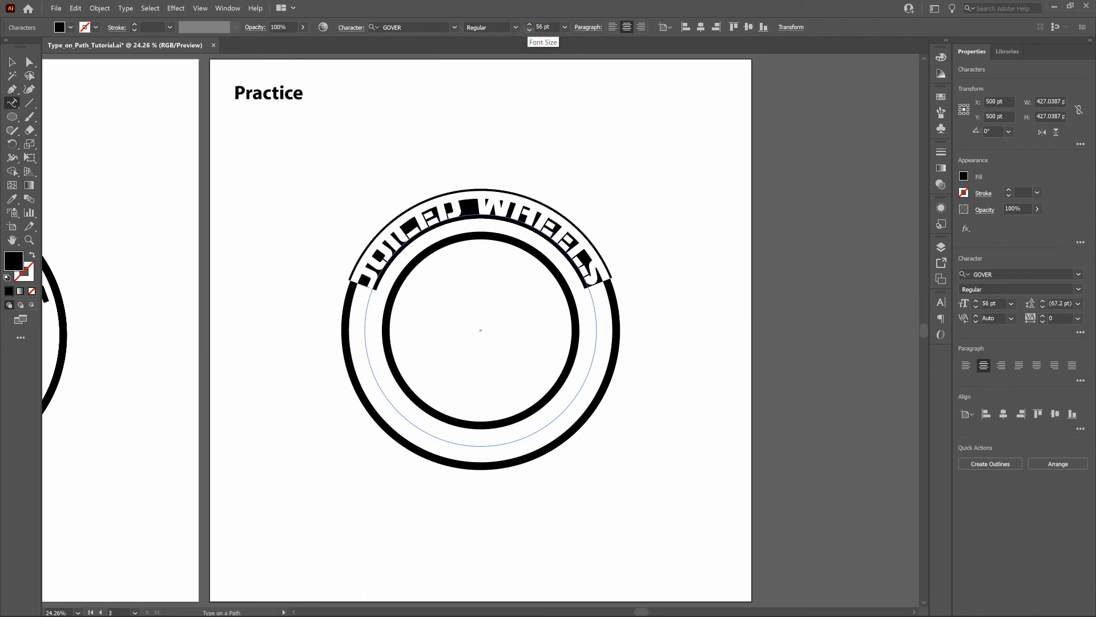
ctrl+click(712, 249)
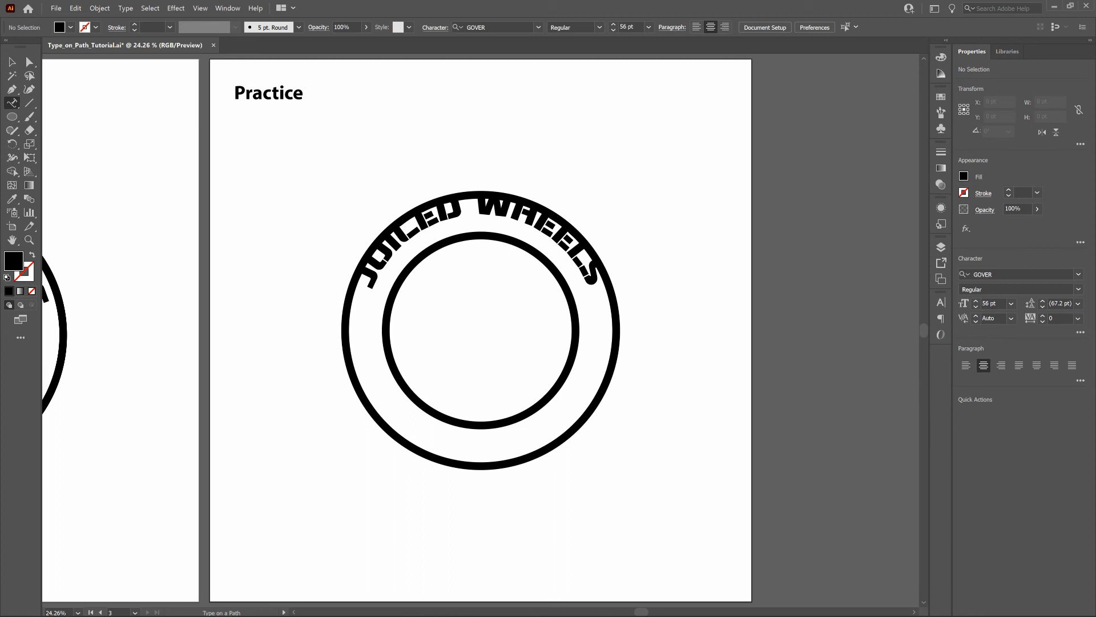
Set the "Juiced Wheels" path text to Center under Align to Path in the Type on a Path Options, with preview on.
click(497, 214)
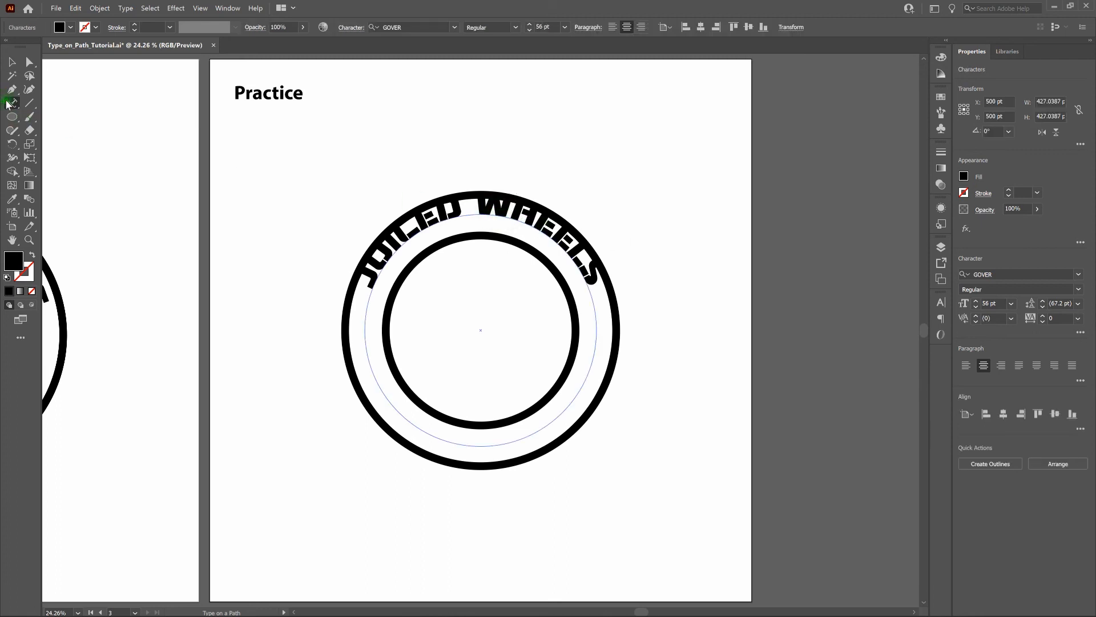
double_click(11, 104)
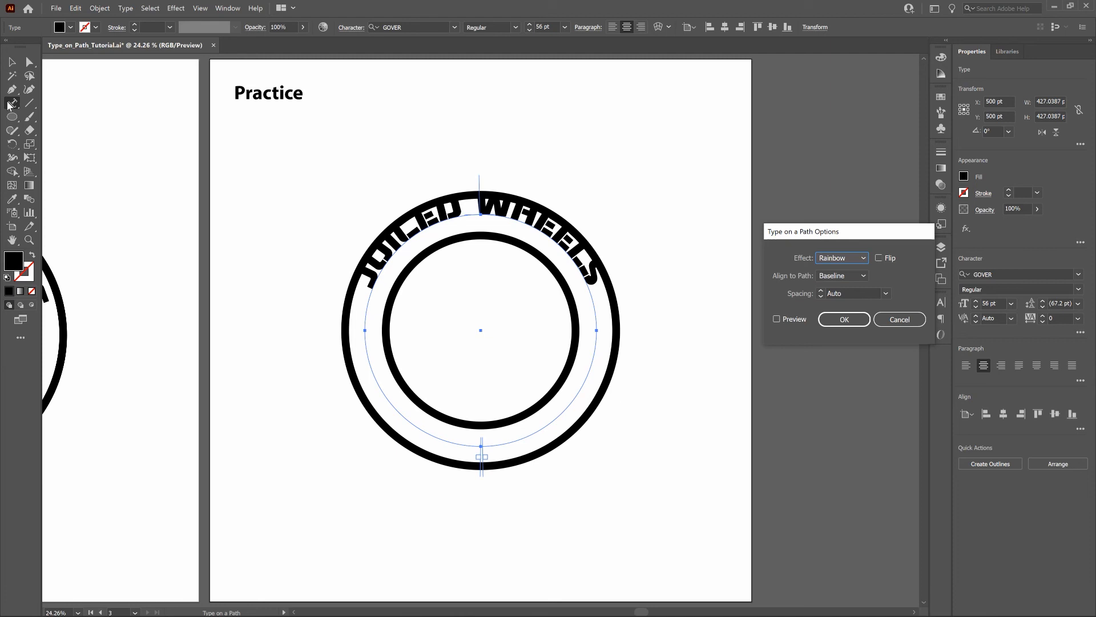
click(866, 278)
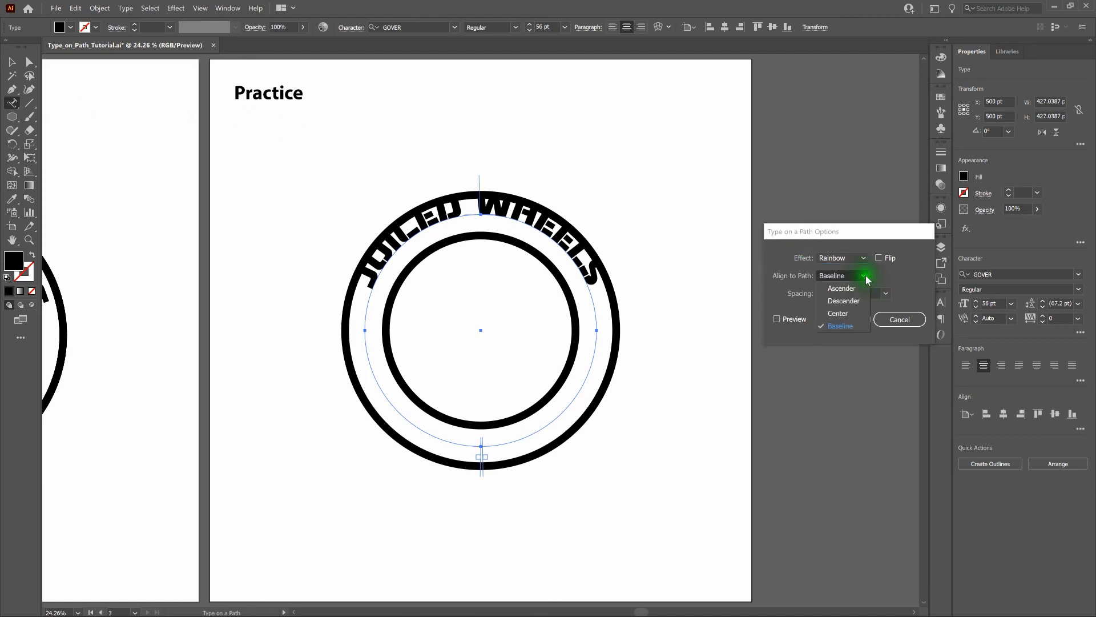
click(848, 315)
click(776, 319)
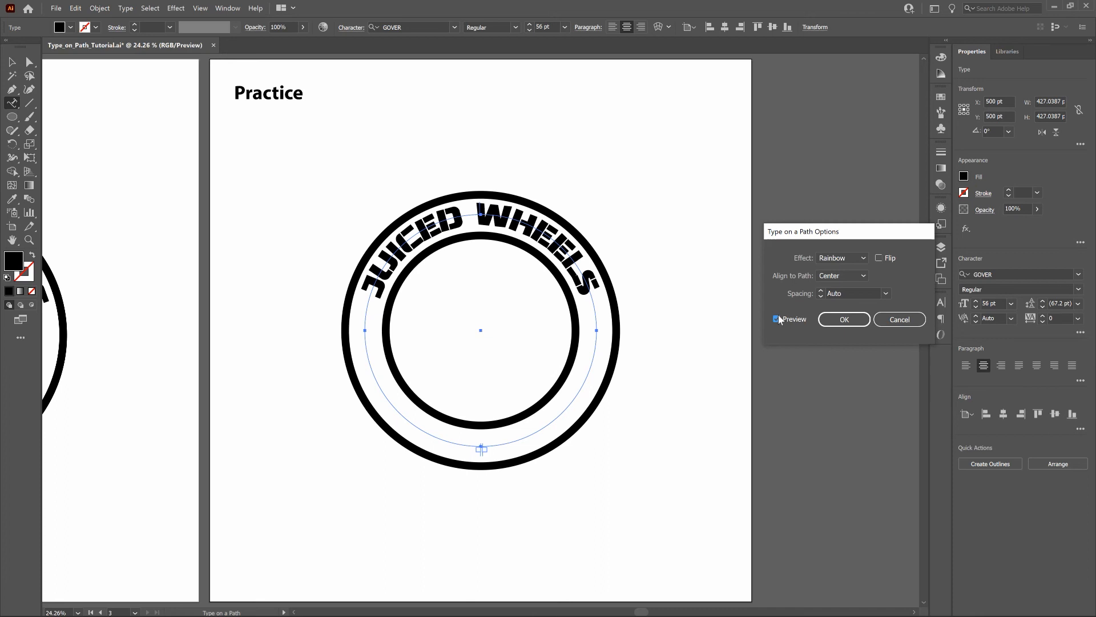
click(854, 318)
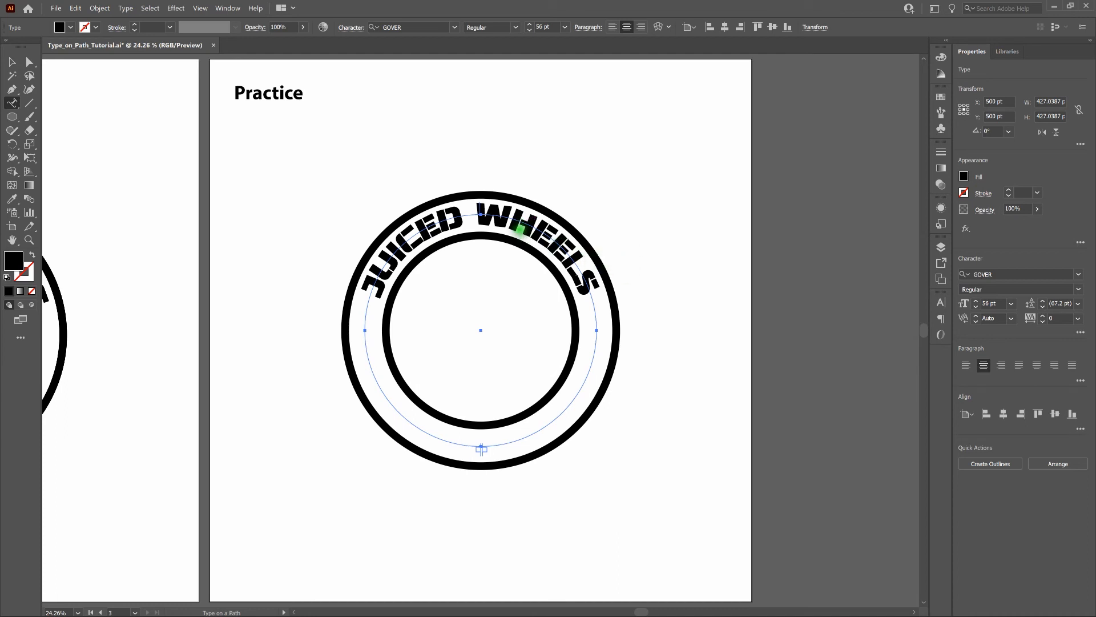
Set the tracking of the whole "Juiced Wheels" text to 50 and deselect it.
triple_click(514, 221)
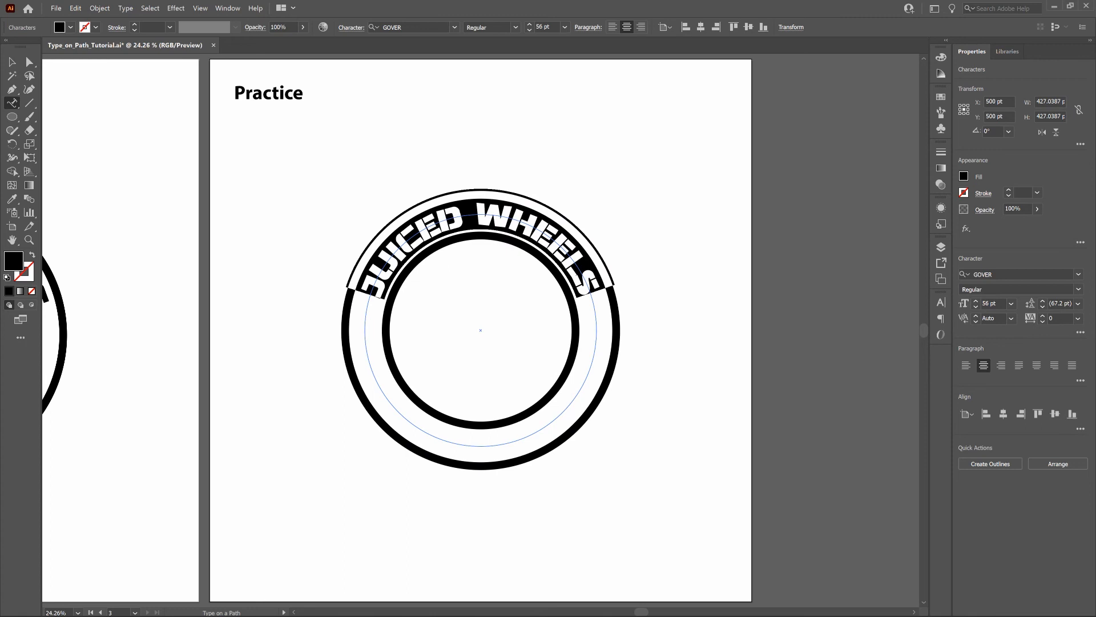
click(421, 124)
click(228, 8)
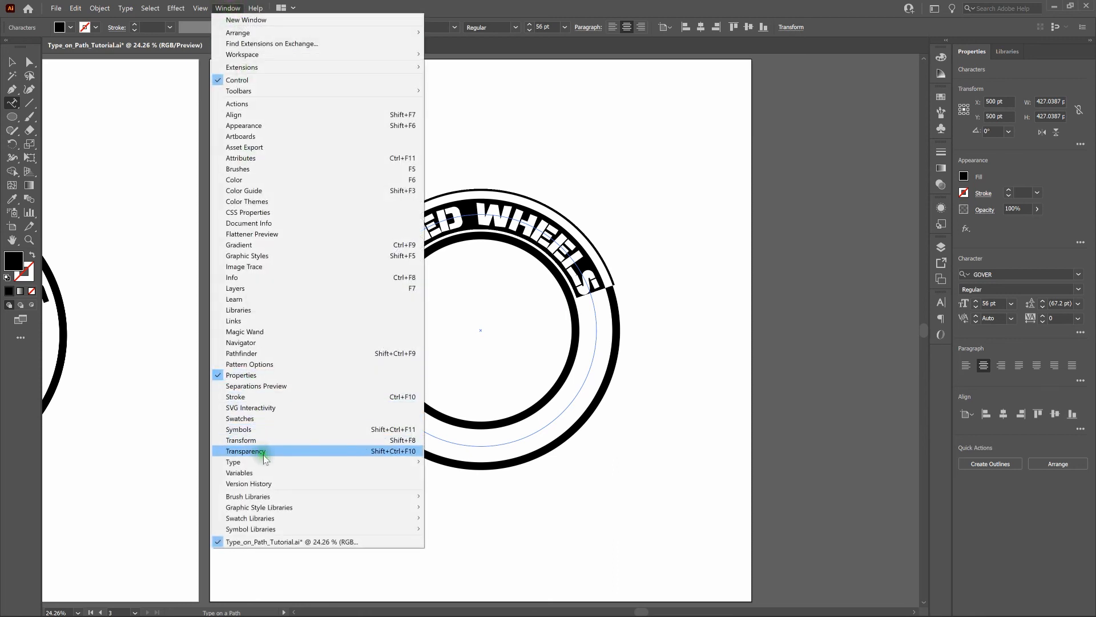
mouse_move(266, 464)
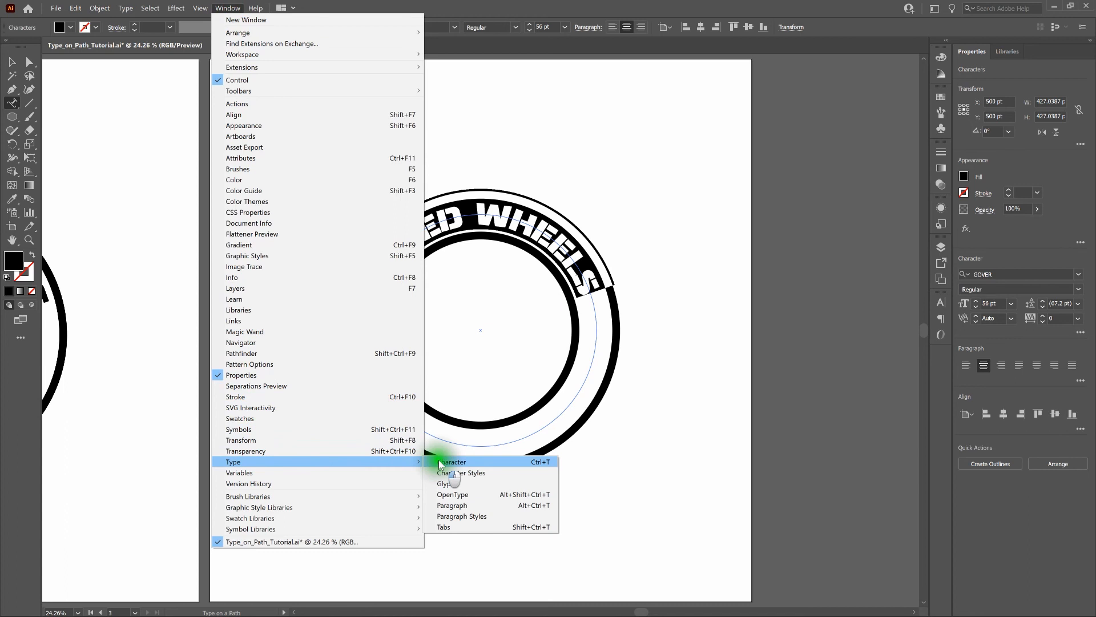
click(440, 463)
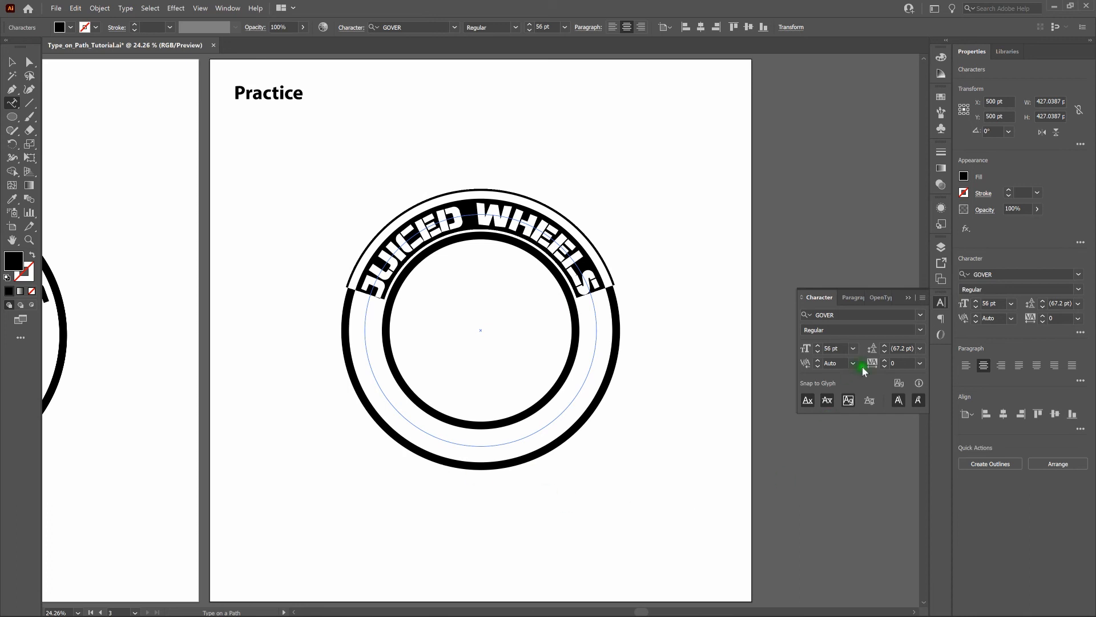
click(894, 363)
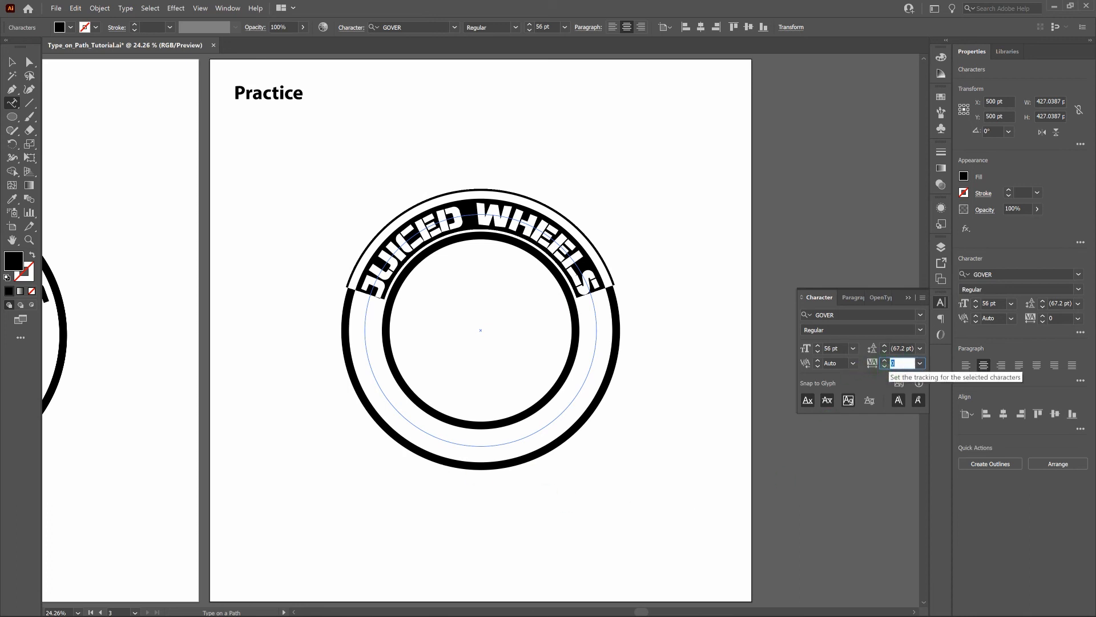
text(50)
key(Return)
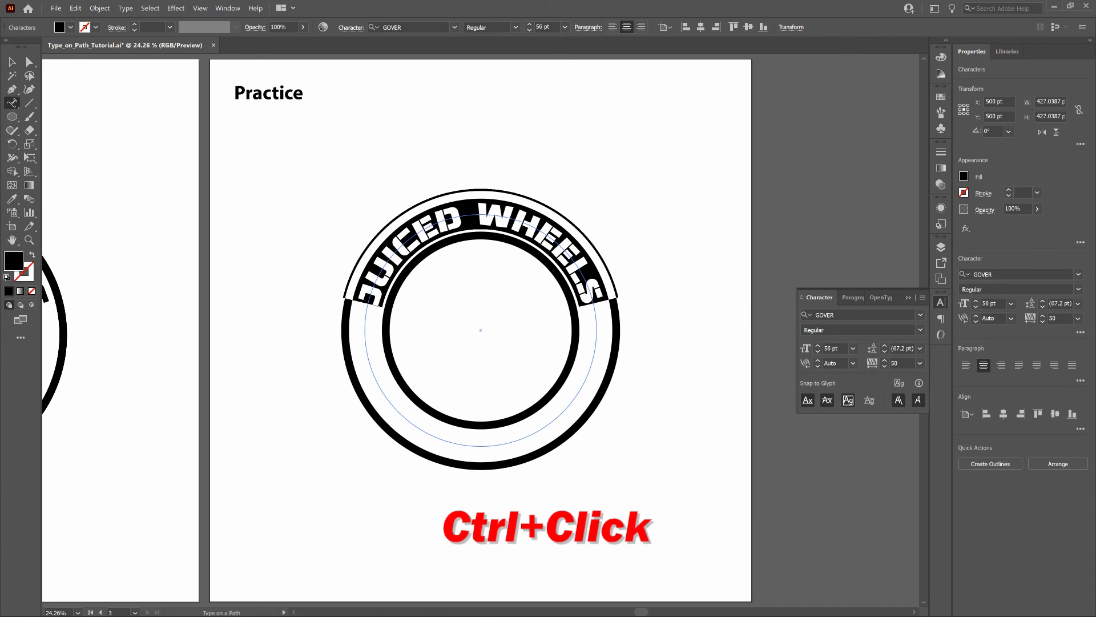
ctrl+click(723, 315)
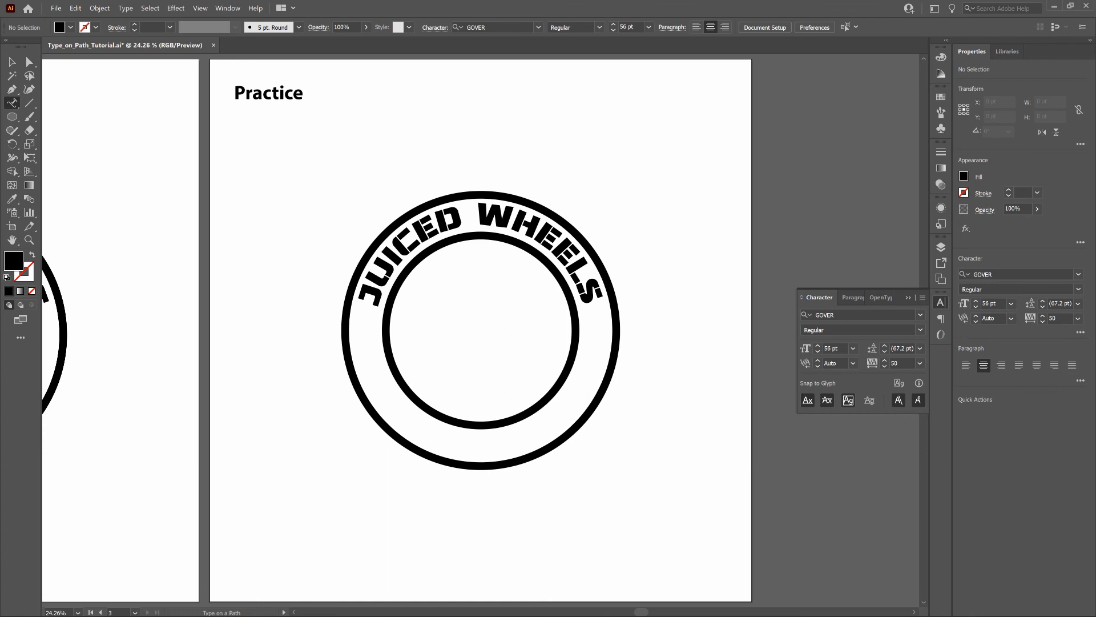
Scale the "Juiced Wheels" path text uniformly to 99.1%, deselect it and hide the Character panel.
click(12, 62)
key(v)
click(514, 217)
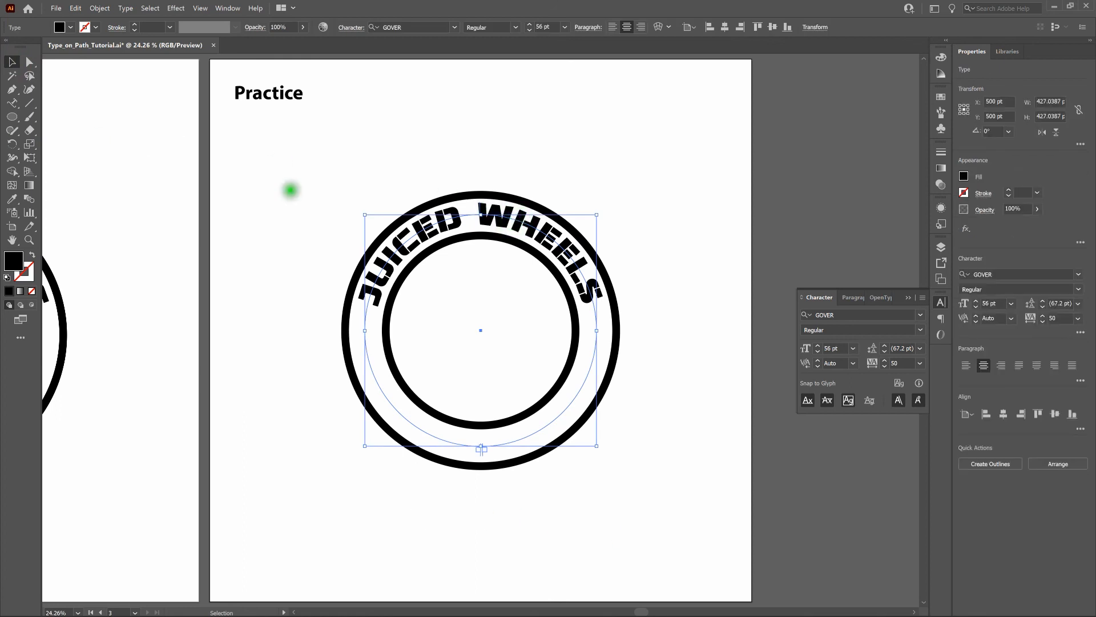
double_click(30, 144)
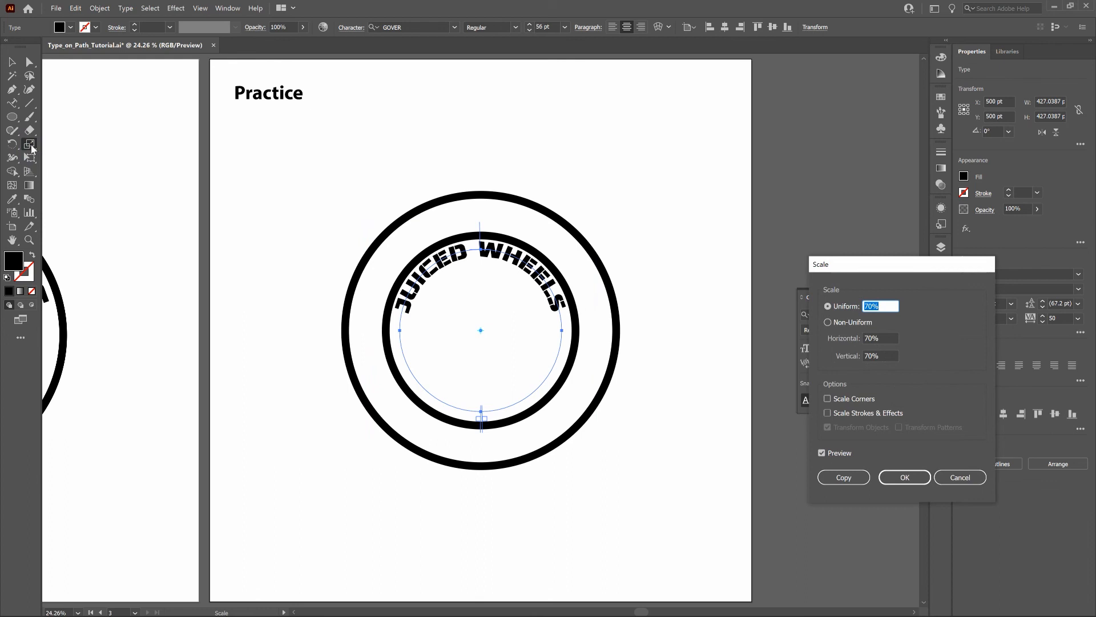
key(Up)
key(Up)
key(Up)
key(Up)
key(Up)
key(Up)
key(Up)
key(Up)
key(Up)
key(Up)
key(Up)
key(Up)
key(Up)
key(Up)
key(Up)
key(Up)
key(Up)
key(Up)
key(Up)
key(Up)
key(Up)
key(Up)
key(Up)
key(Up)
key(Up)
key(Up)
key(Up)
key(Up)
key(Up)
key(Up)
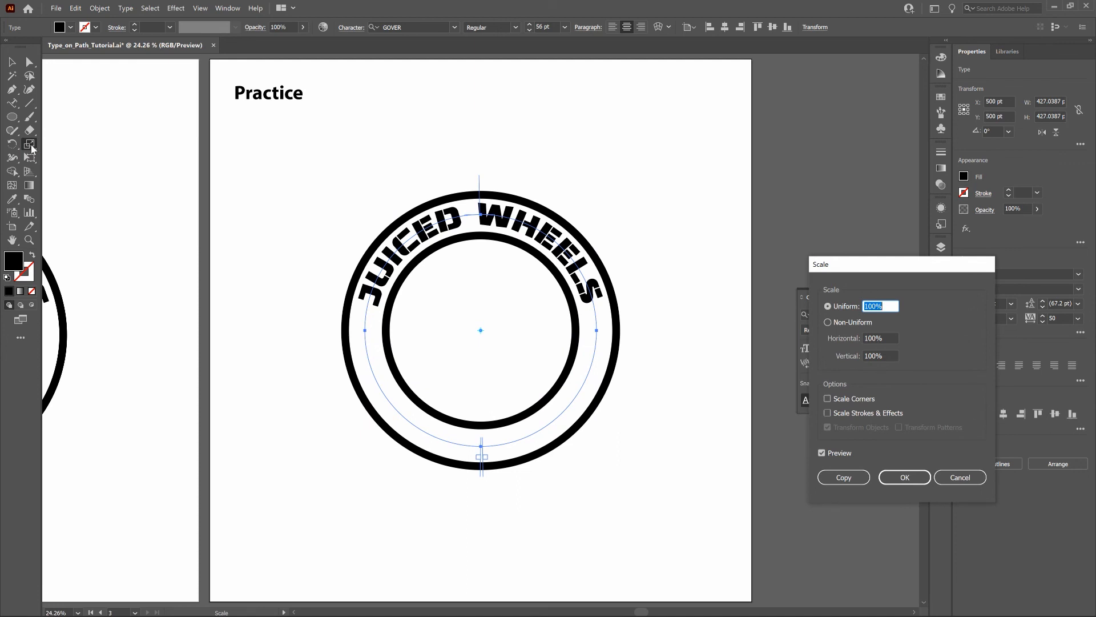
key(Down)
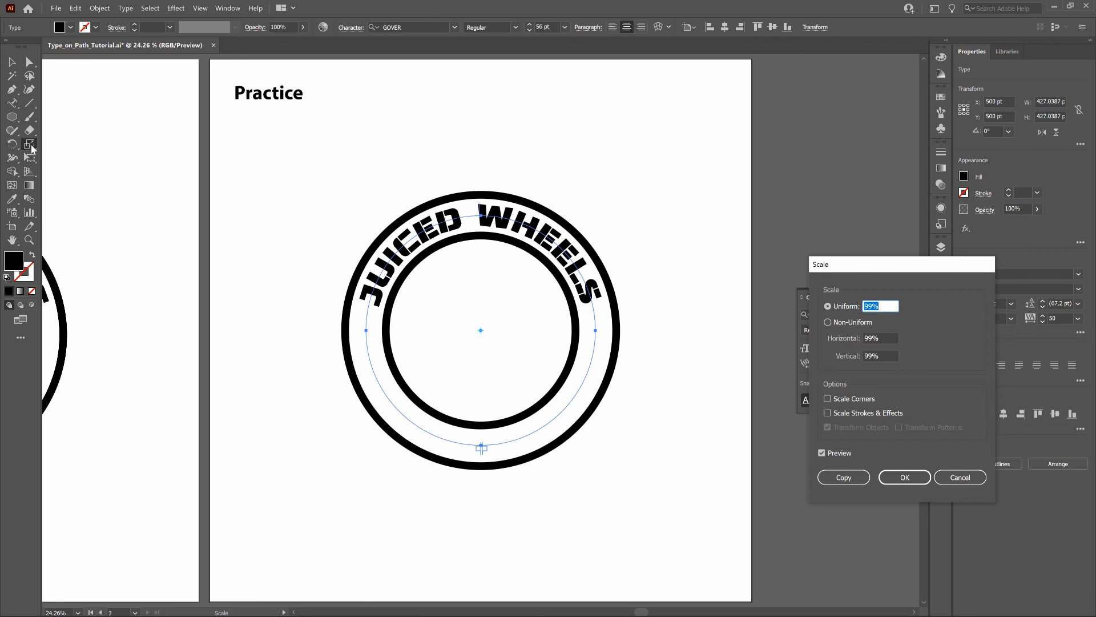
text(99)
key(Tab)
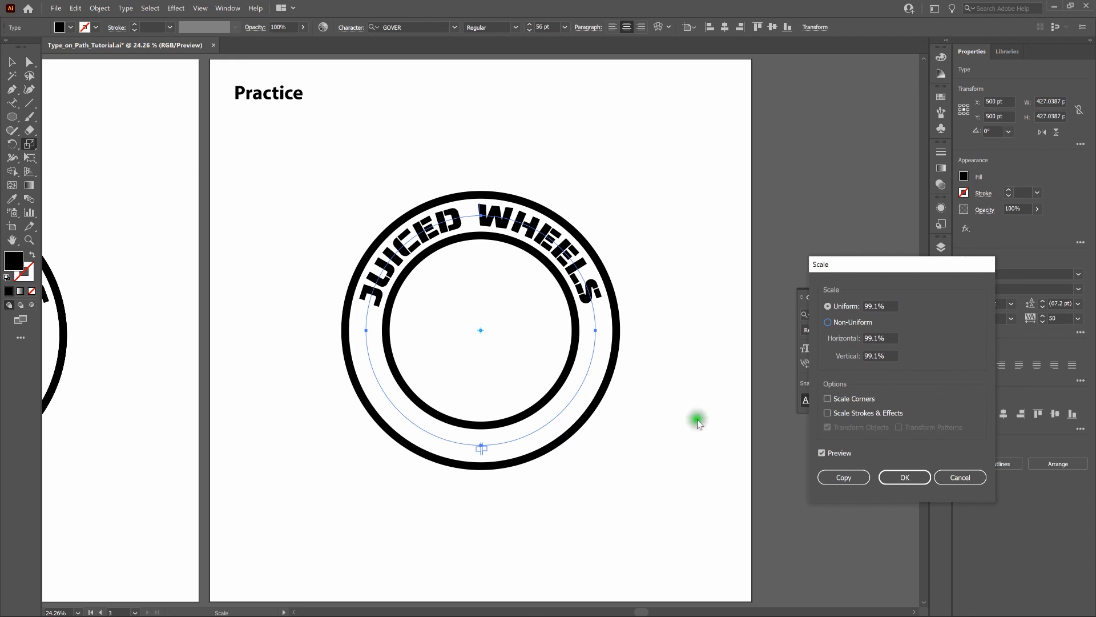
click(905, 478)
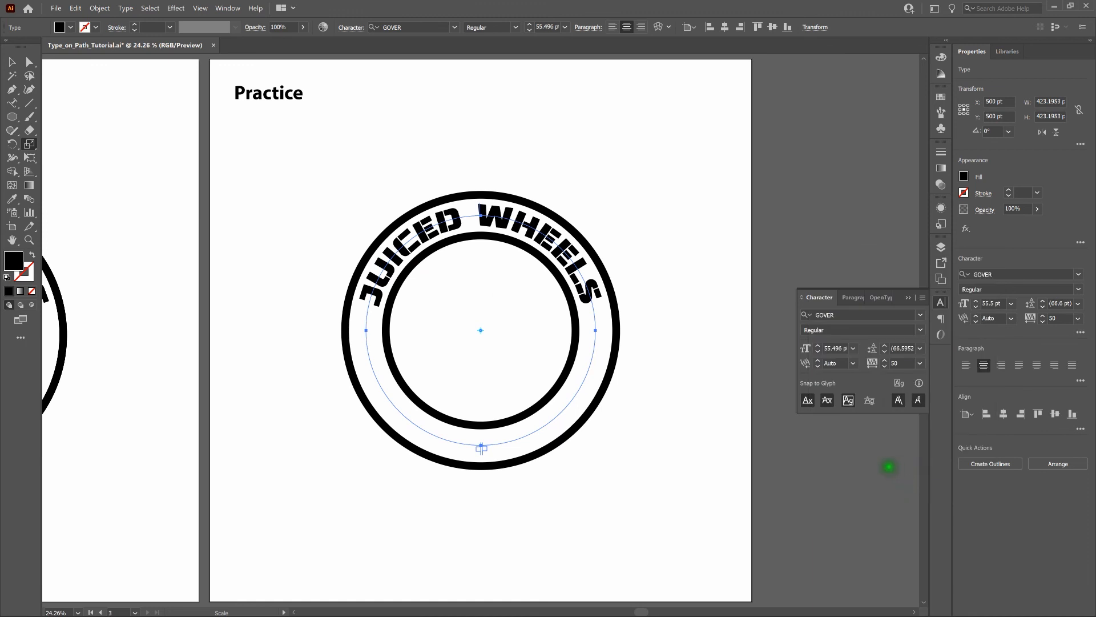
click(713, 446)
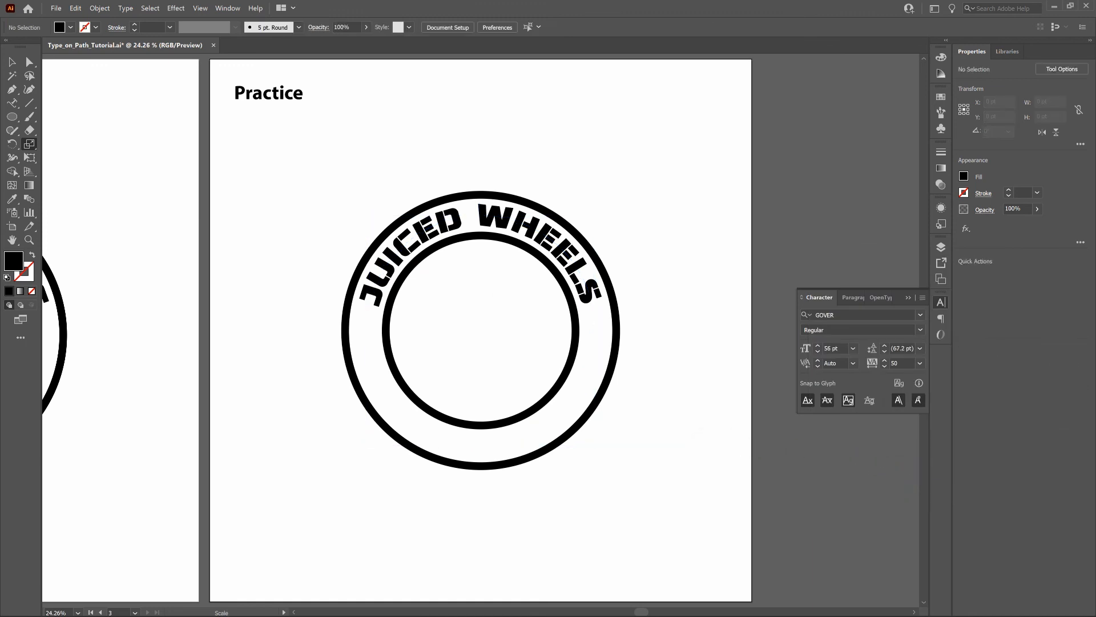
key(ctrl+t)
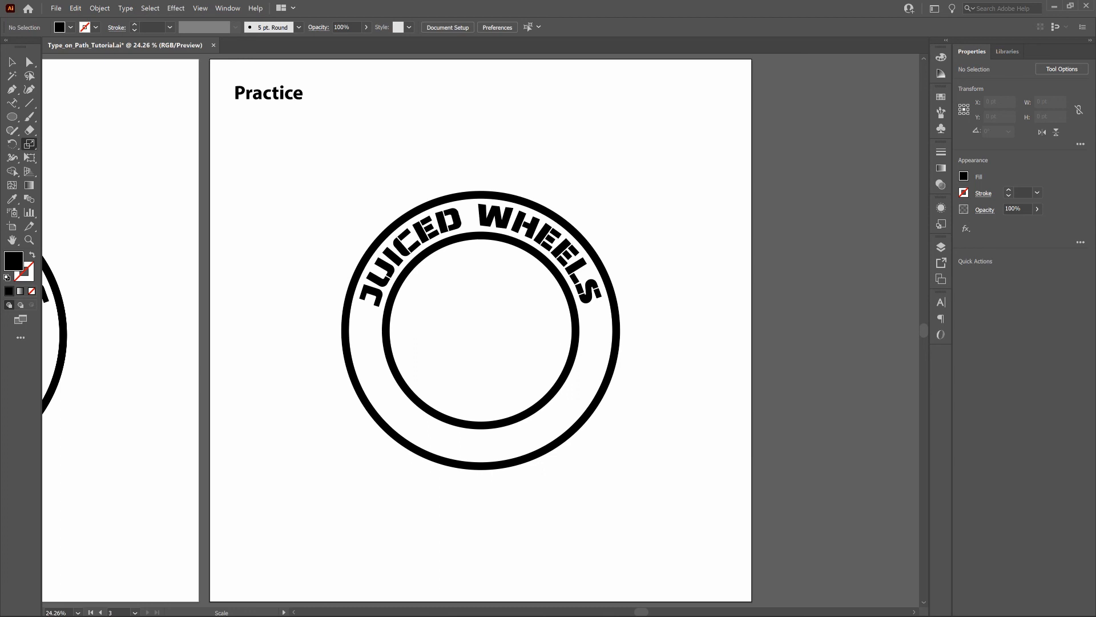
Add a new layer above Layer 1 and lock Layer 1.
click(941, 247)
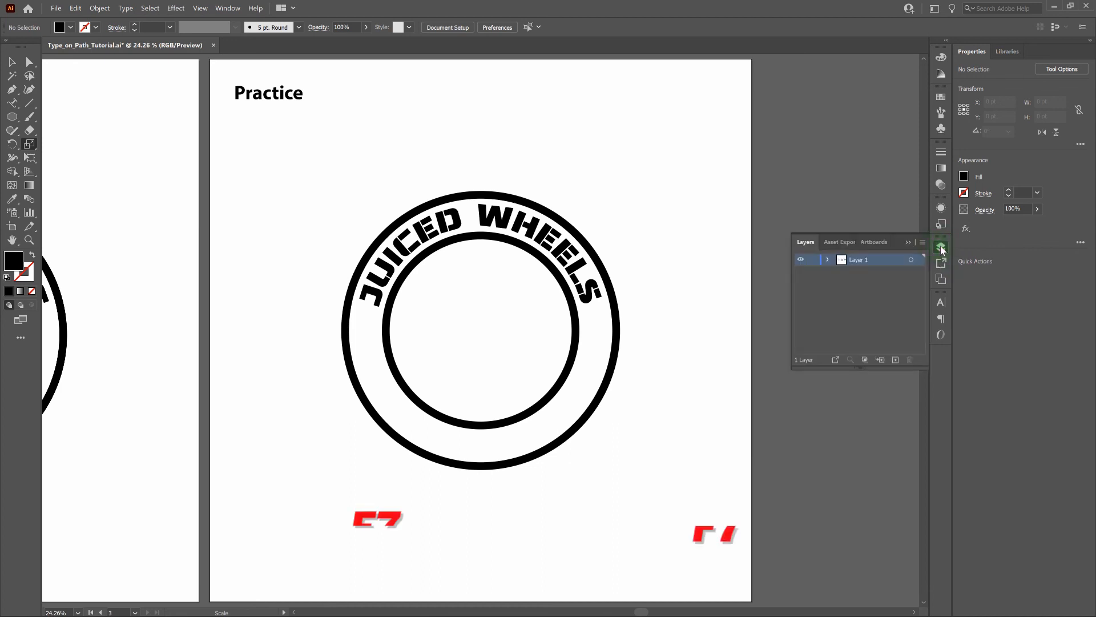
click(896, 361)
click(815, 271)
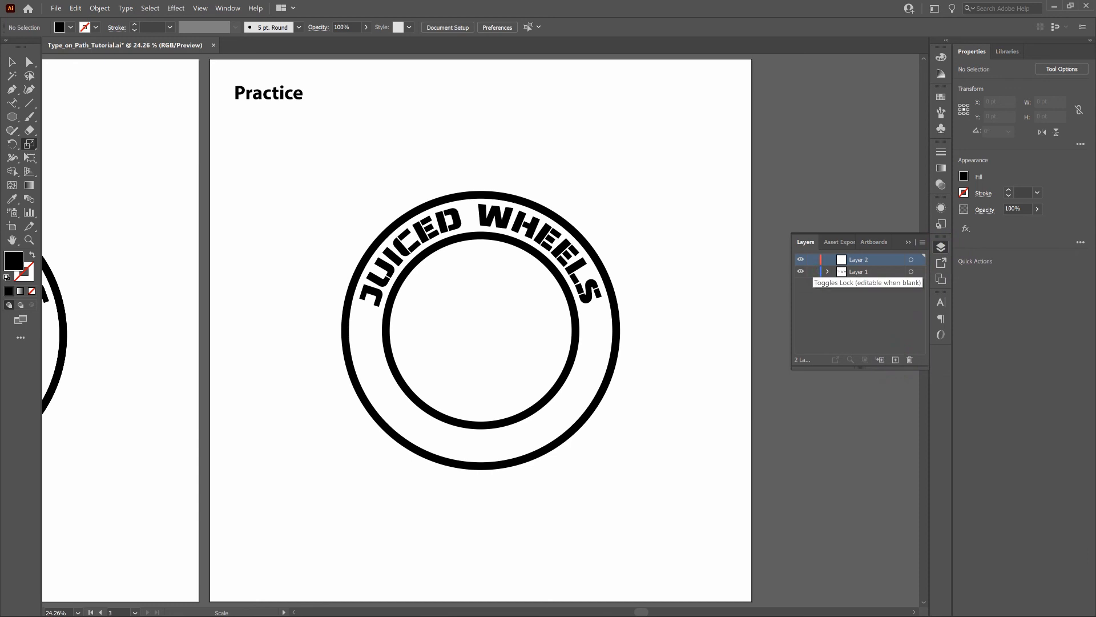
click(813, 271)
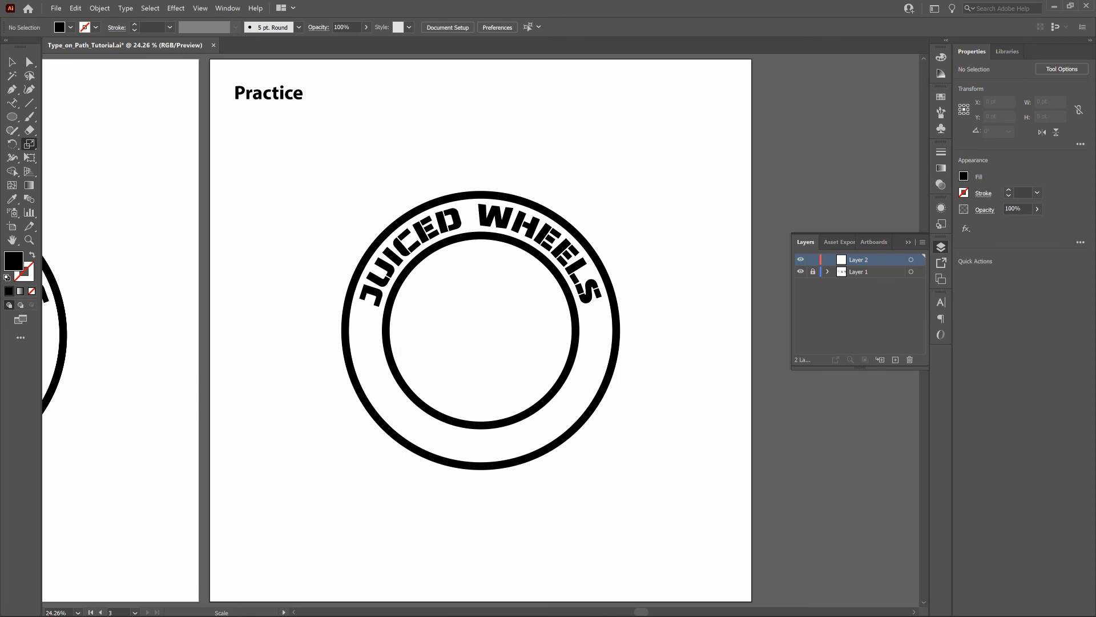
Draw a circle about 423 pt wide from the rings' centre and place "THE BEST FOR YOUR BOARD" along it from its top anchor.
key(l)
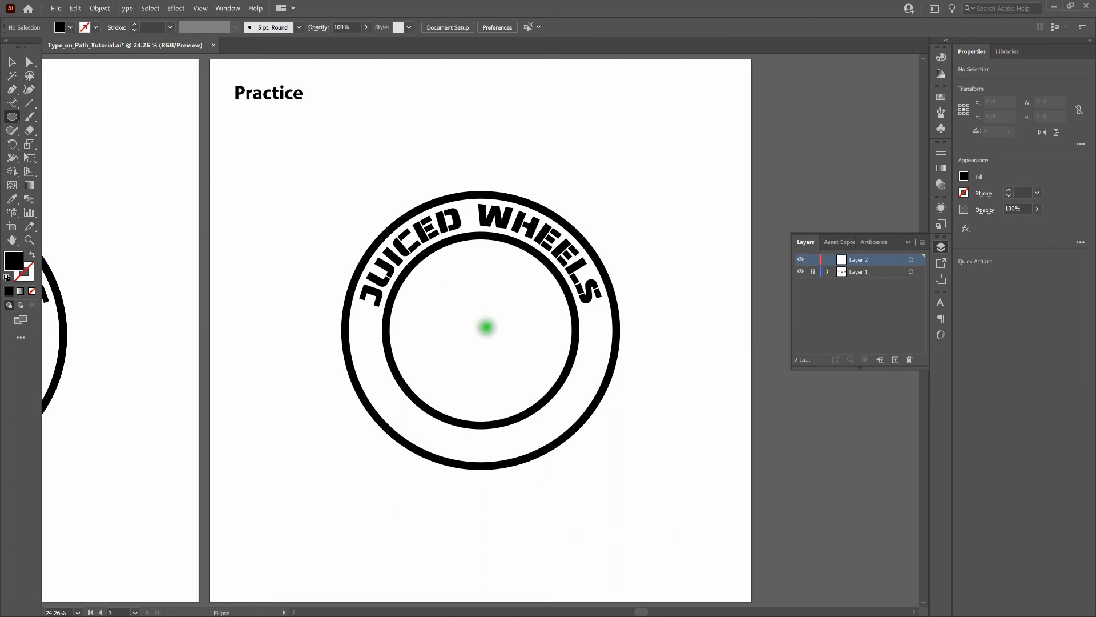
drag(481, 330, 533, 443)
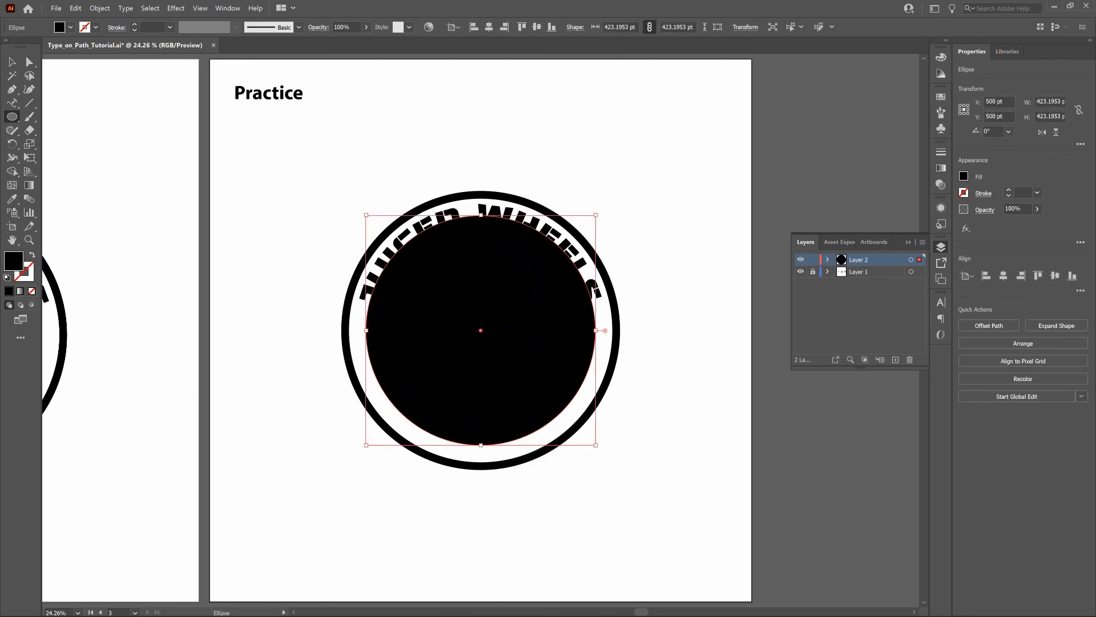
click(12, 104)
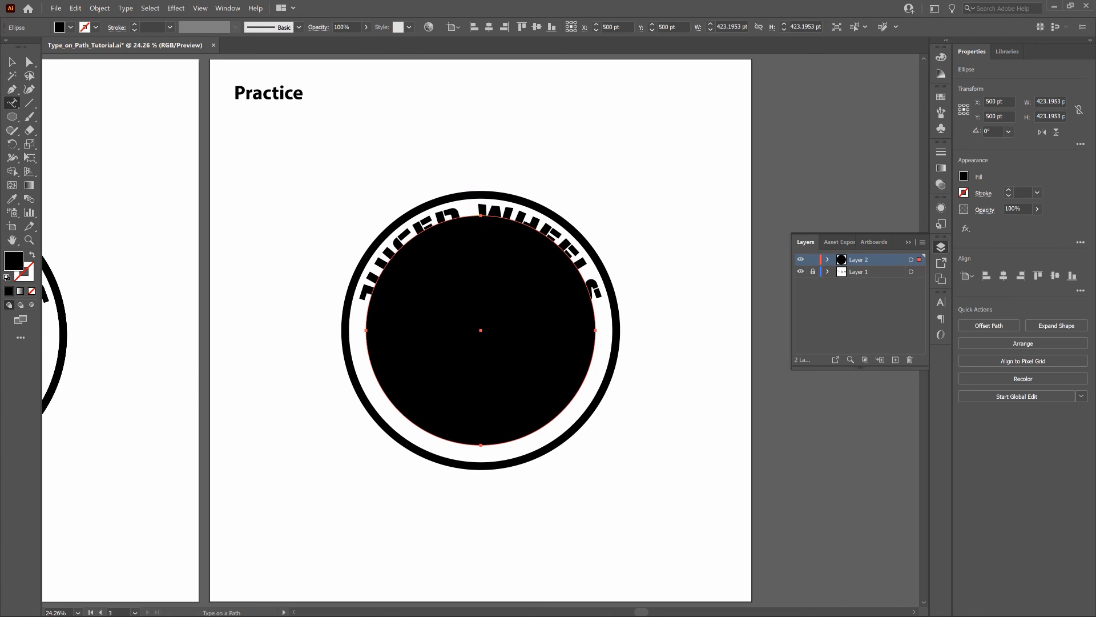
click(480, 216)
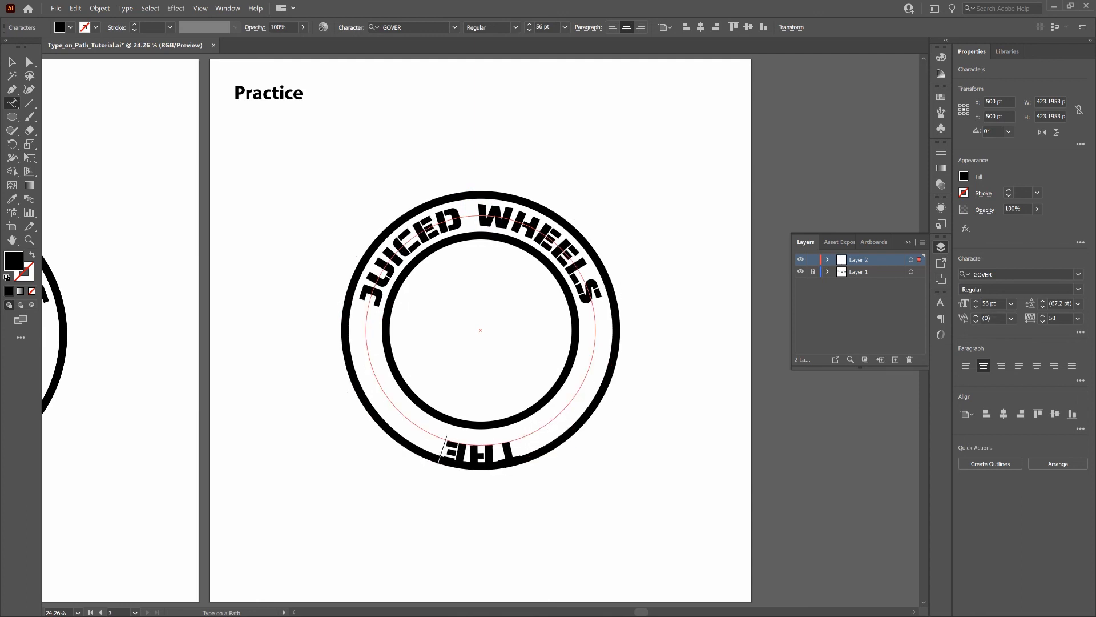
text(BES)
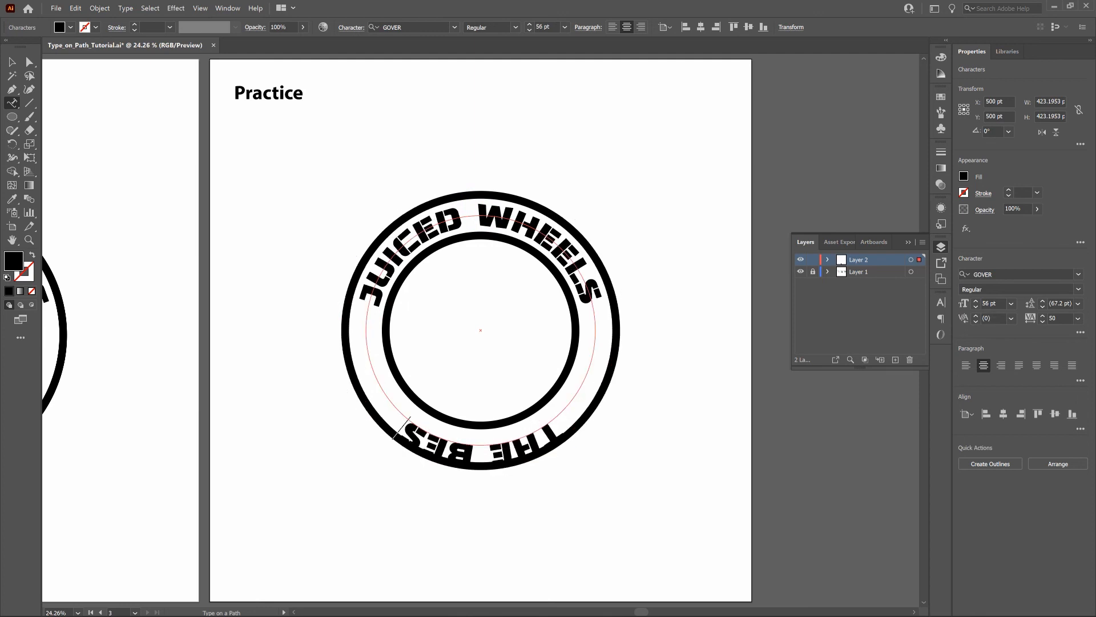
text(T FOR YOUR B)
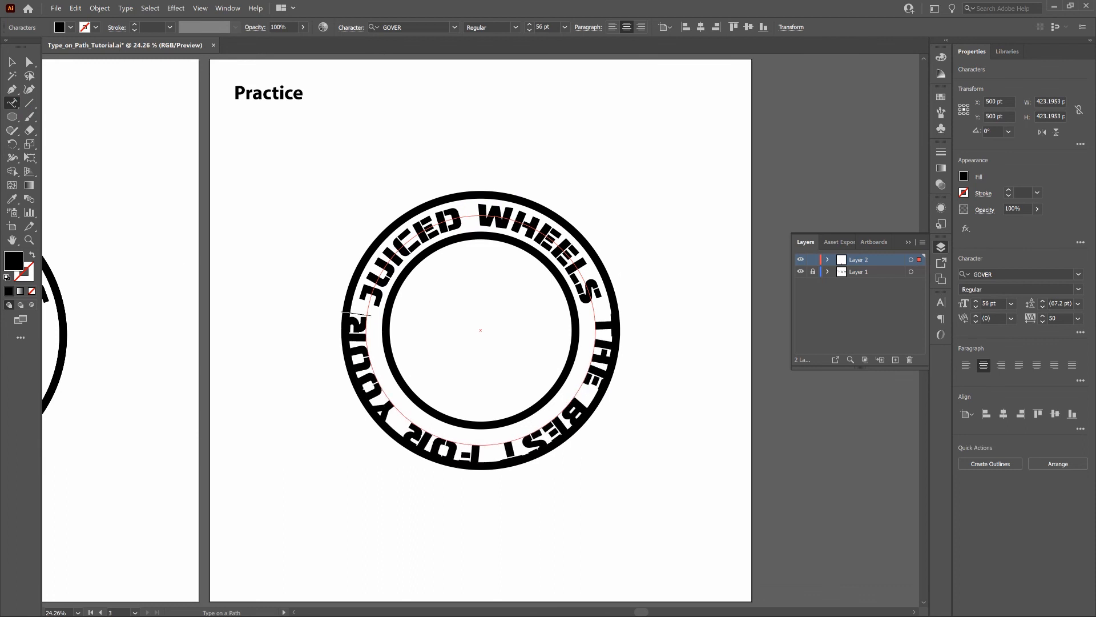
text(OARD)
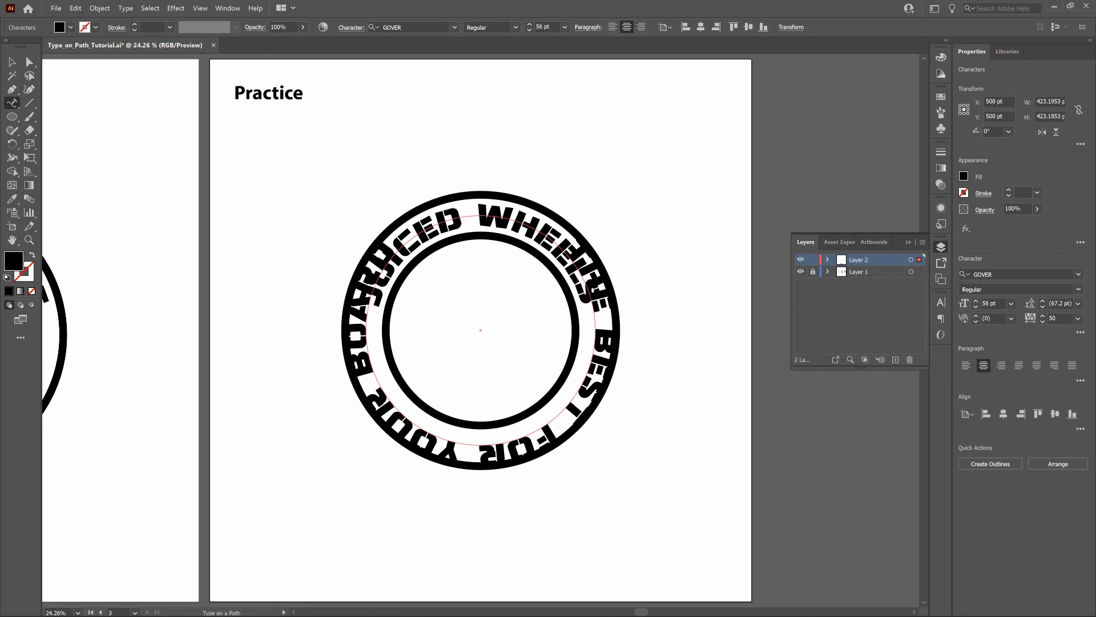
Flip the "THE BEST FOR YOUR BOARD" text to the inside of its circular path and set Align to Path to Center.
double_click(12, 103)
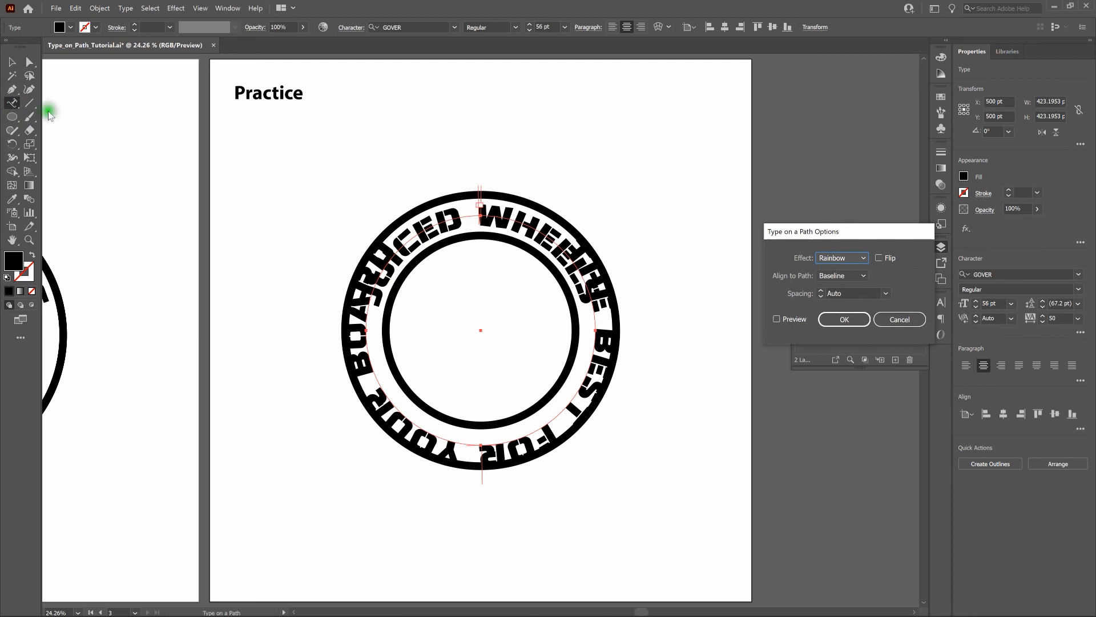
click(777, 320)
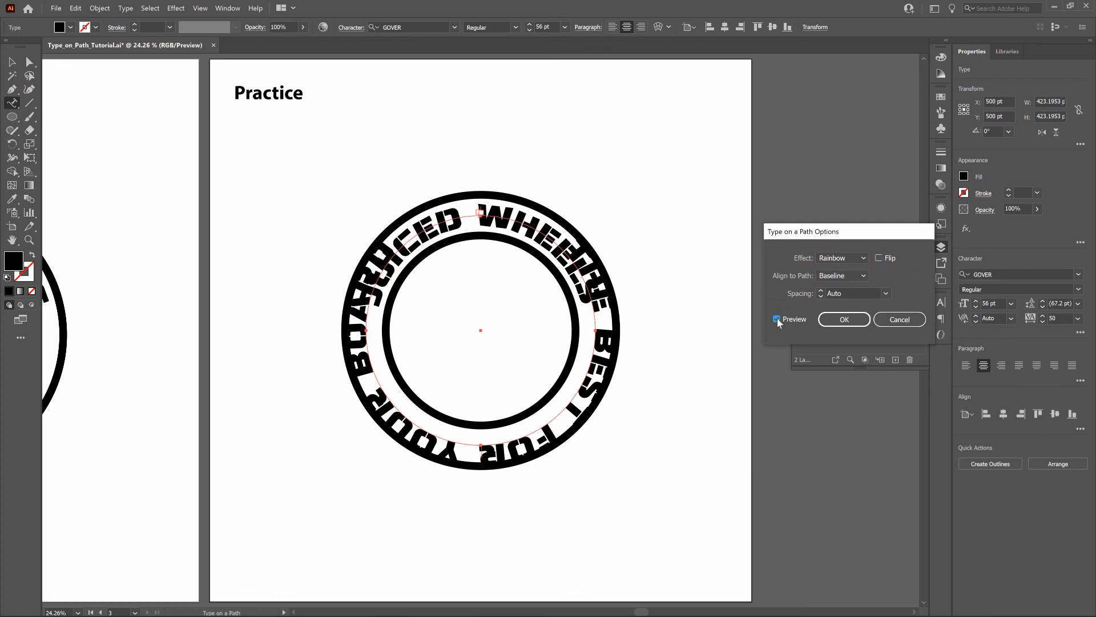
click(859, 276)
click(880, 258)
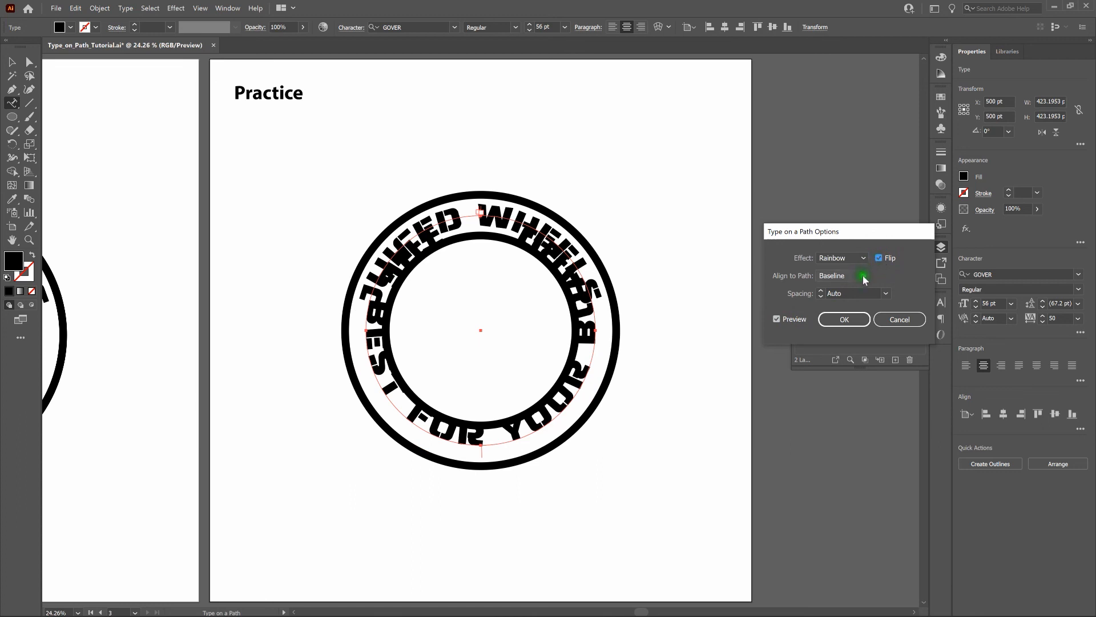
click(862, 276)
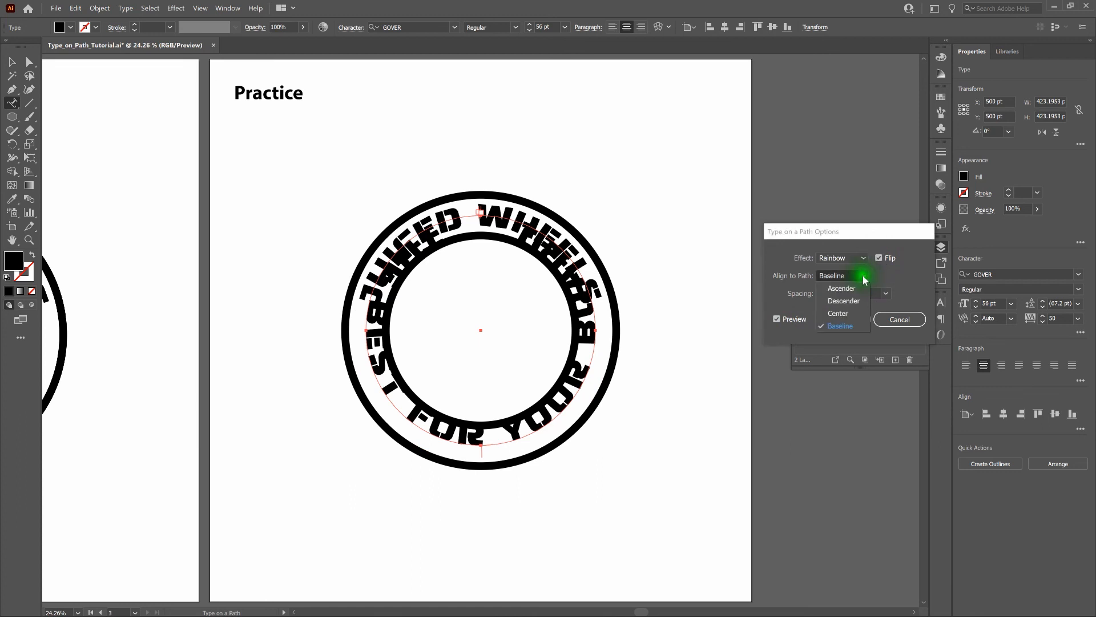
click(853, 314)
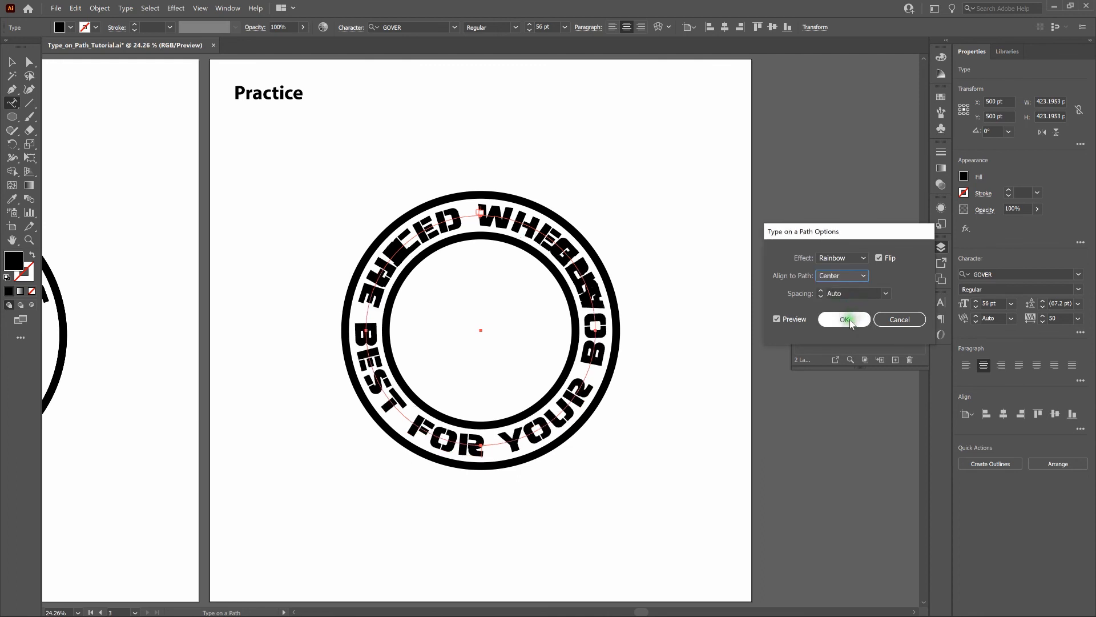
click(850, 321)
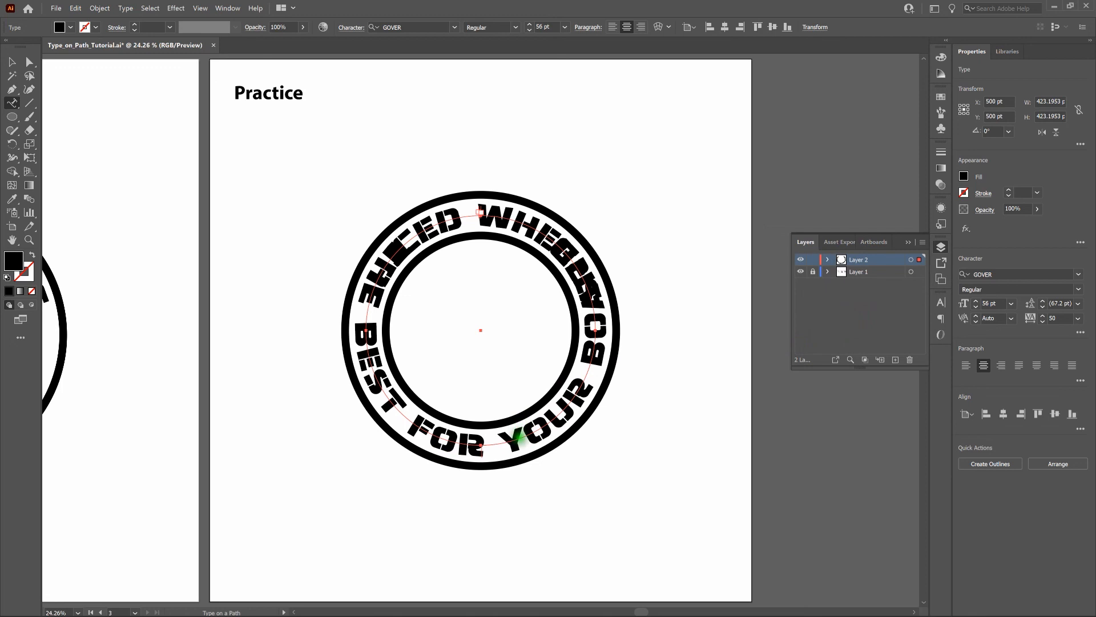
Set the font size of the whole "THE BEST FOR YOUR BOARD" text to 28 pt, deselect it and hide the Layers panel.
click(516, 439)
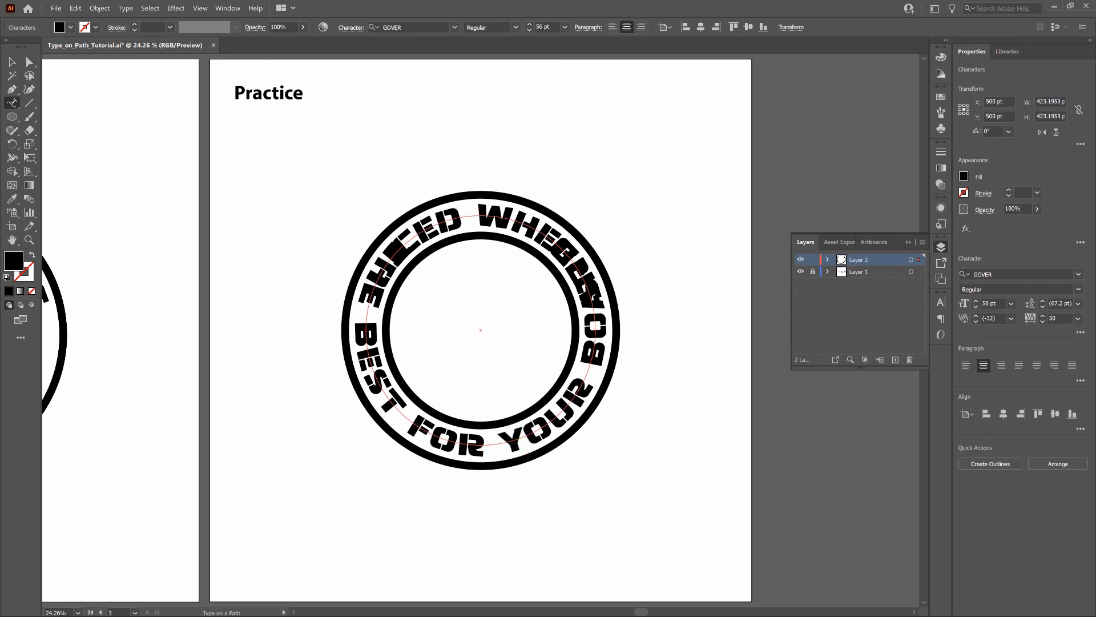
key(Escape)
key(ctrl+a)
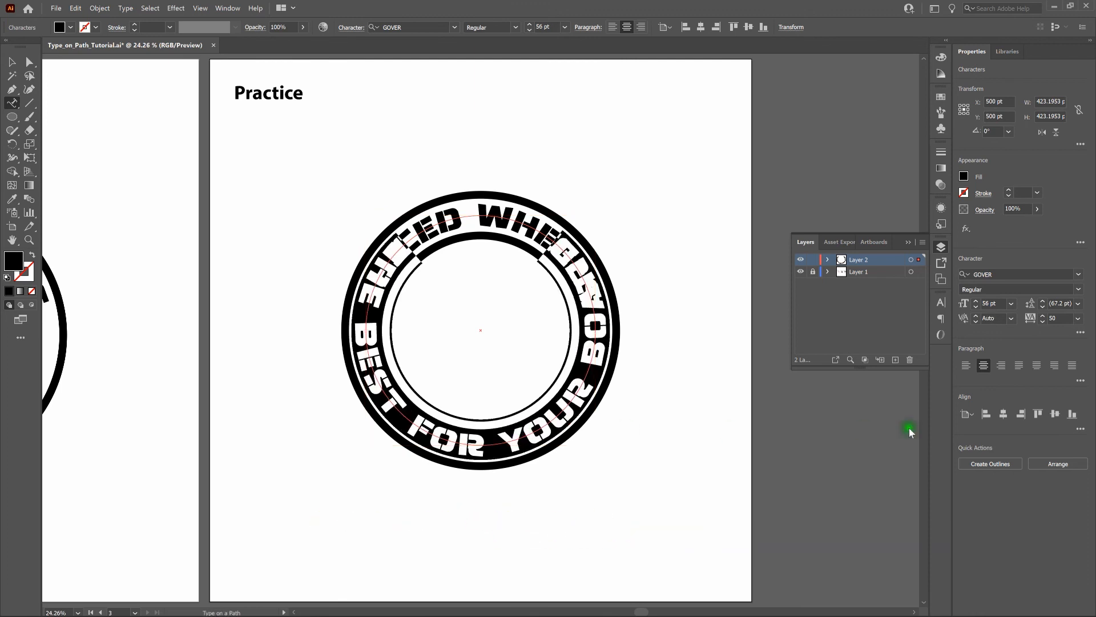
click(992, 303)
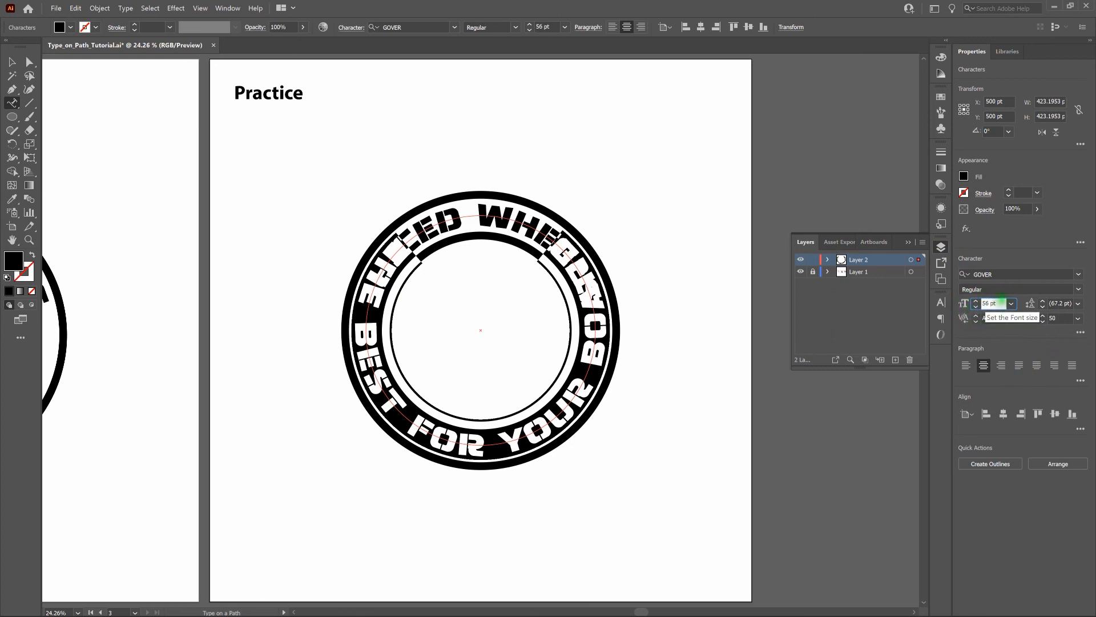
key(BackSpace)
text(28)
key(Return)
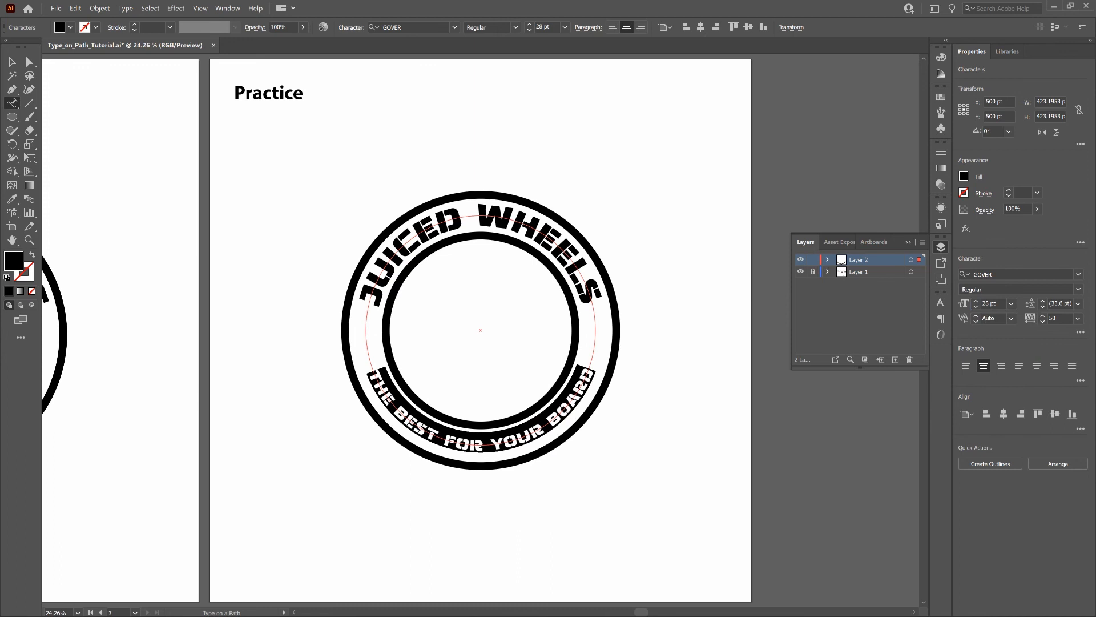
ctrl+click(718, 358)
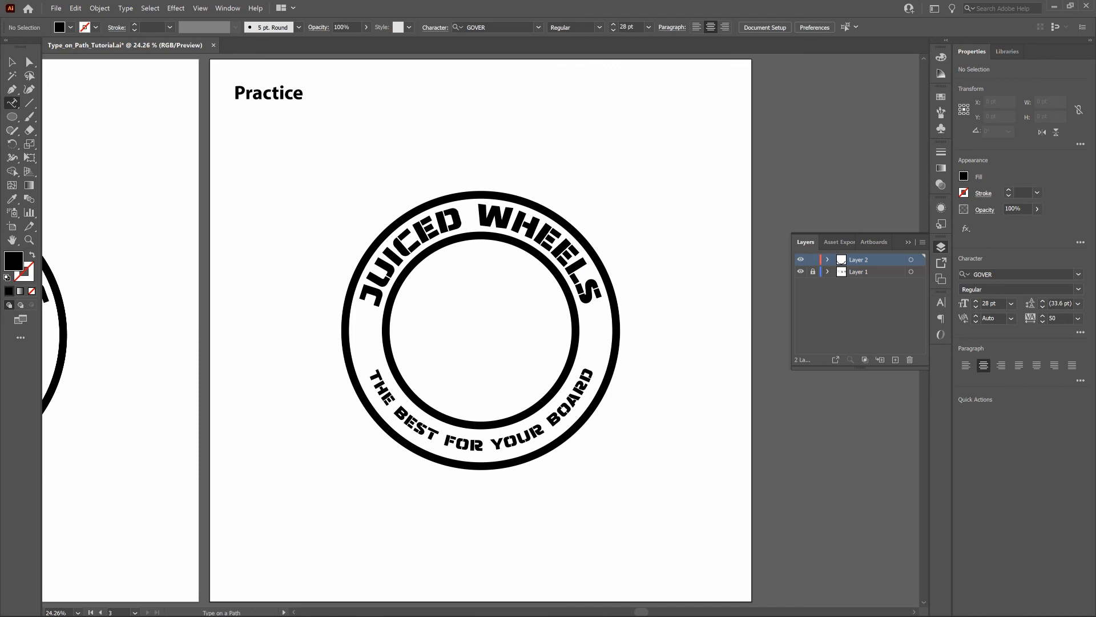
key(F7)
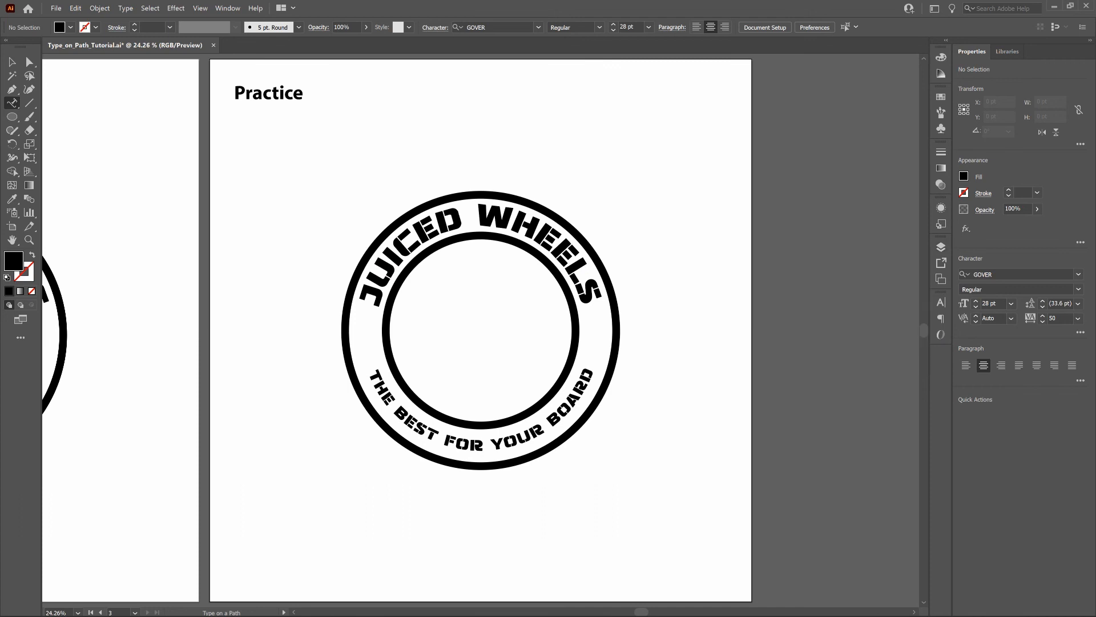